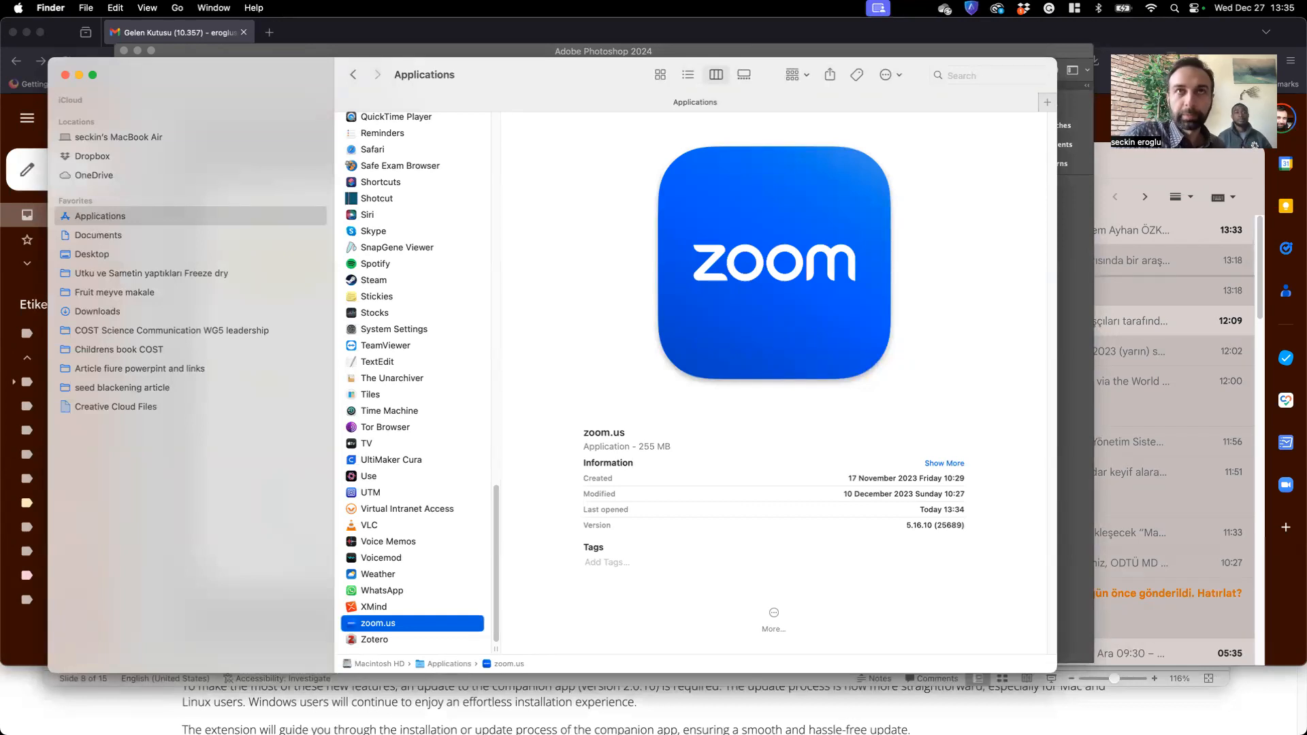
- Switch to Photoshop and select the D–K lettering in Figure 4 v2.psd to inspect it, leaving nothing selected
key("super+Tab")
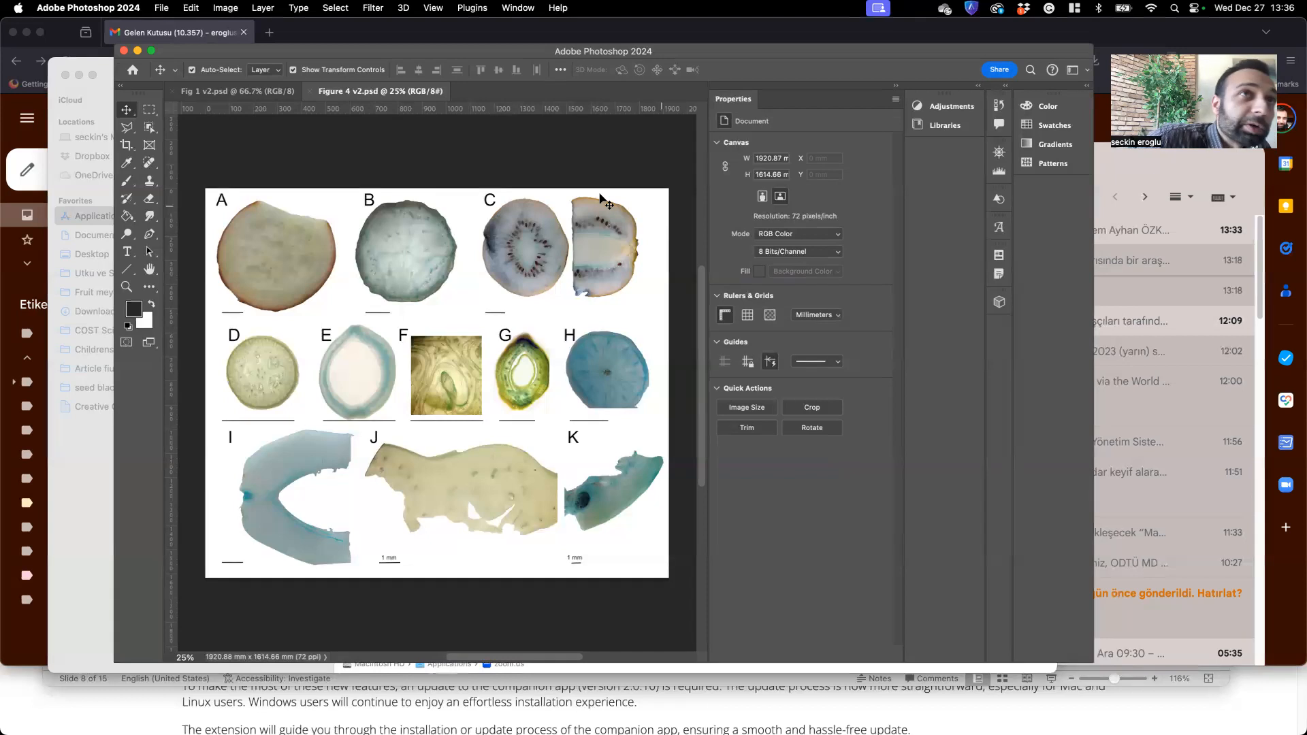
left_click(250, 421)
left_click(225, 416)
left_click(484, 598)
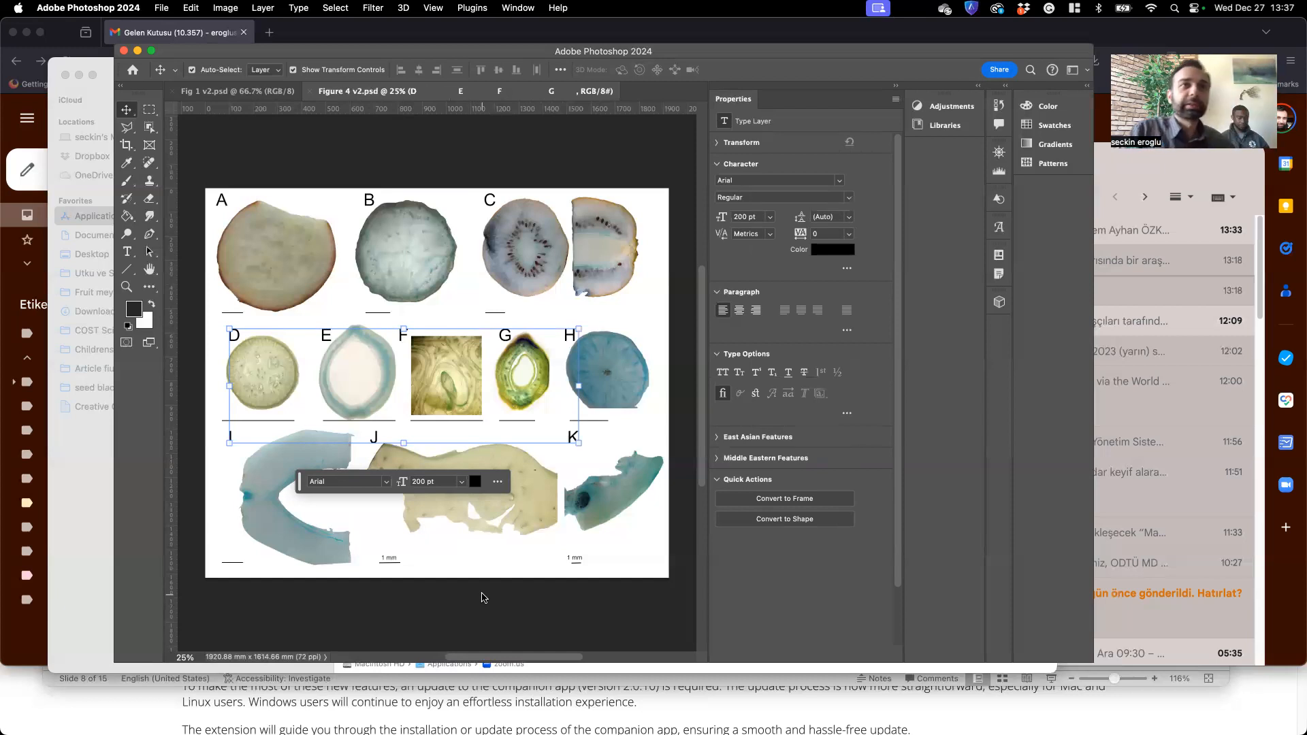
left_click(498, 170)
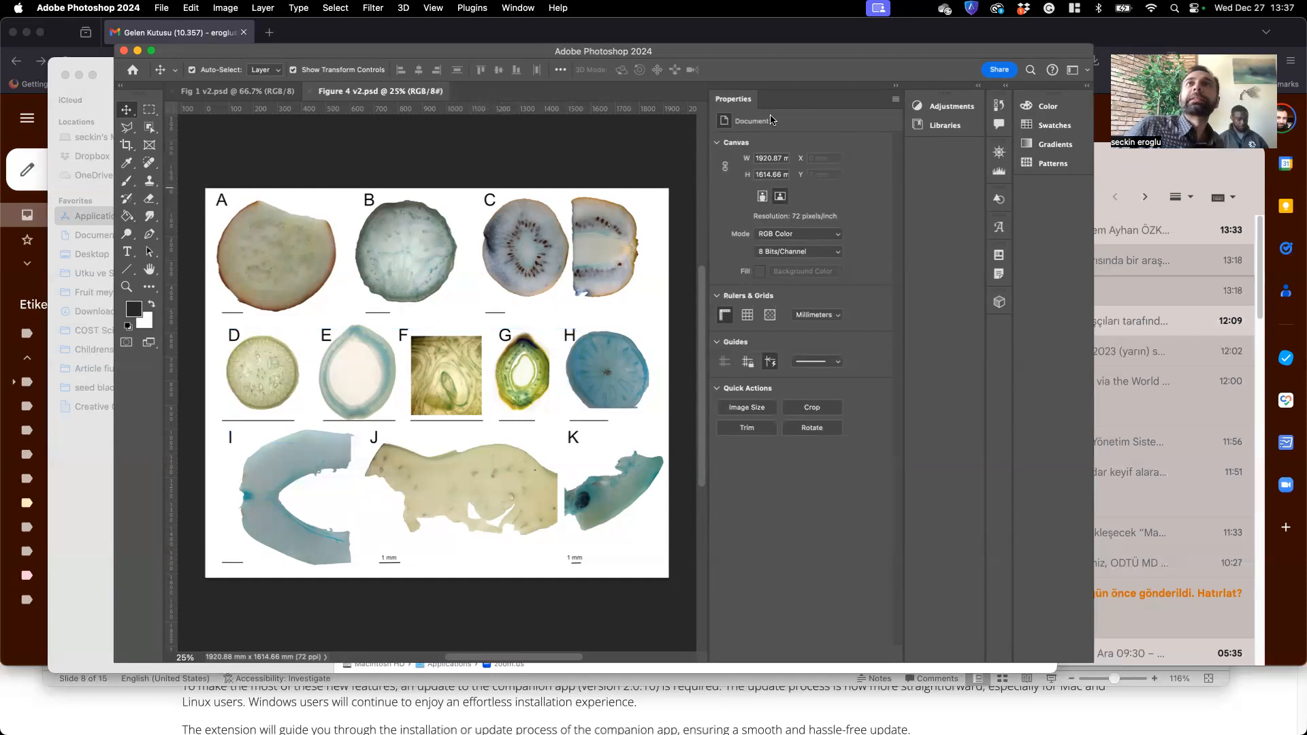
- Collapse the Properties panel and display the Layers panel to view the figure's layers
left_click(896, 87)
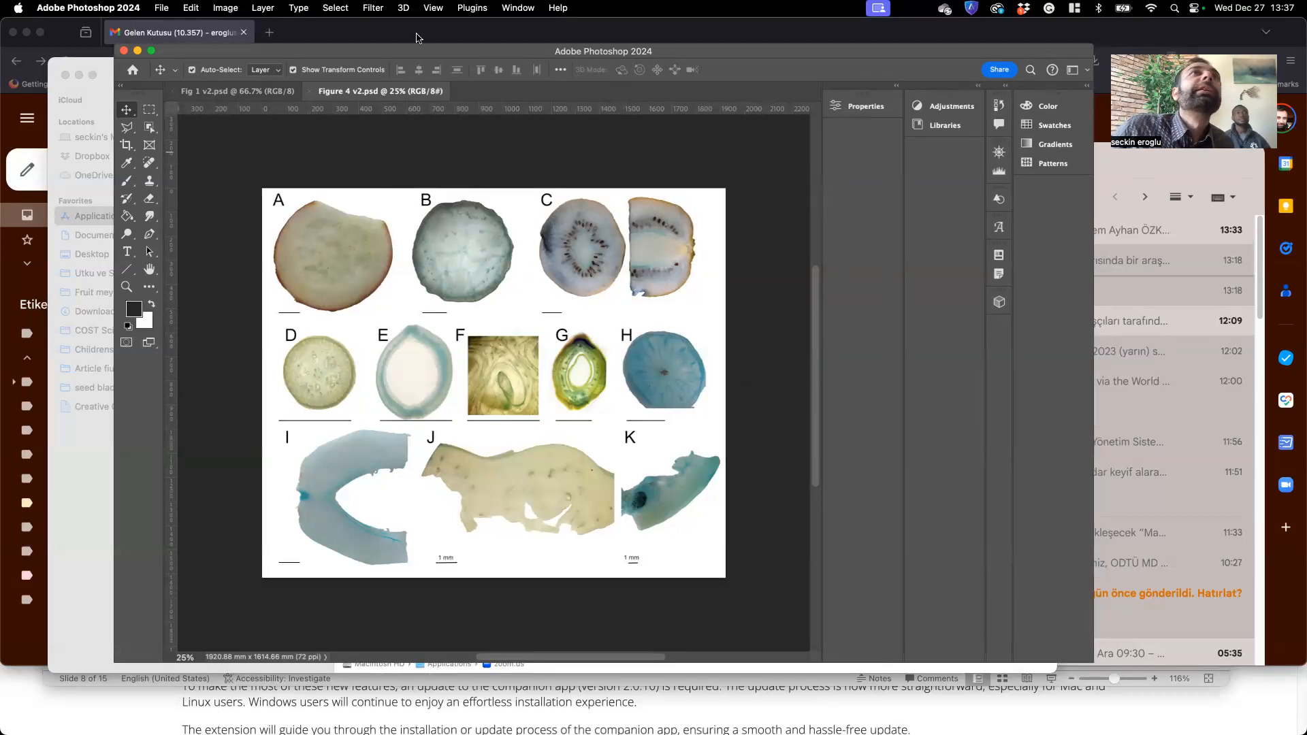
left_click(432, 9)
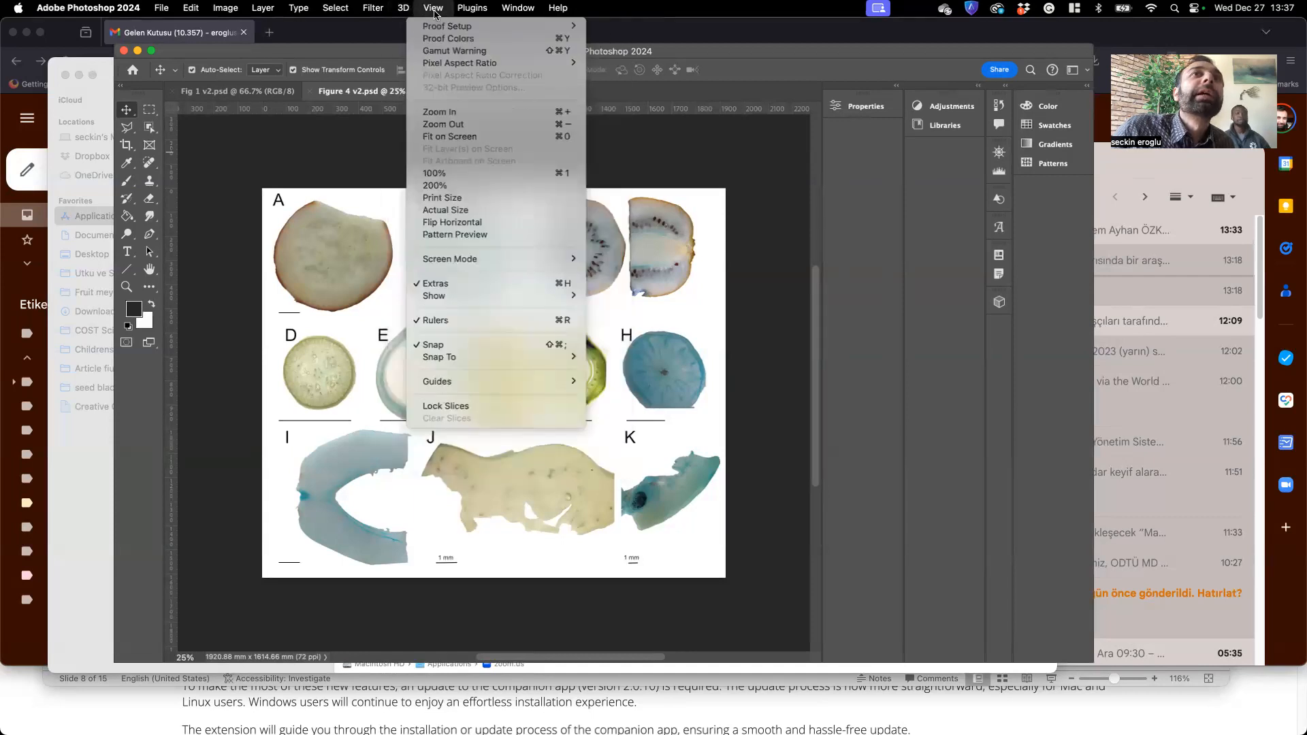
mouse_move(512, 9)
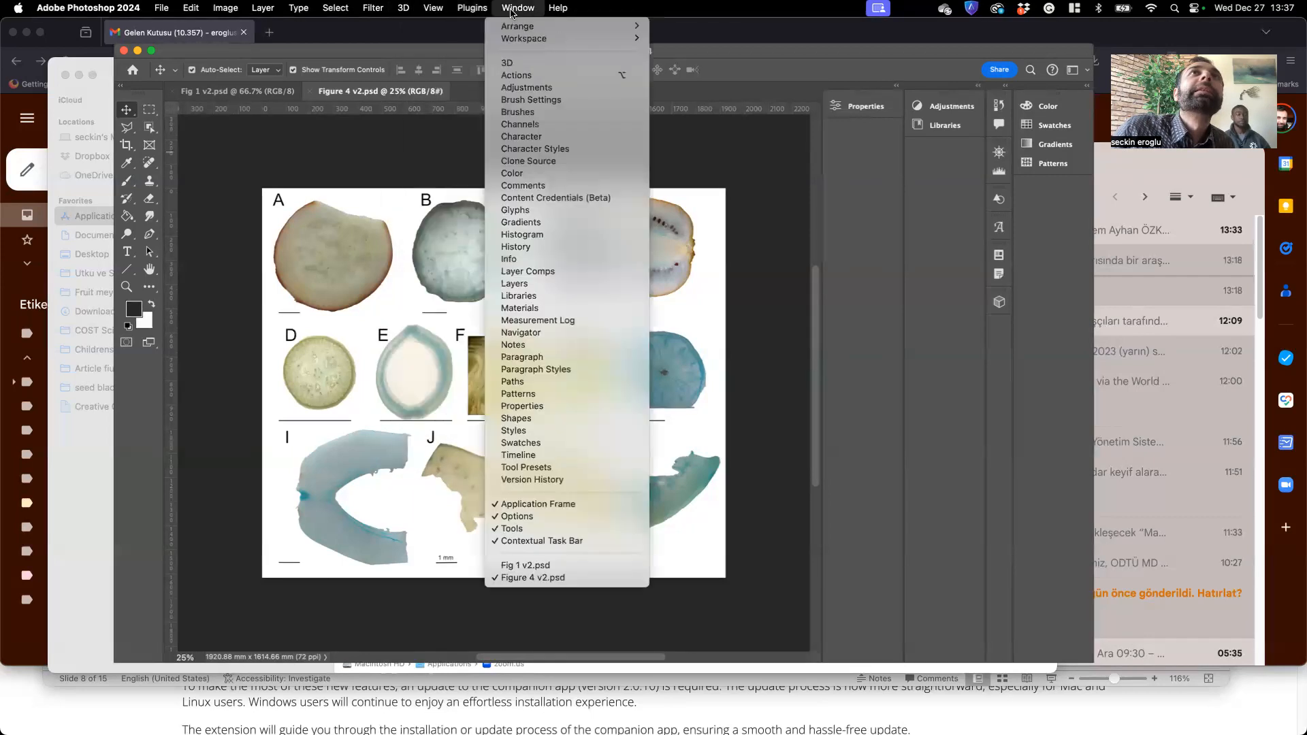
left_click(514, 284)
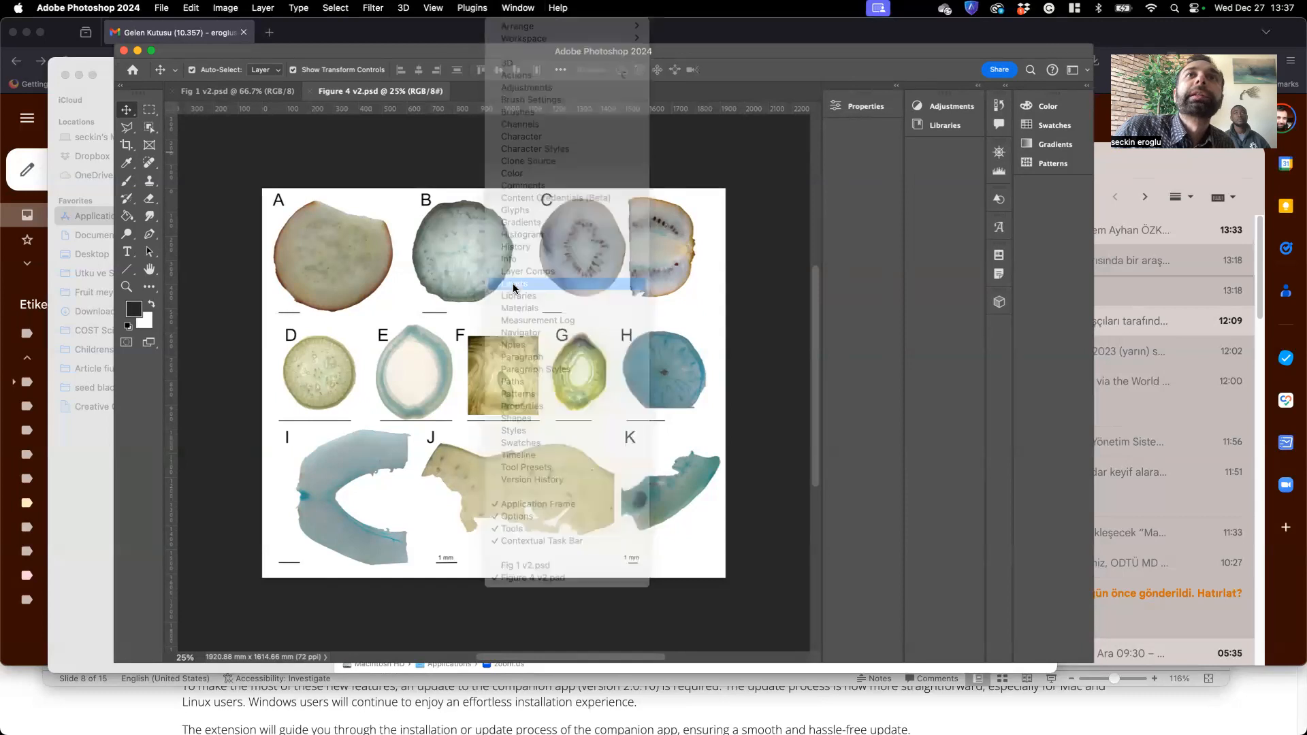
scroll(927, 534, "down", 5)
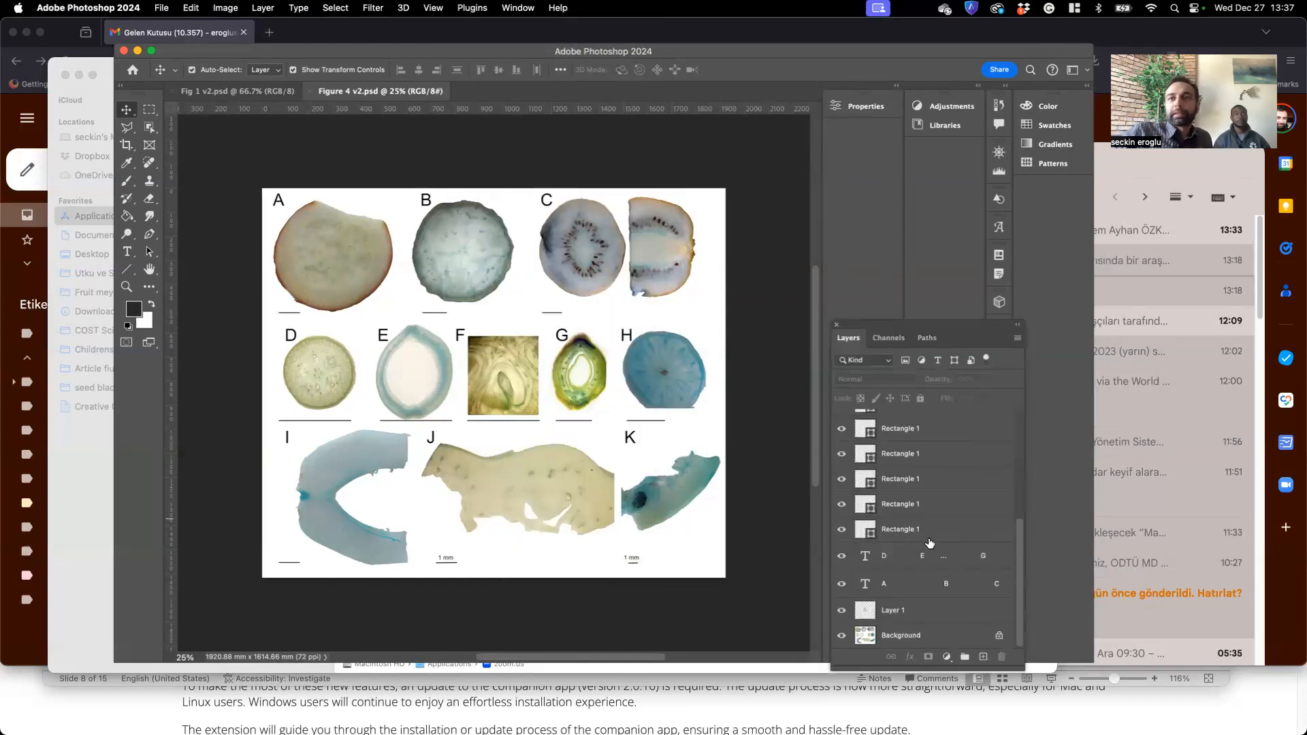
scroll(912, 552, "up", 3)
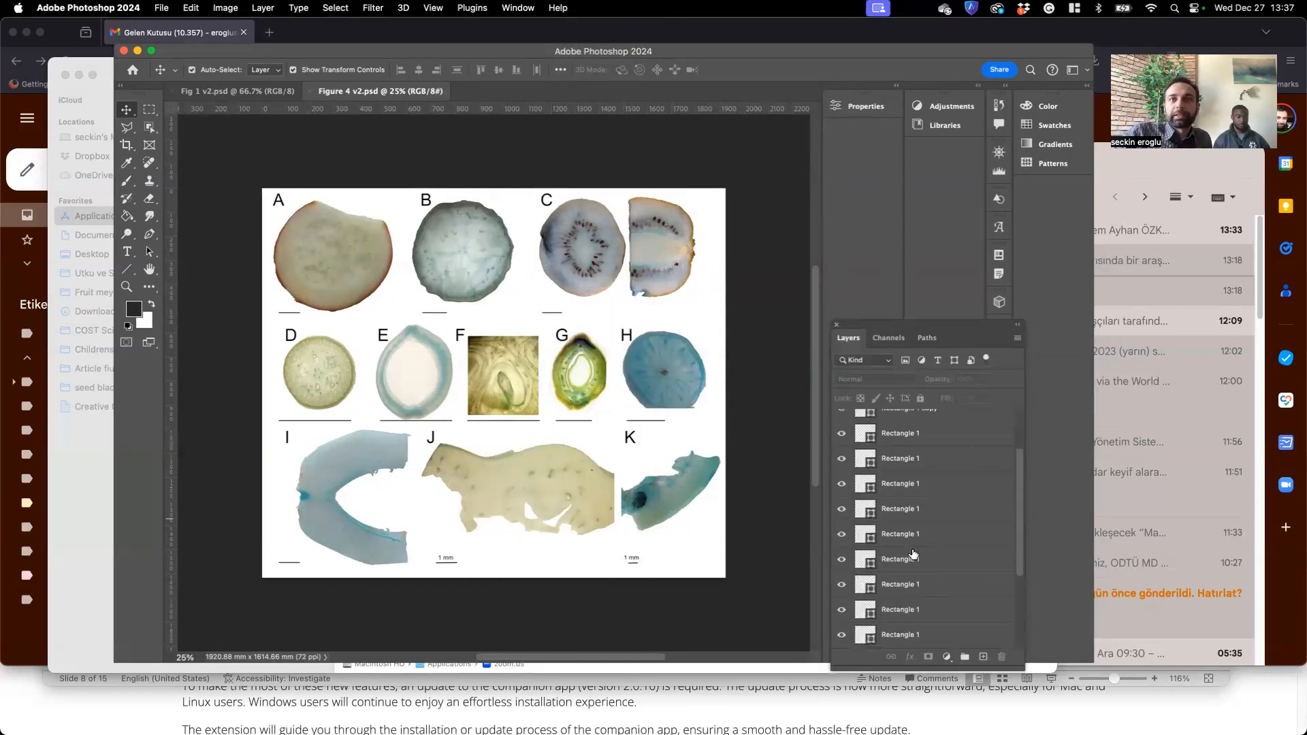
- Inspect the D–K lettering and its text layer, bringing up its Free Transform box
left_click(293, 335)
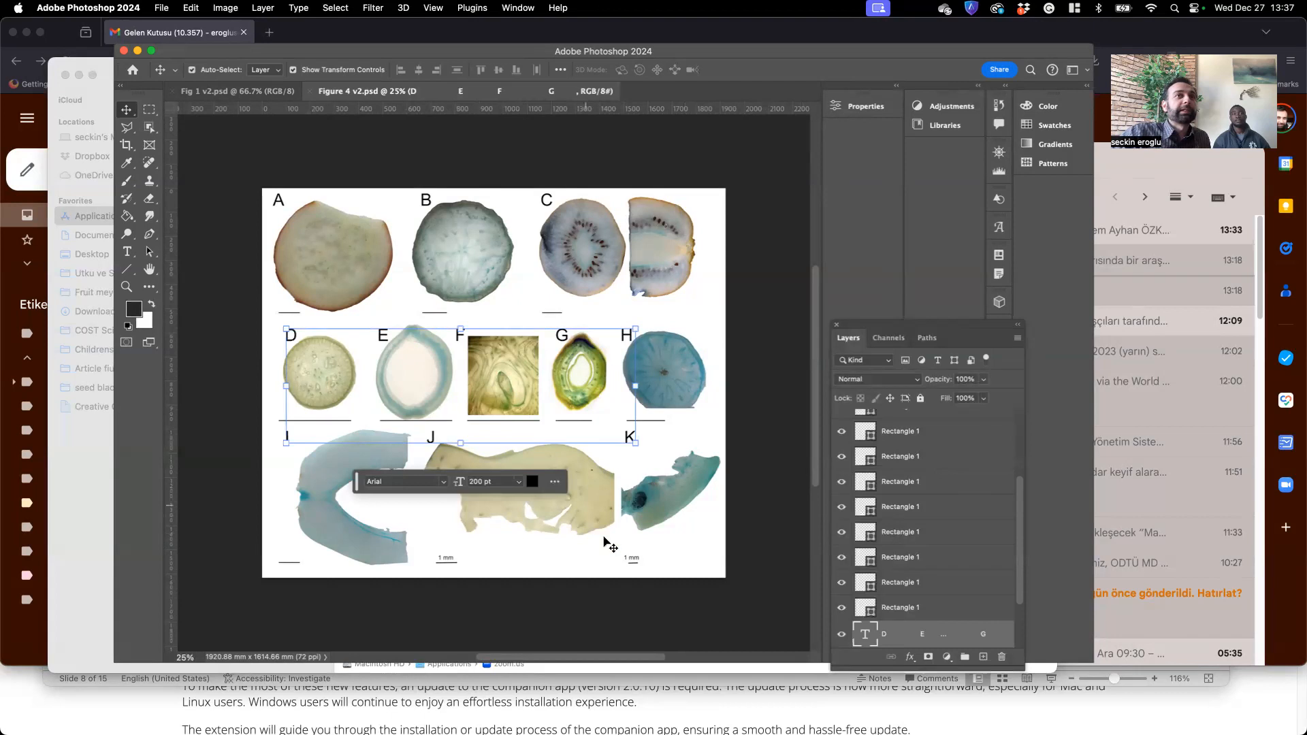
left_click(720, 545)
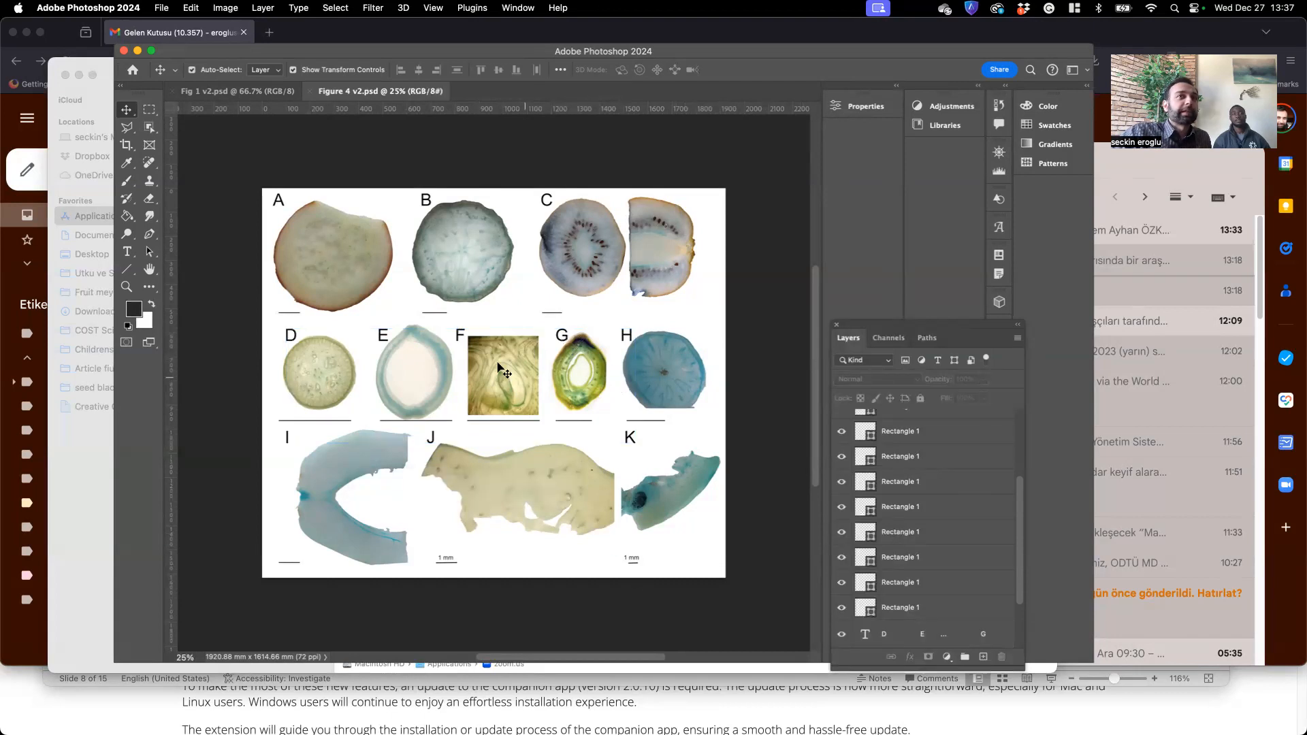
left_click(565, 342)
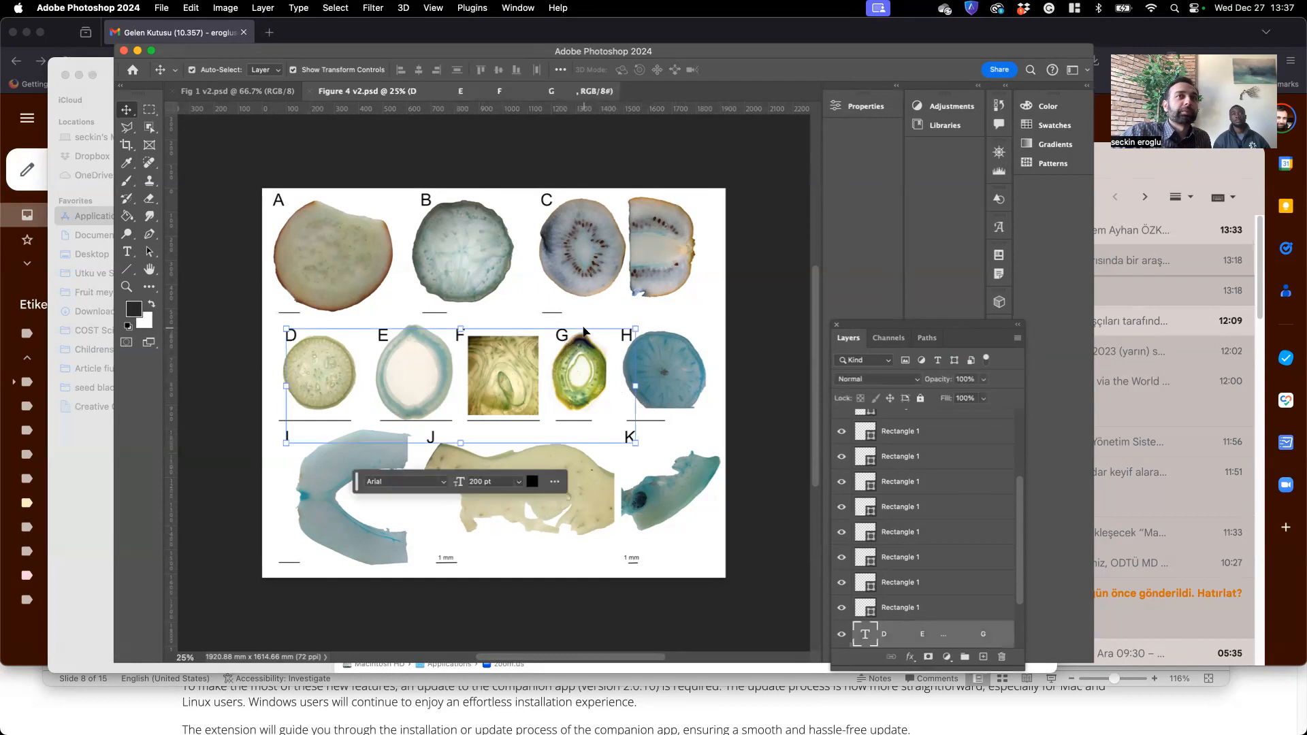
key("super+t")
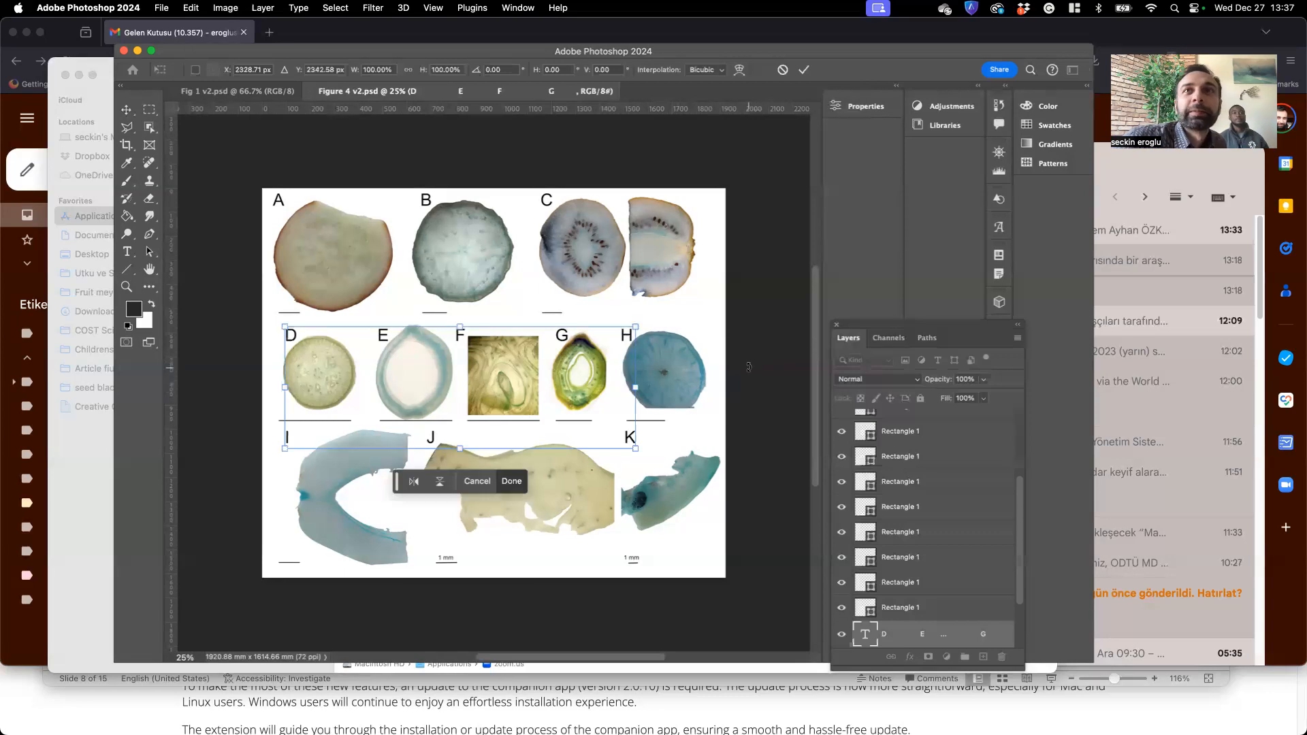
key("Return")
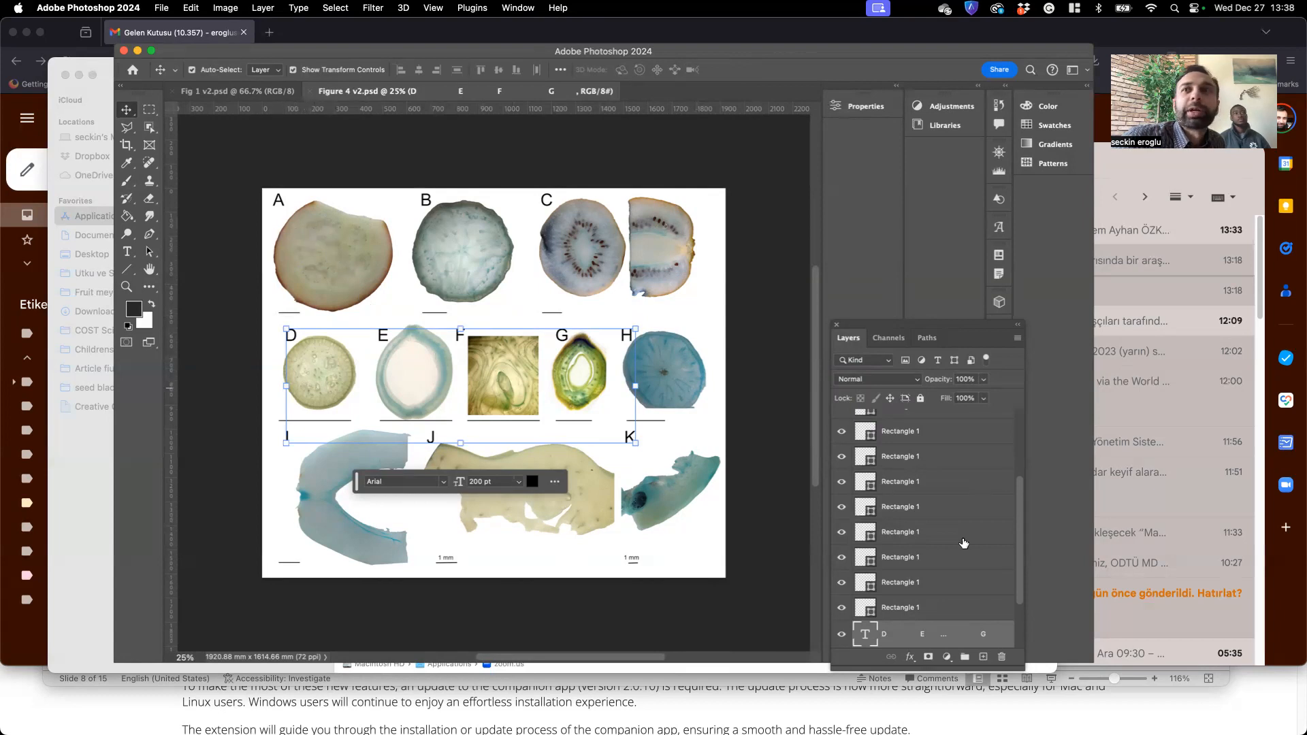
scroll(957, 562, "up", 3)
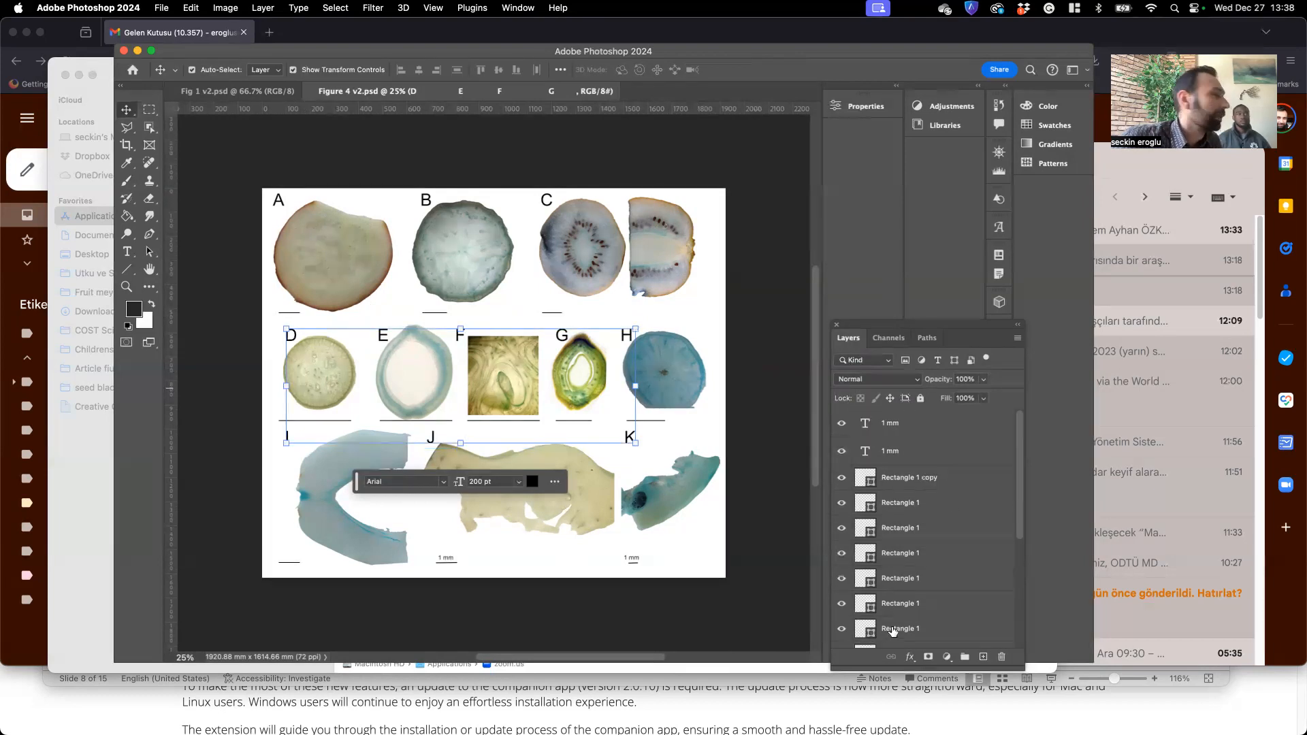
left_click(636, 620)
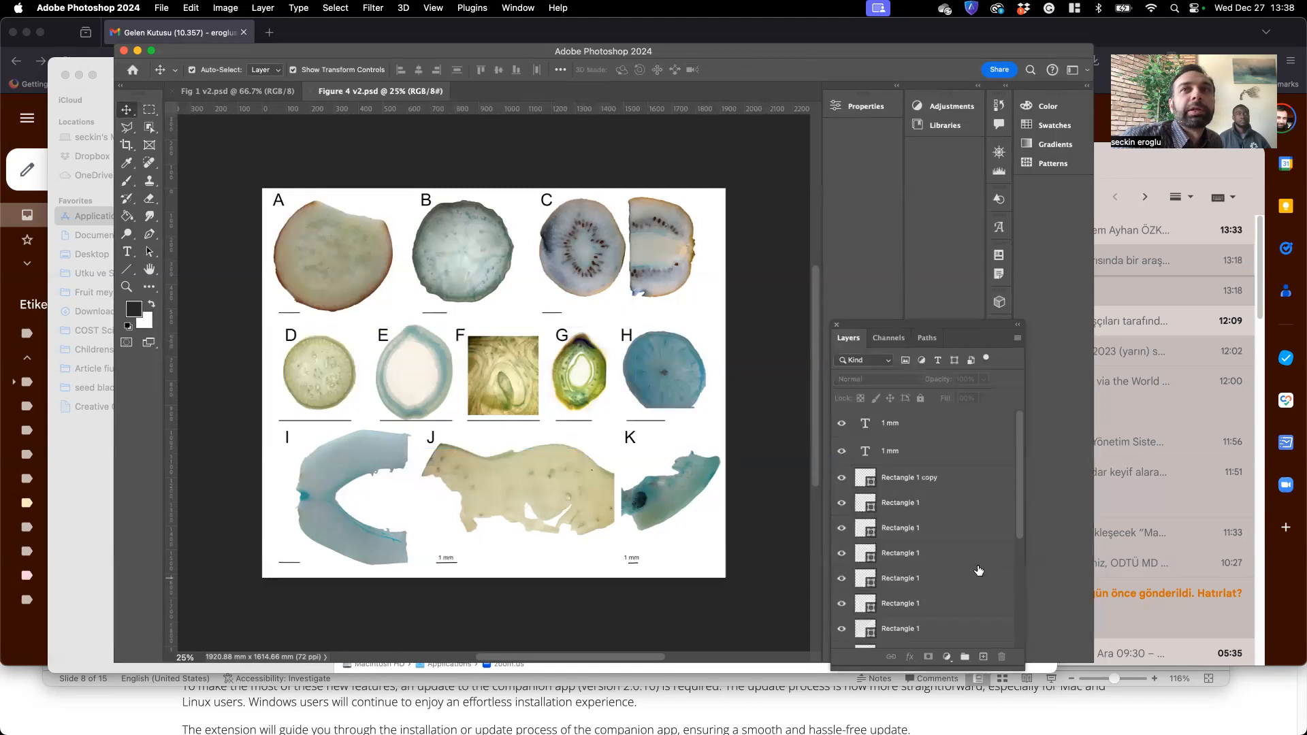
- Toggle the visibility of the Rectangle 1 copy layer and move the D–K lettering down and left over the bottom row of images
left_click(841, 478)
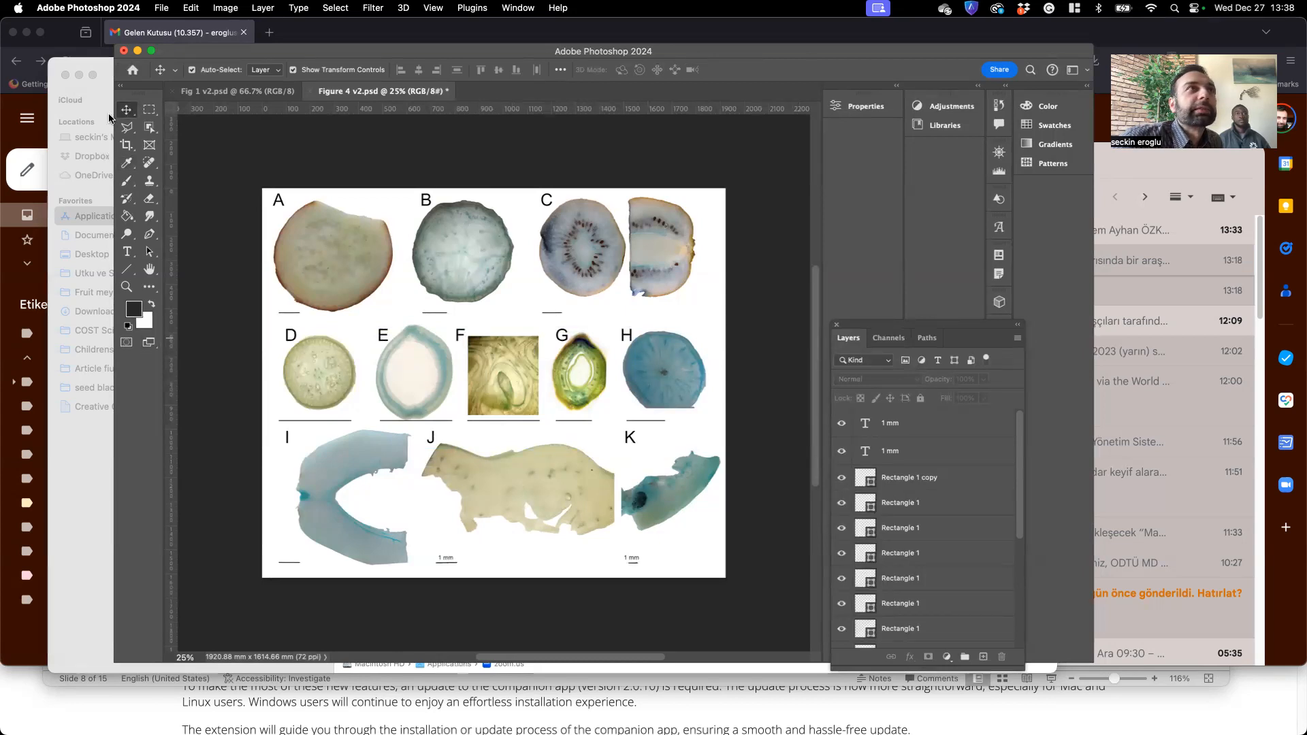
left_click(430, 380)
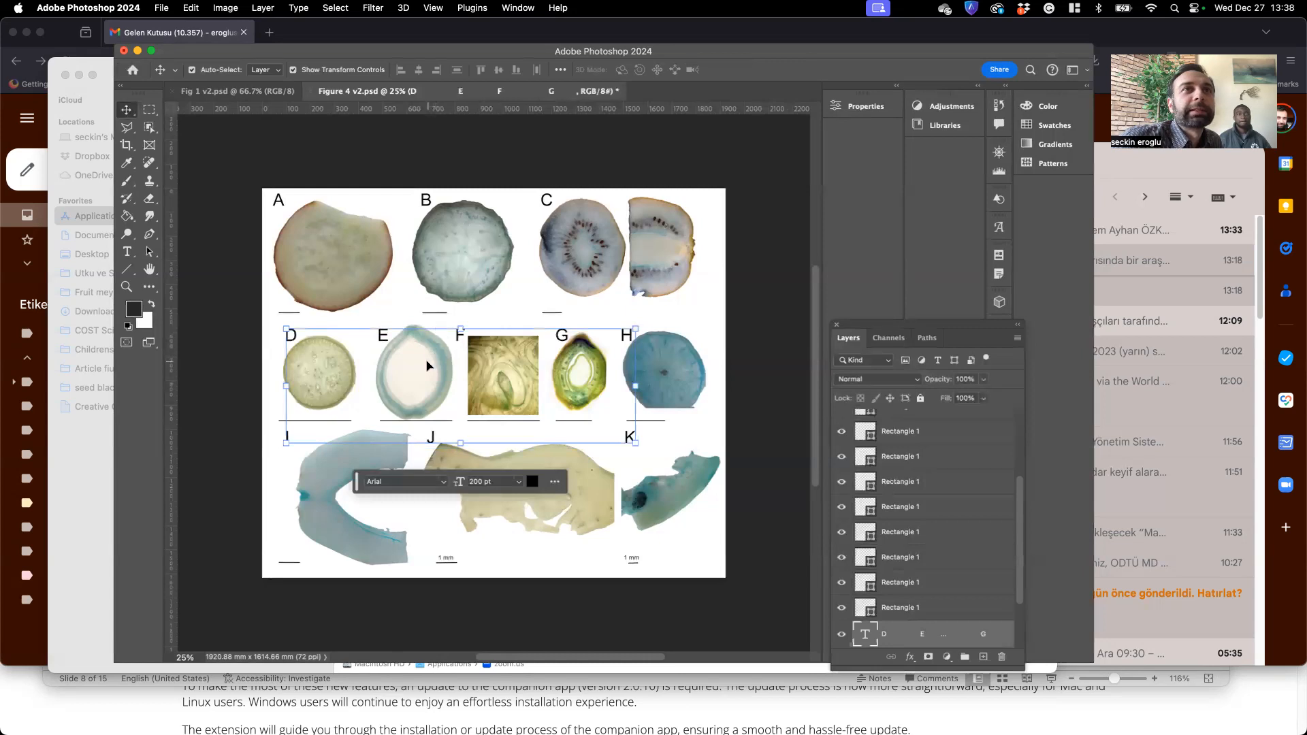
left_click_drag(427, 366, 381, 500)
left_click_drag(422, 337, 422, 337)
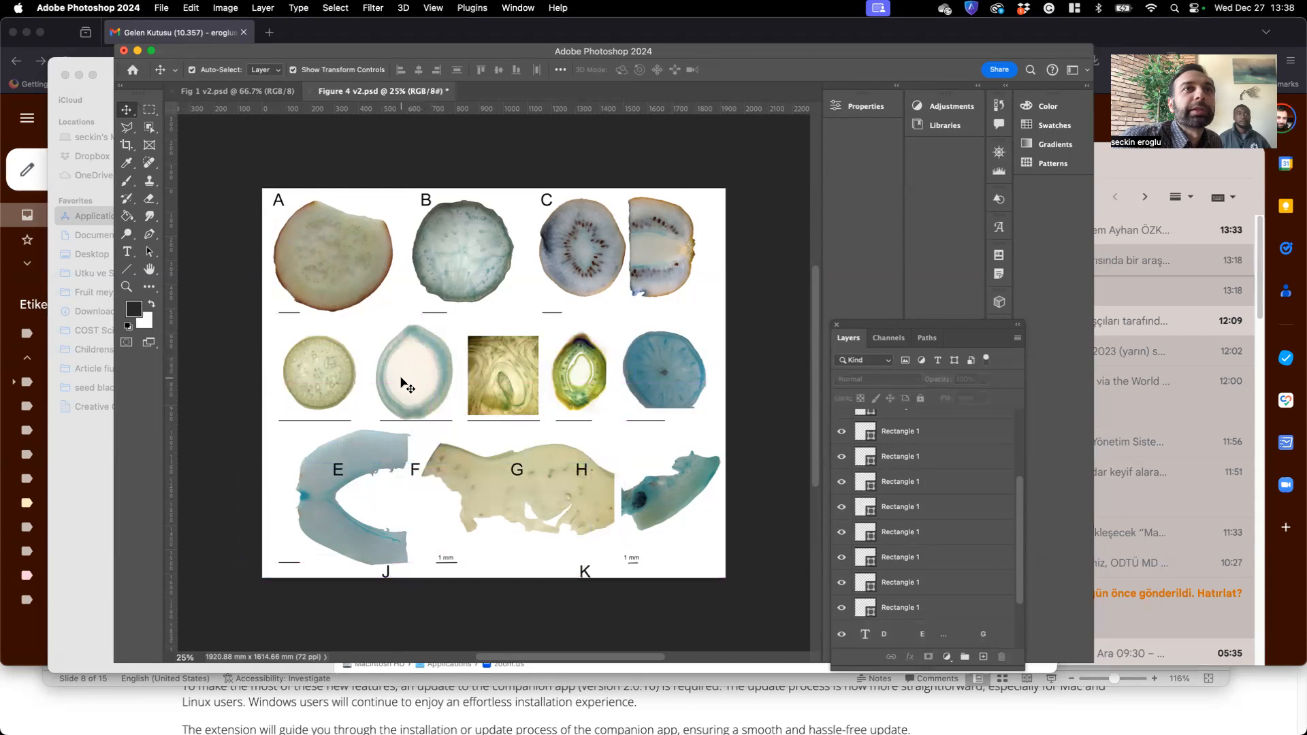
- Look through the layer list and select the scale bar under the green section in the middle row to locate its layer
scroll(953, 551, "down", 4)
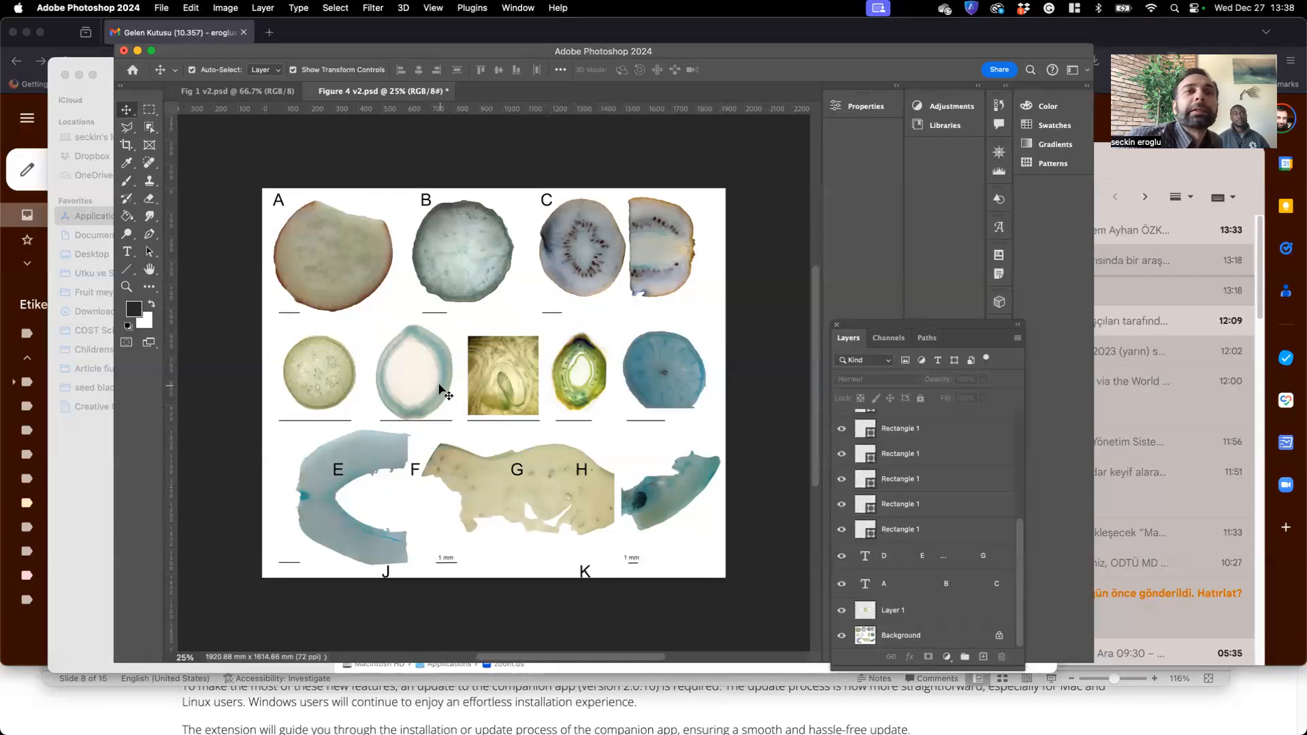
scroll(971, 572, "up", 3)
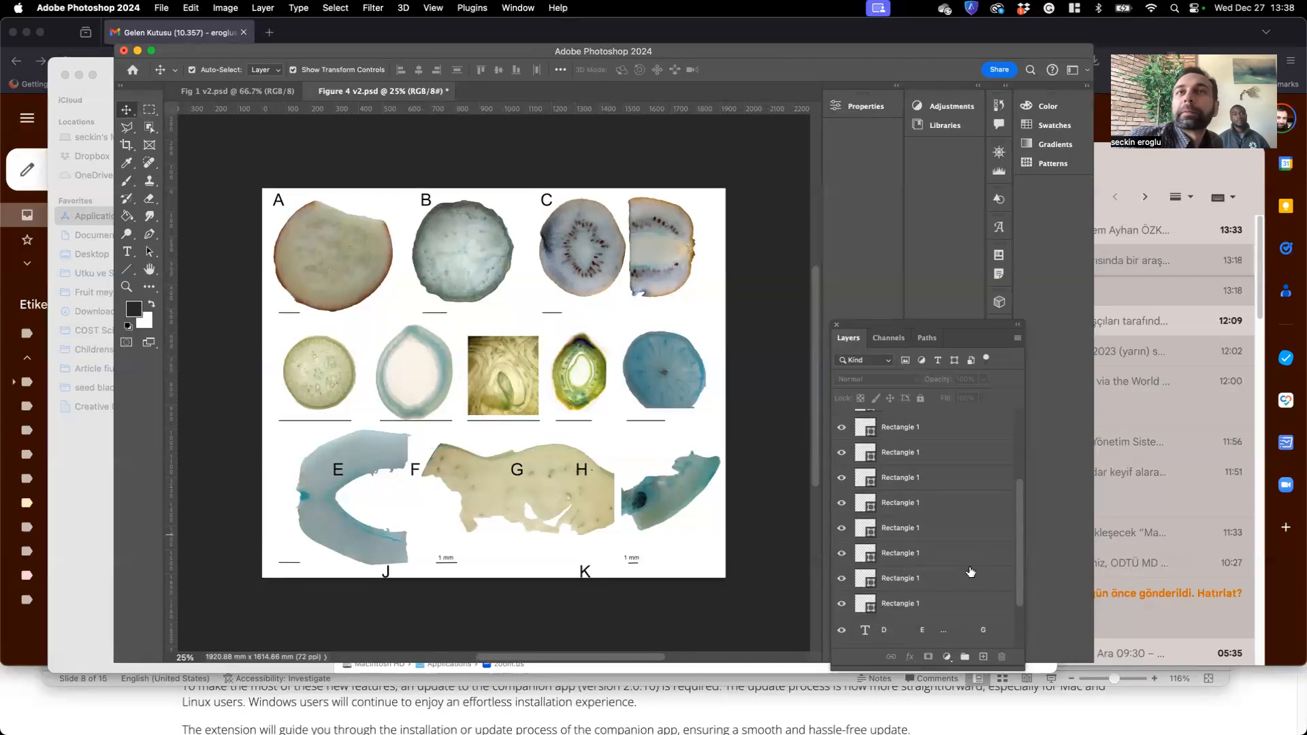
left_click(564, 423)
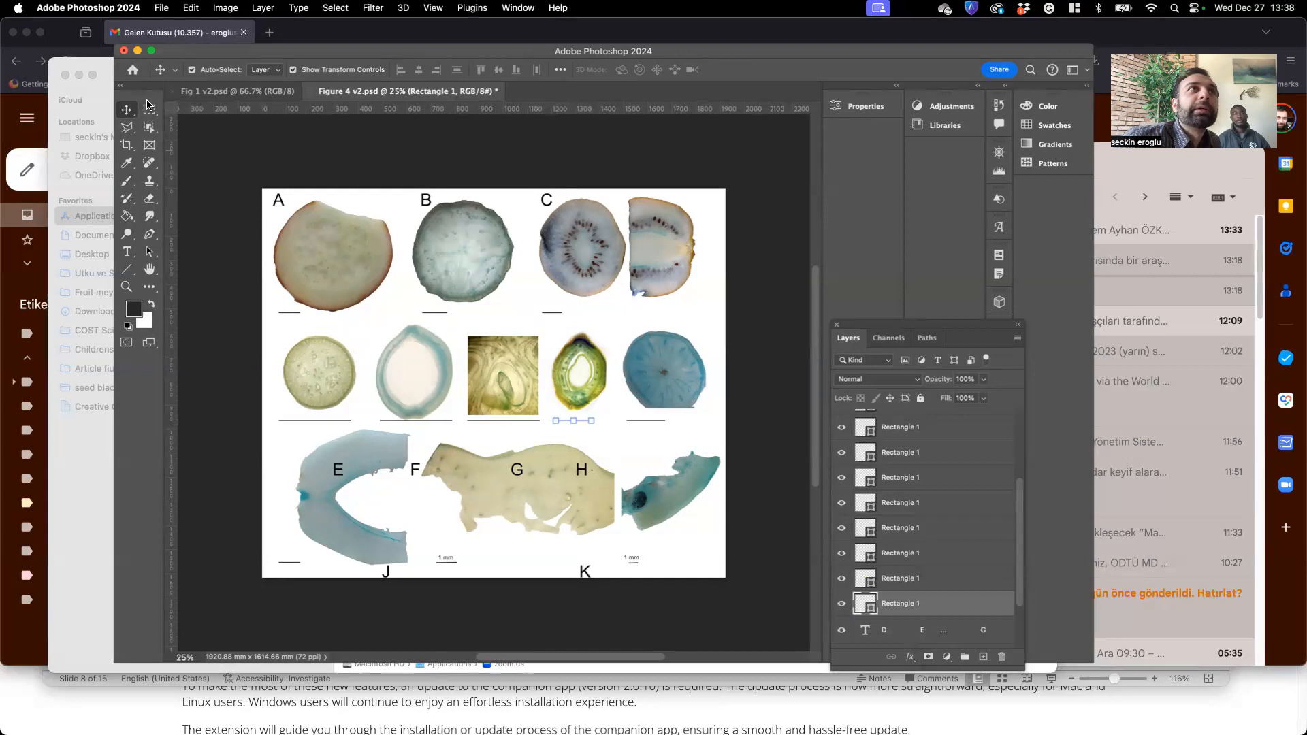
scroll(897, 584, "up", 5)
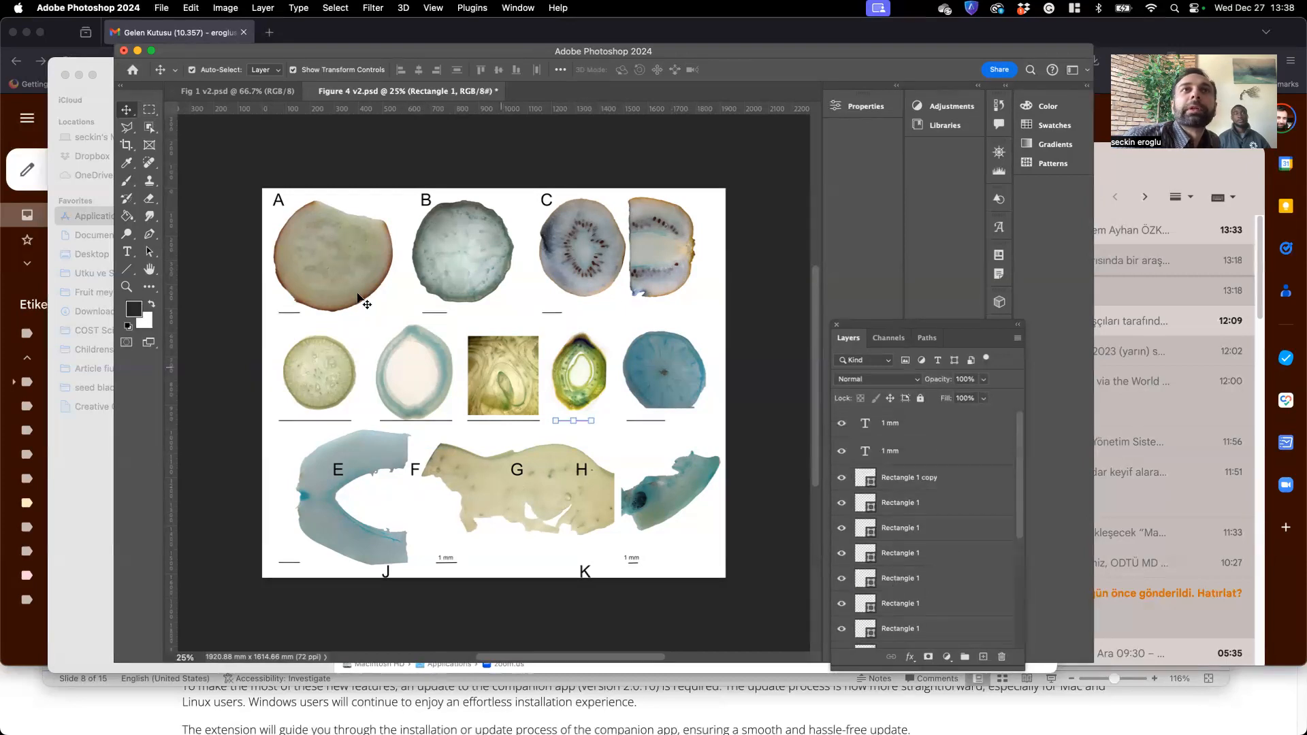
left_click(221, 274)
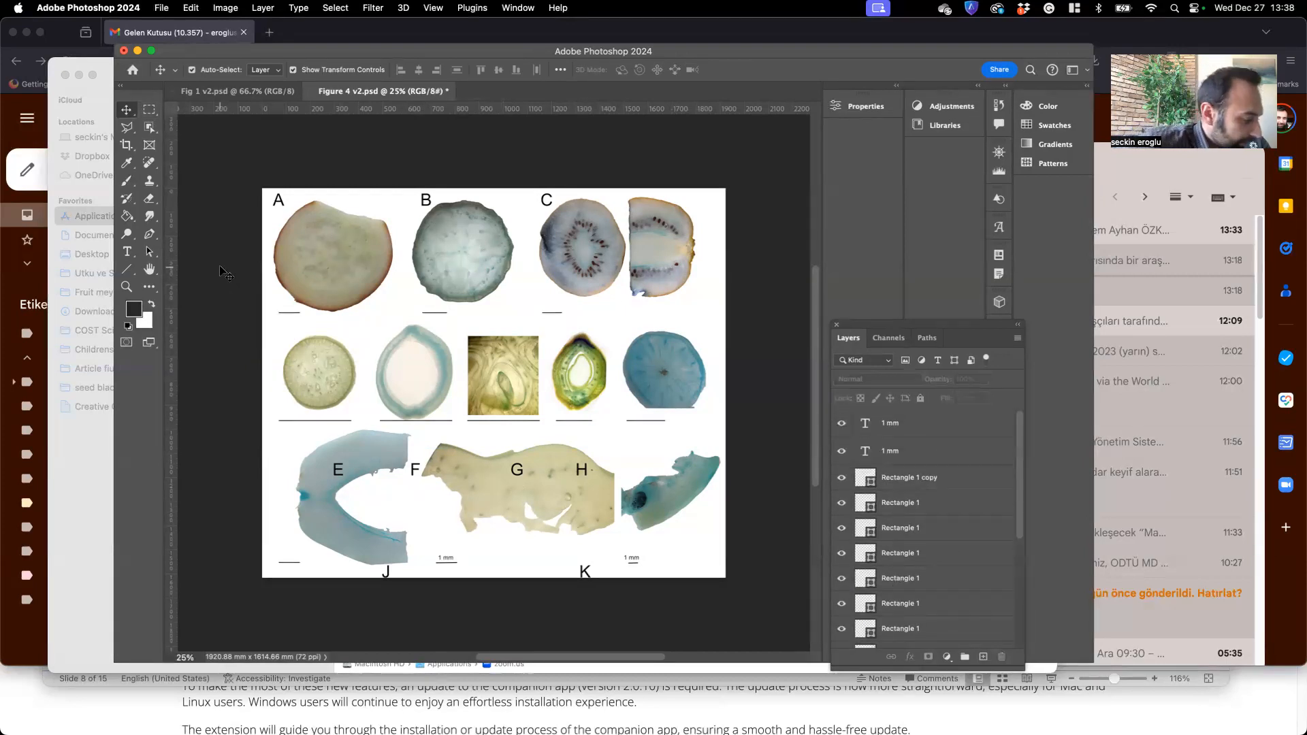
- Insert "jknkh" between the A and B labels of the top row, and undo it together with the D–K lettering move
left_click(122, 252)
left_click(375, 197)
left_click(375, 197)
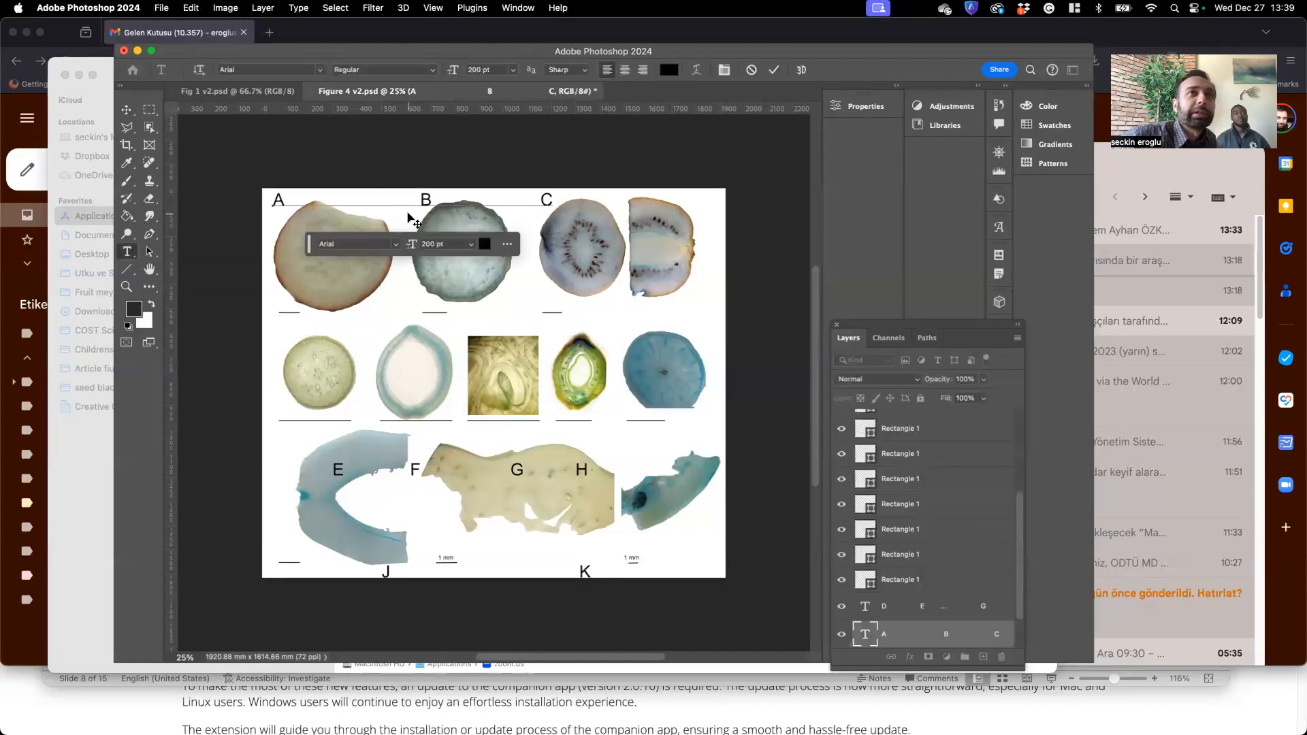
type("jknkh")
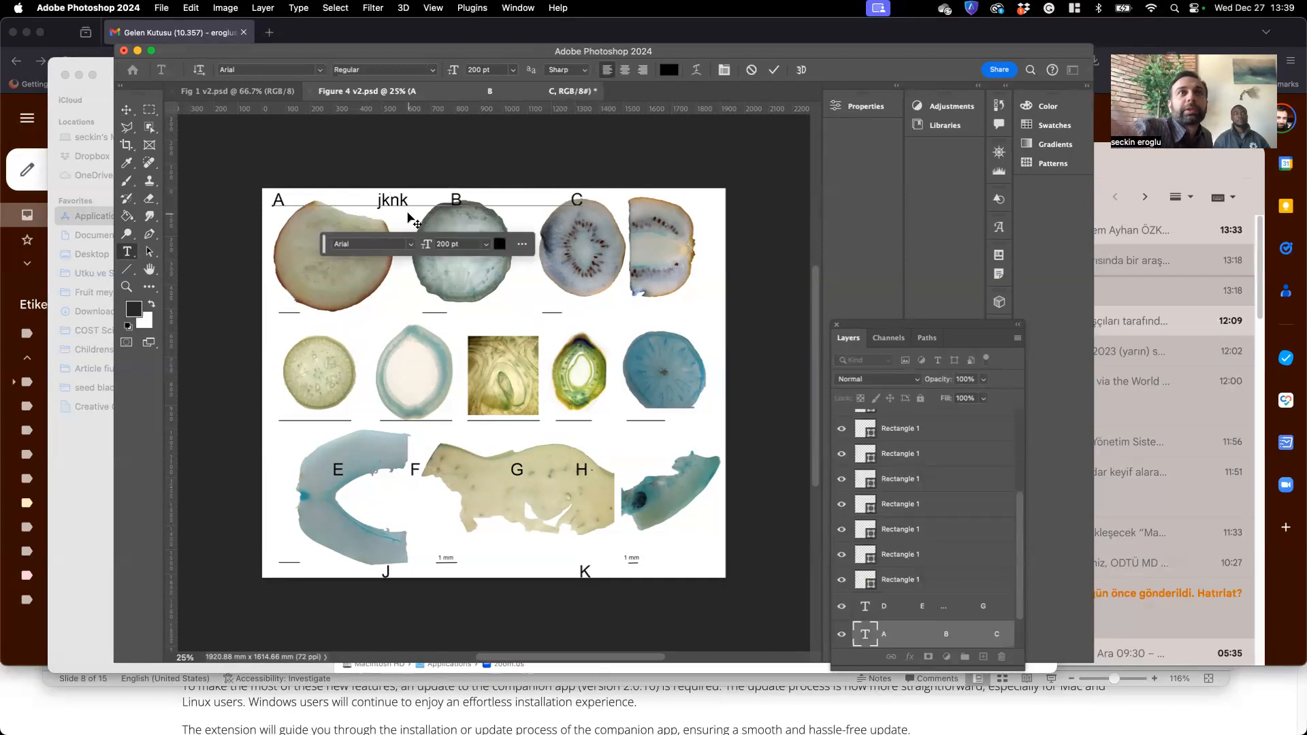
left_click(778, 144)
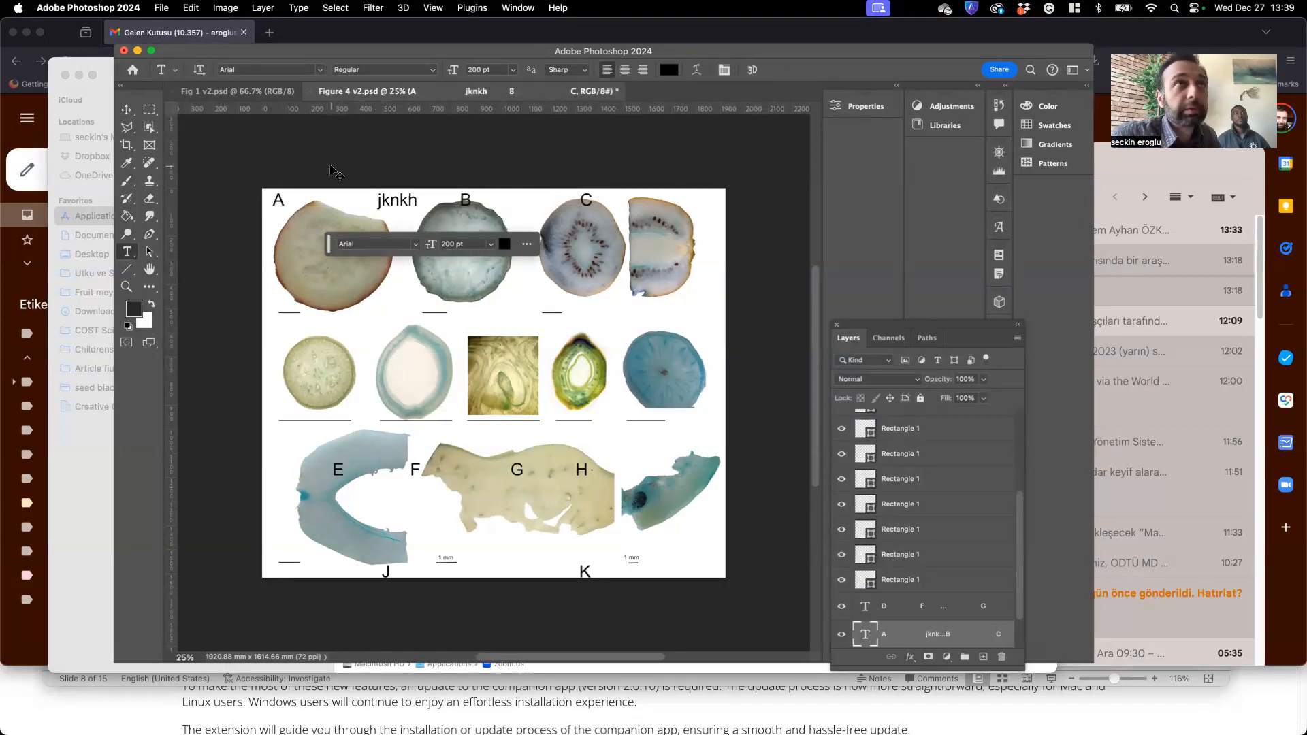
key("super+z")
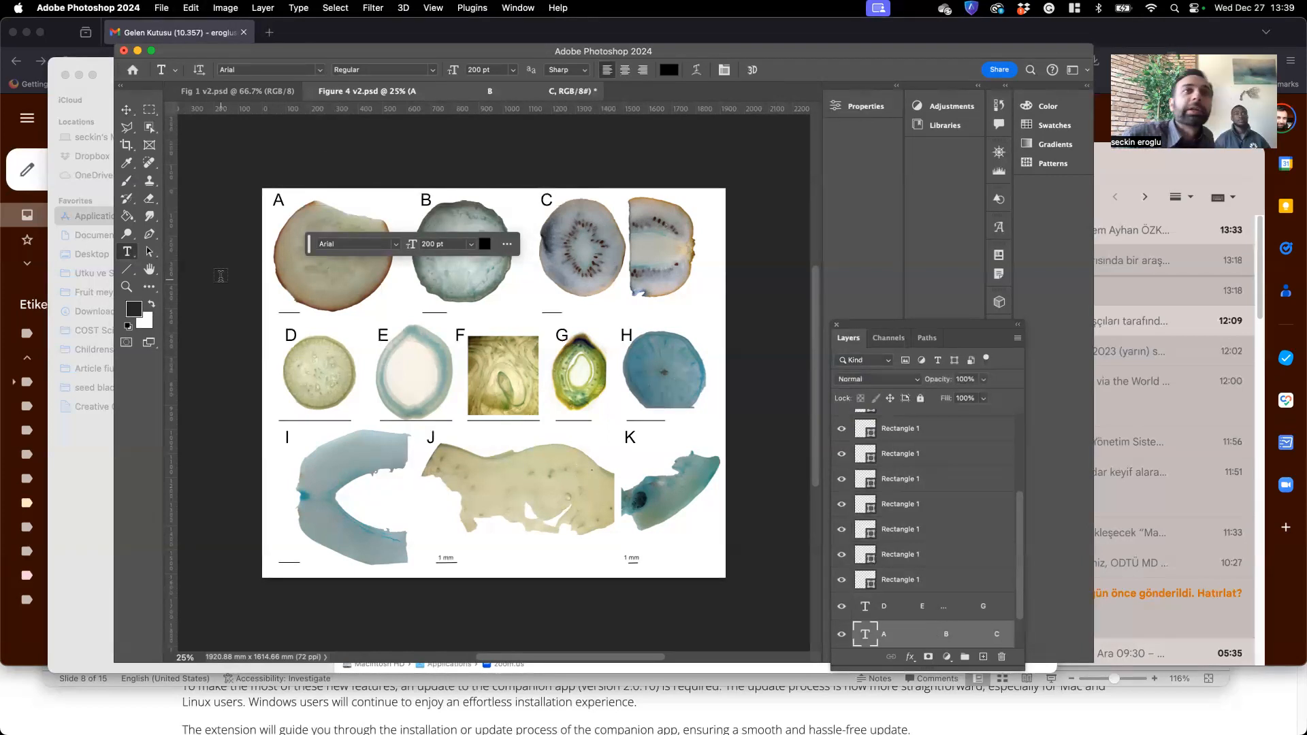
- Add a text line with a spaced "A" and "B" above the bottom-row scale bars, and shift it slightly to the right
left_click(799, 223)
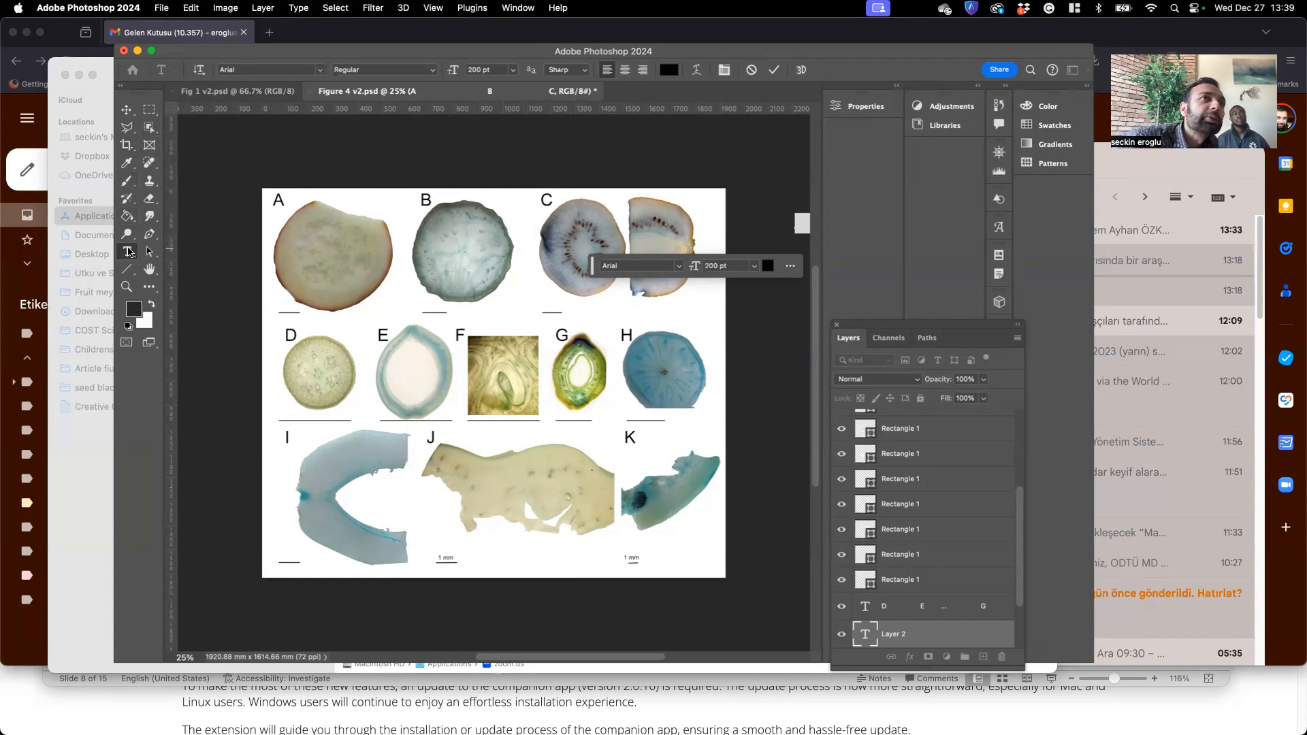
left_click(276, 543)
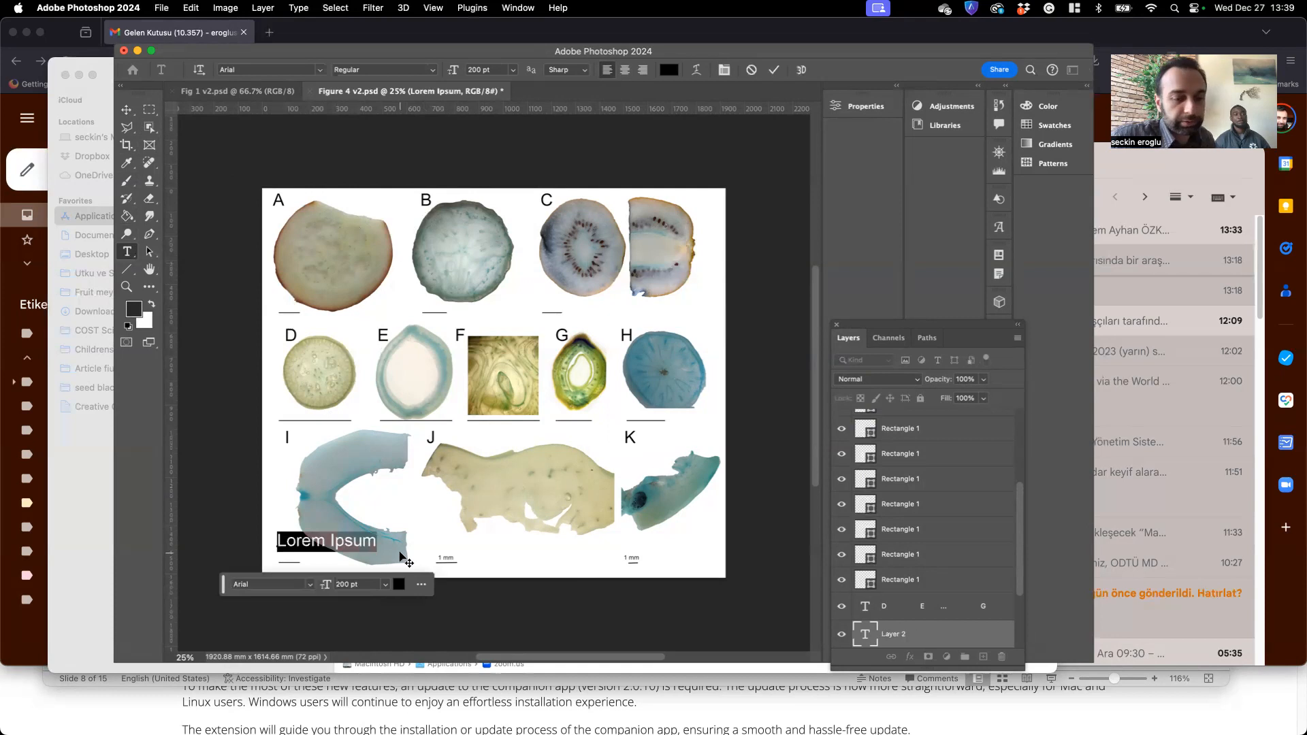
type("A")
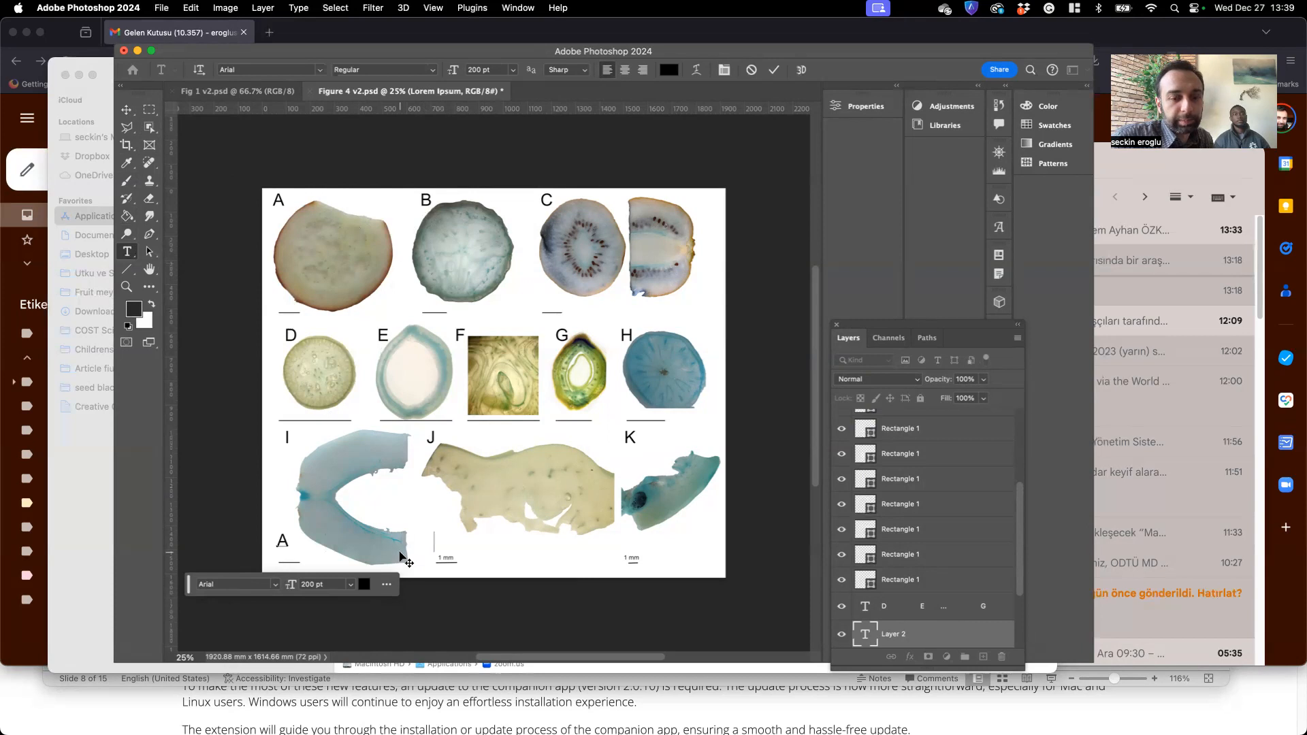
type("B")
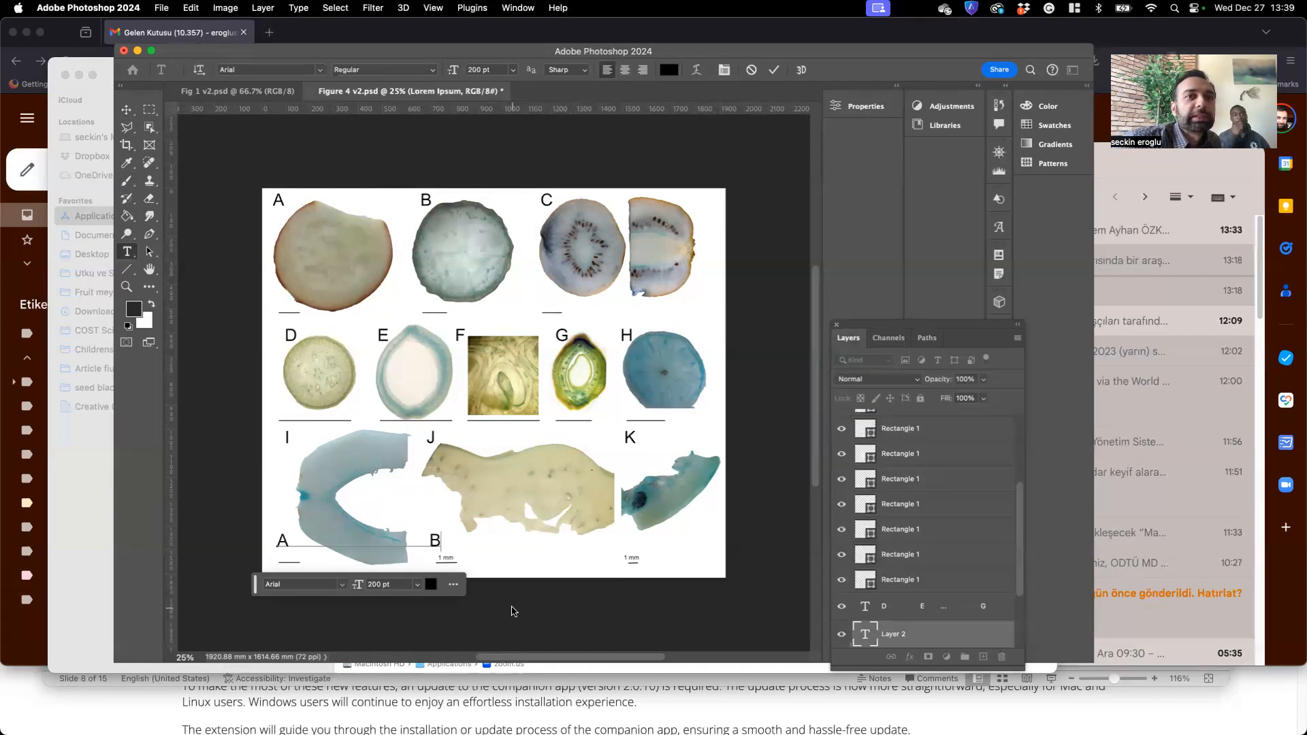
left_click(514, 611)
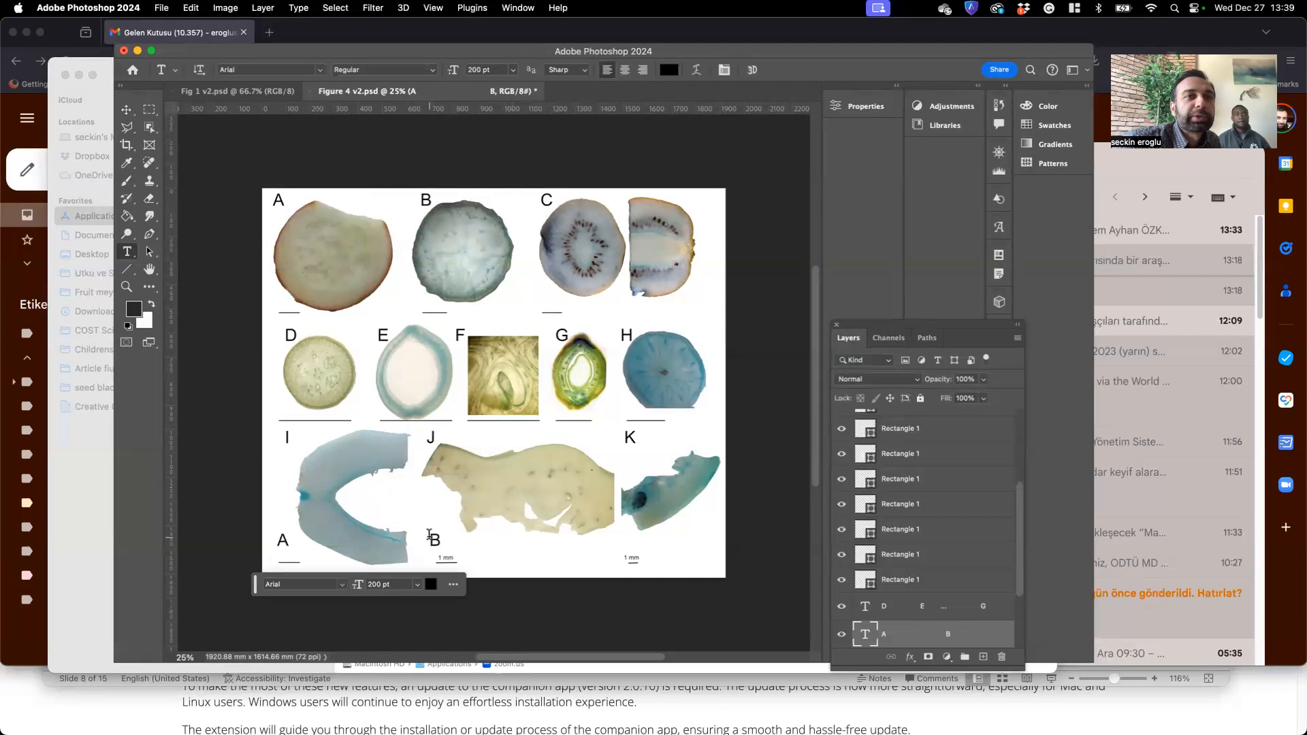
left_click(127, 110)
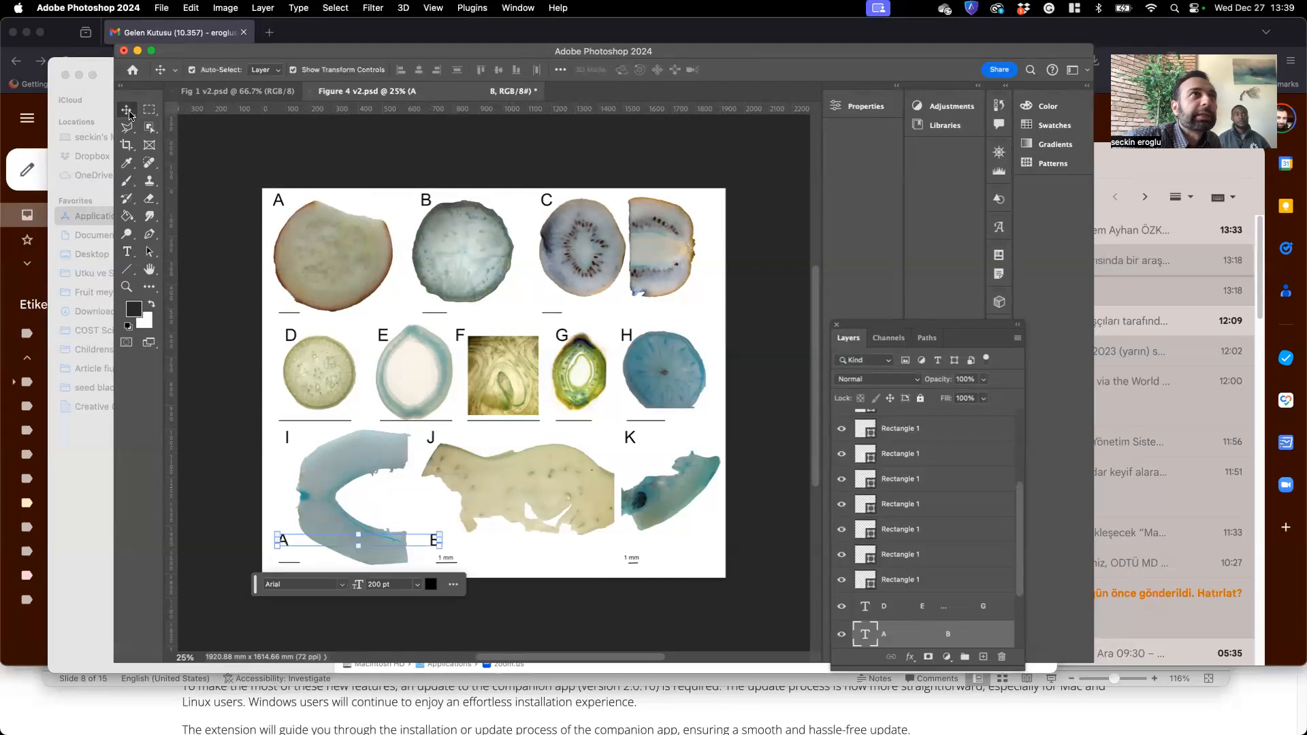
mouse_move(430, 541)
left_mouse_down()
mouse_move(462, 537)
mouse_move(432, 541)
left_mouse_up()
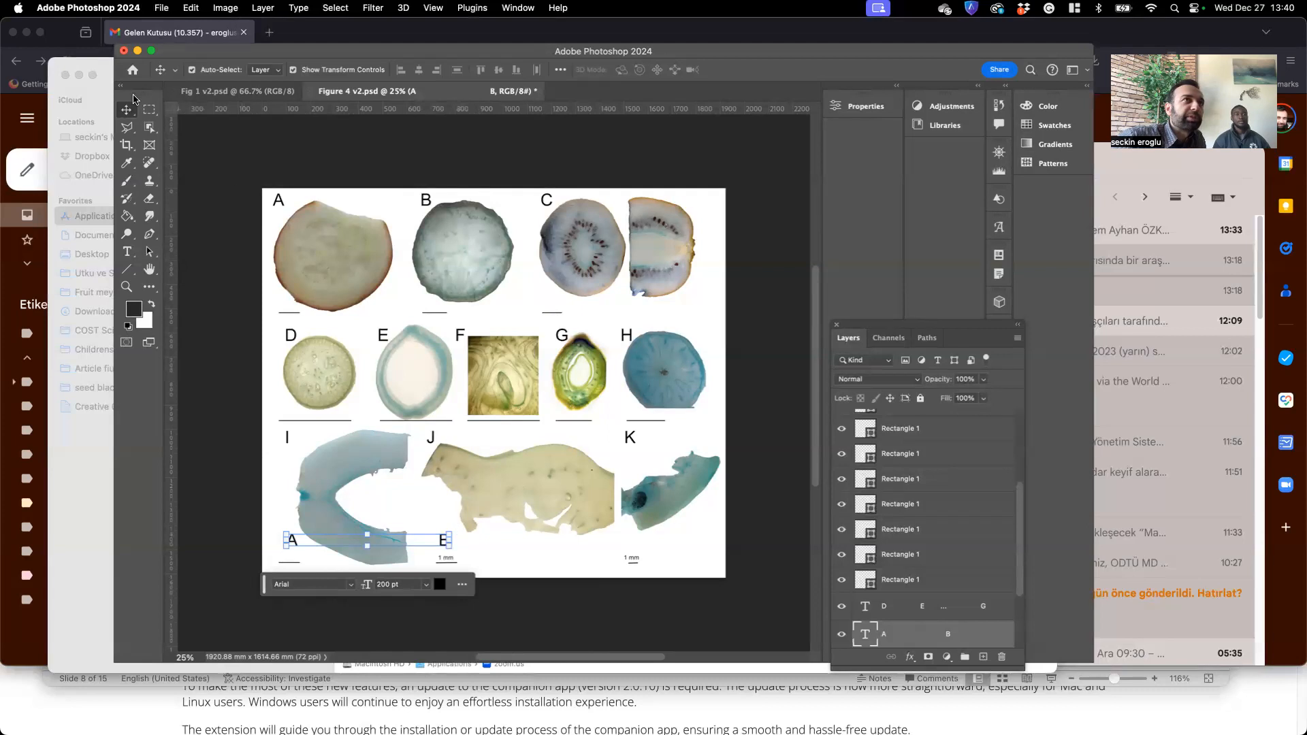
- Try stretching the lower A–B text line vertically to about 238% and rotating it by -90°, and undo both transformations
left_click(456, 526)
left_click_drag(457, 526, 443, 498)
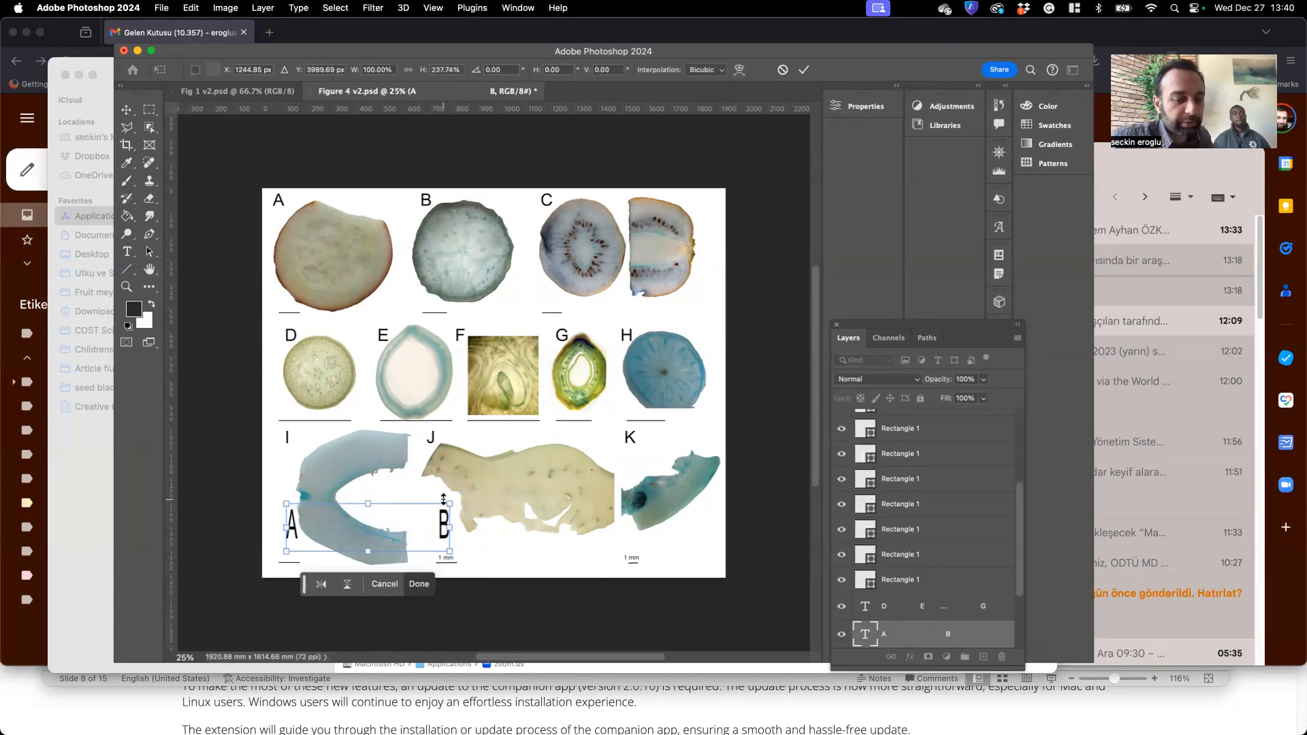
left_click_drag(444, 498, 352, 466)
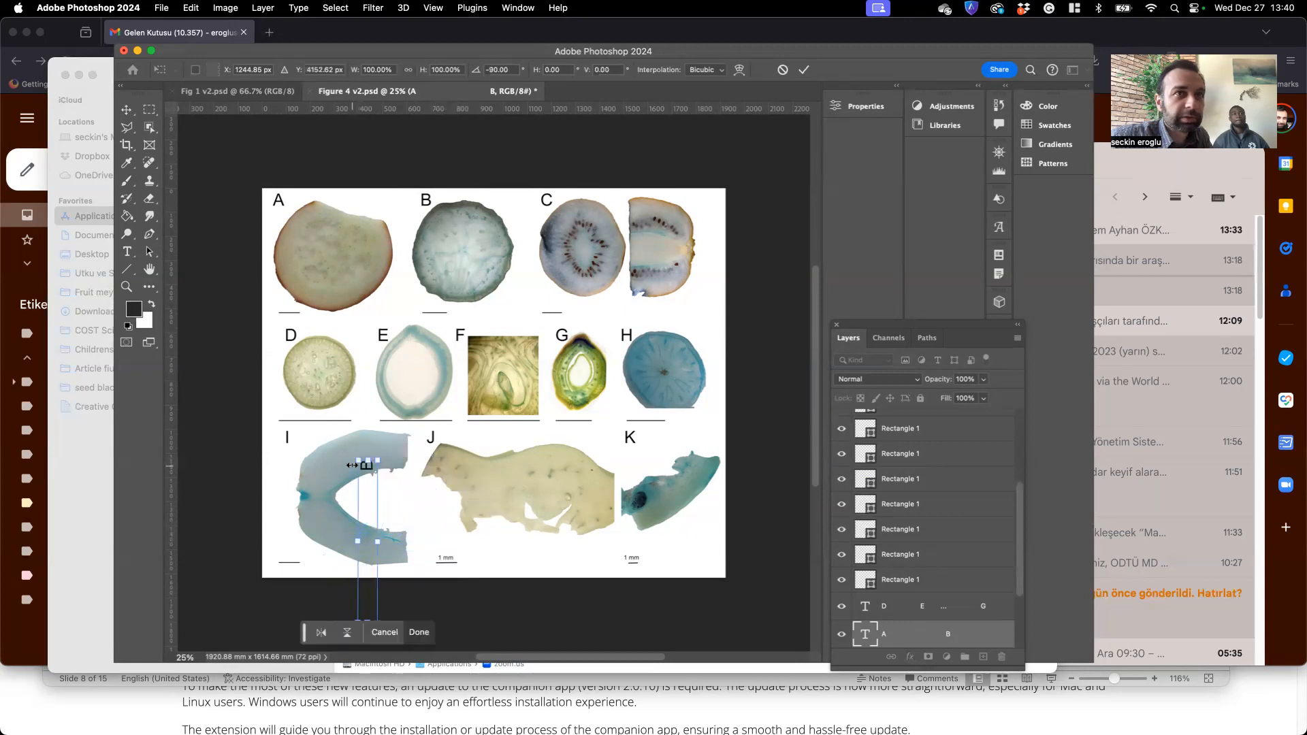
key("super+z")
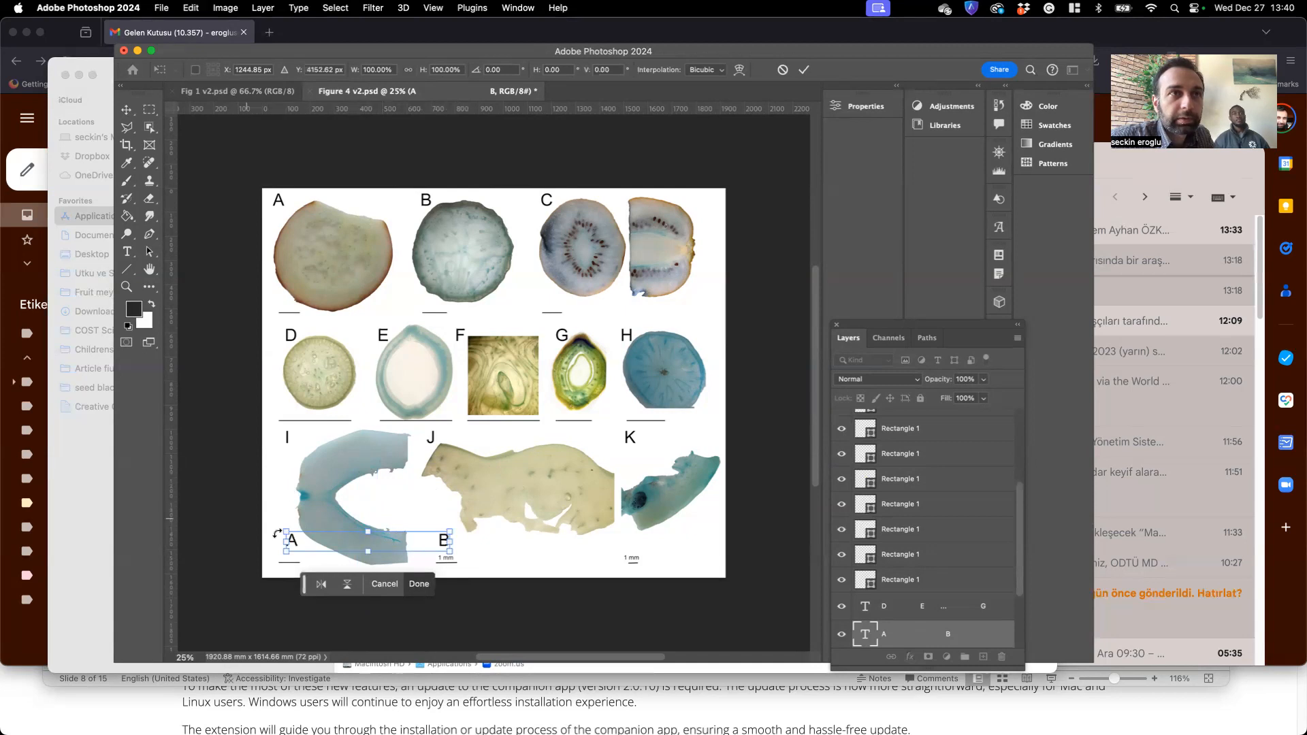
left_click(126, 110)
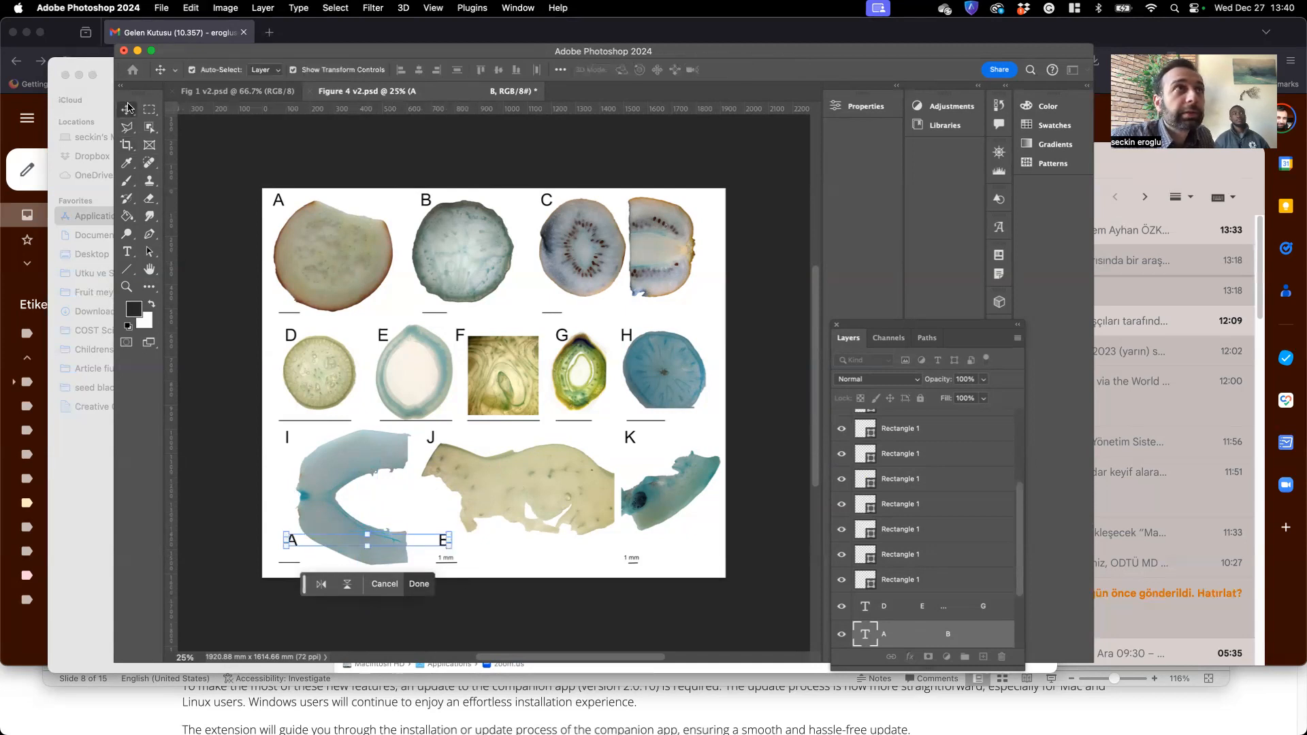
- Undo the shift and the typed letters of the extra A–B text line
key("super+z")
key("super+z")
key("super+z")
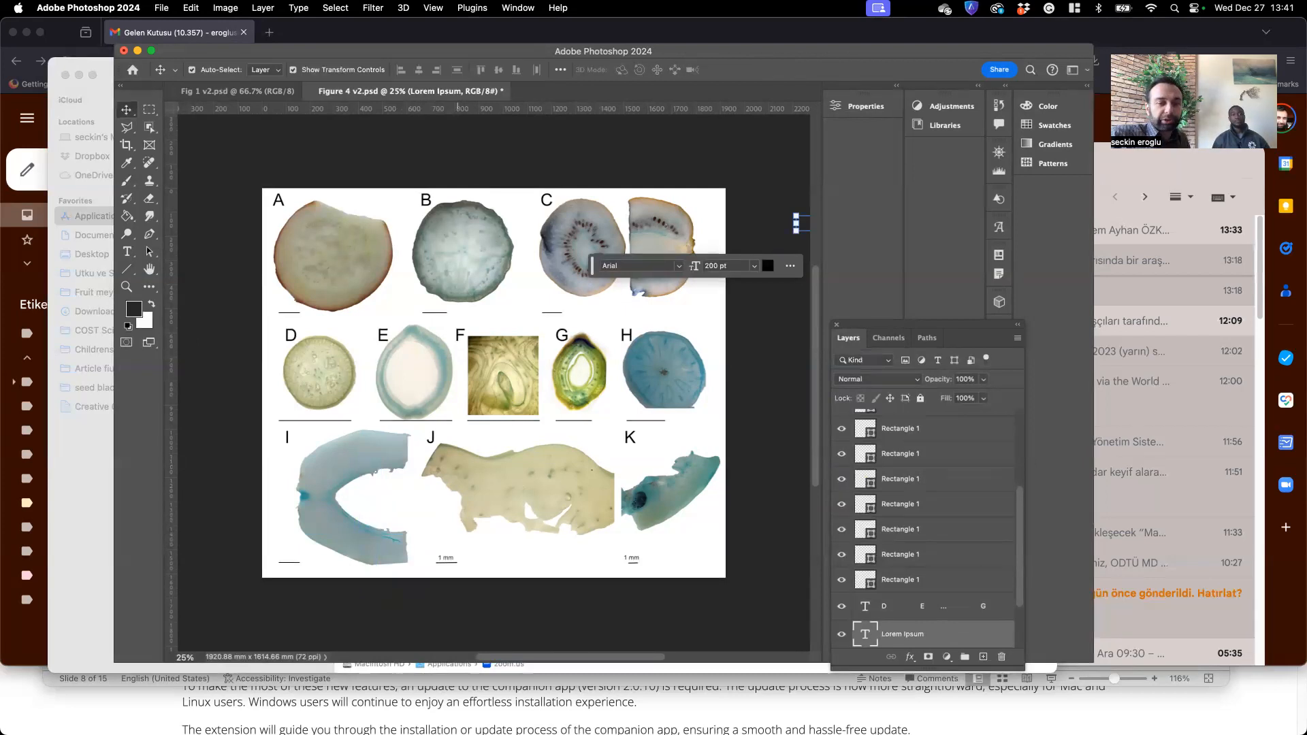
- Switch to Finder and open the Fig6 X-RAY AGREES WITH PERLS PSD from the Eski folder within Fruit meyve makale
key("super+Tab")
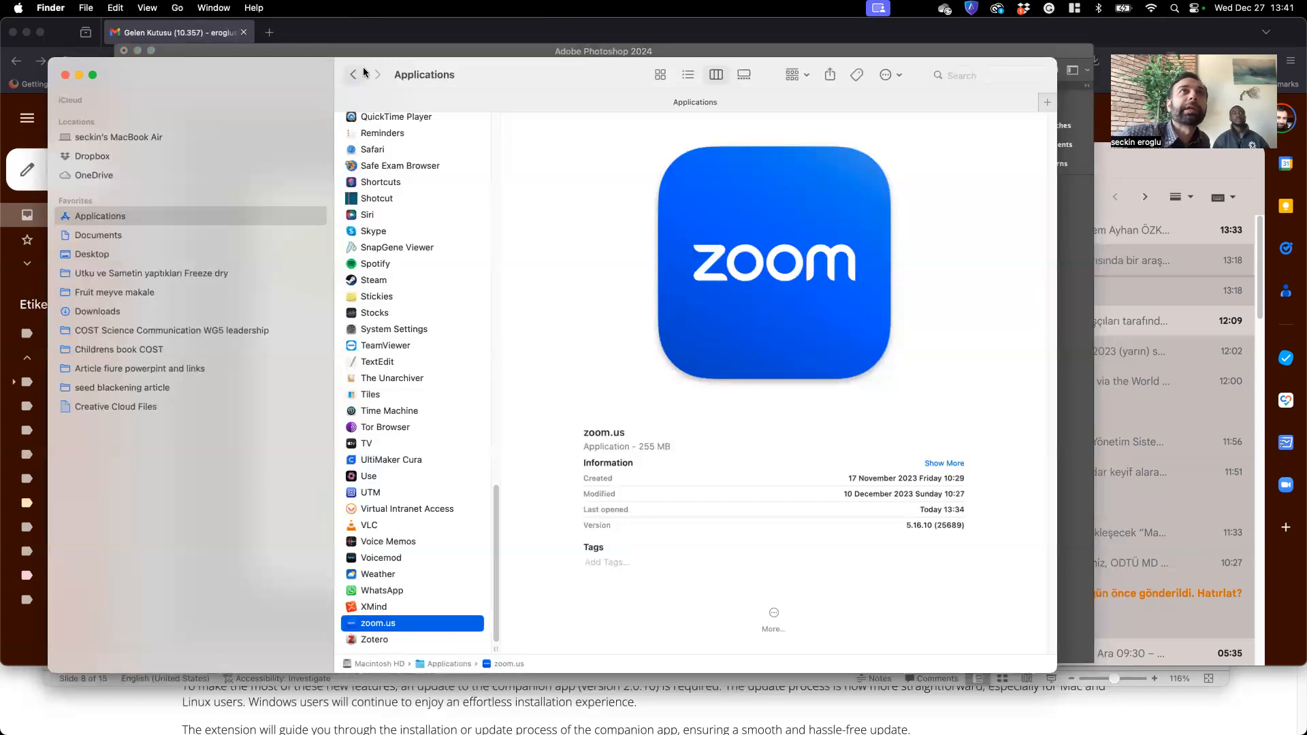
left_click_drag(394, 68, 628, 194)
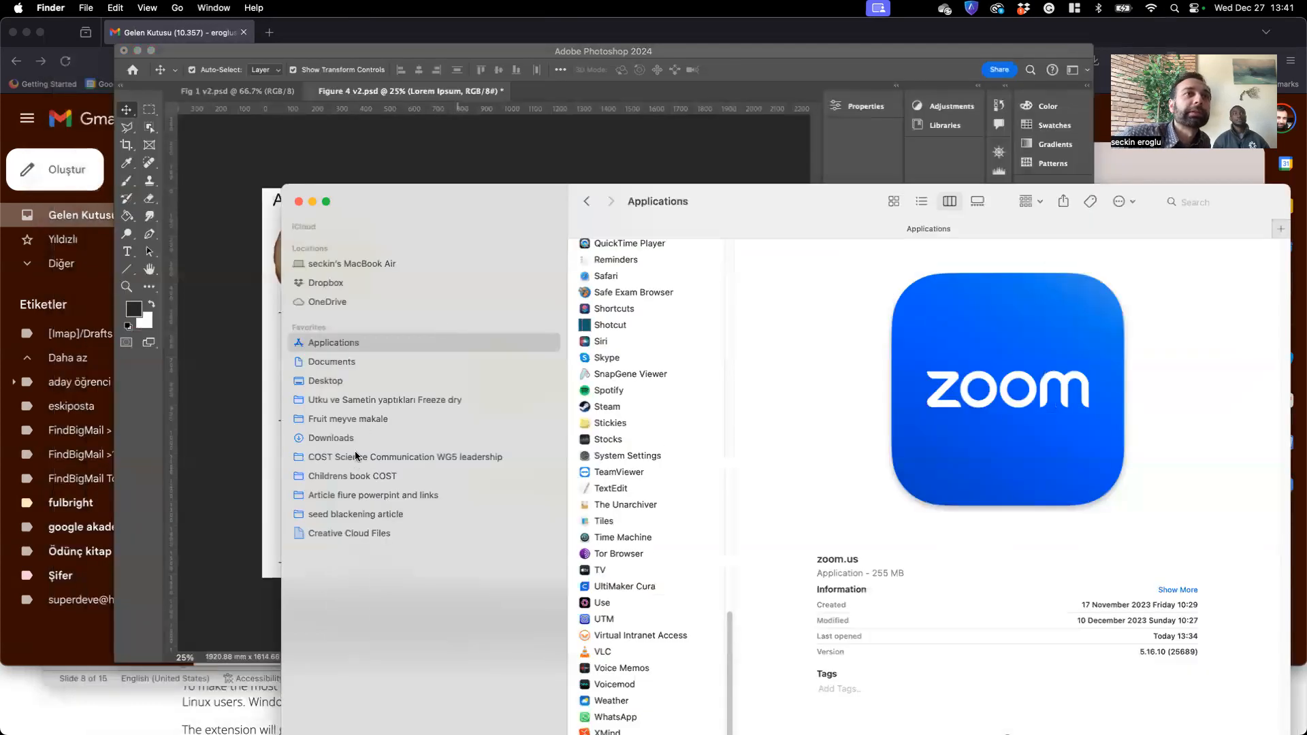
left_click(341, 500)
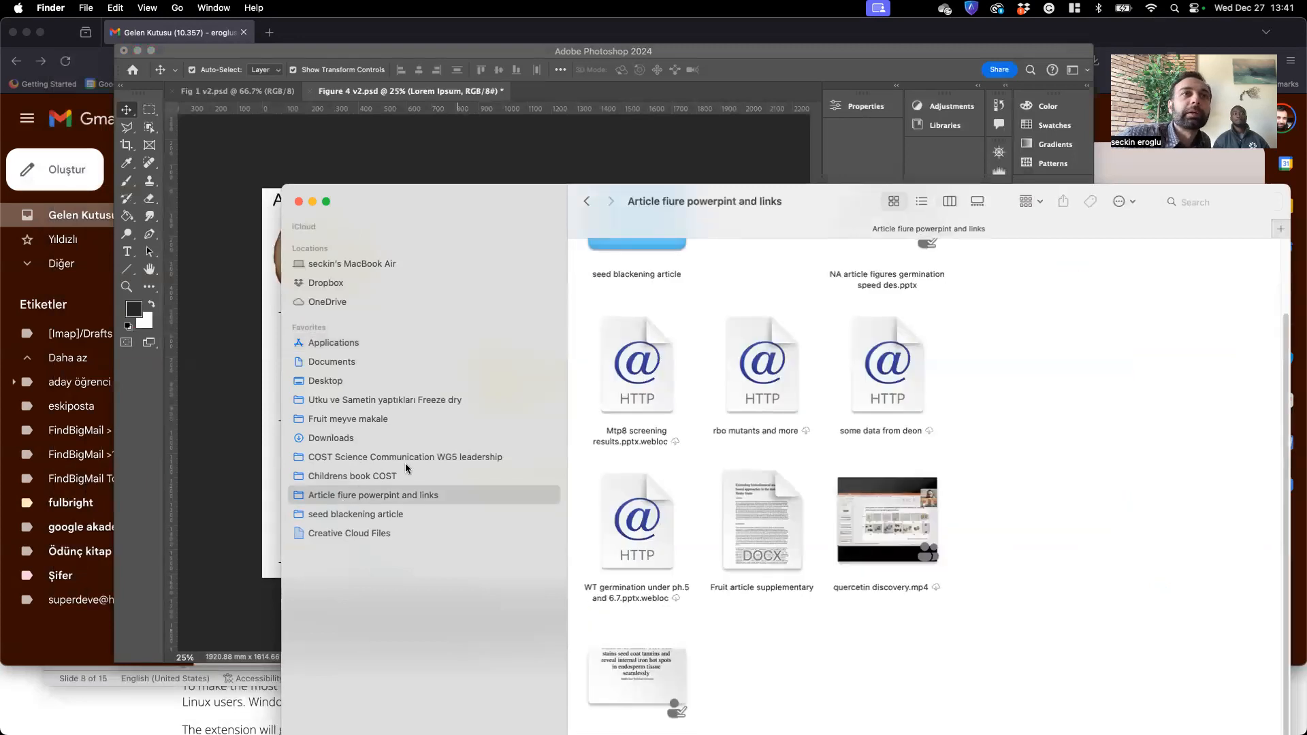
left_click(357, 420)
double_click(644, 313)
double_click(643, 297)
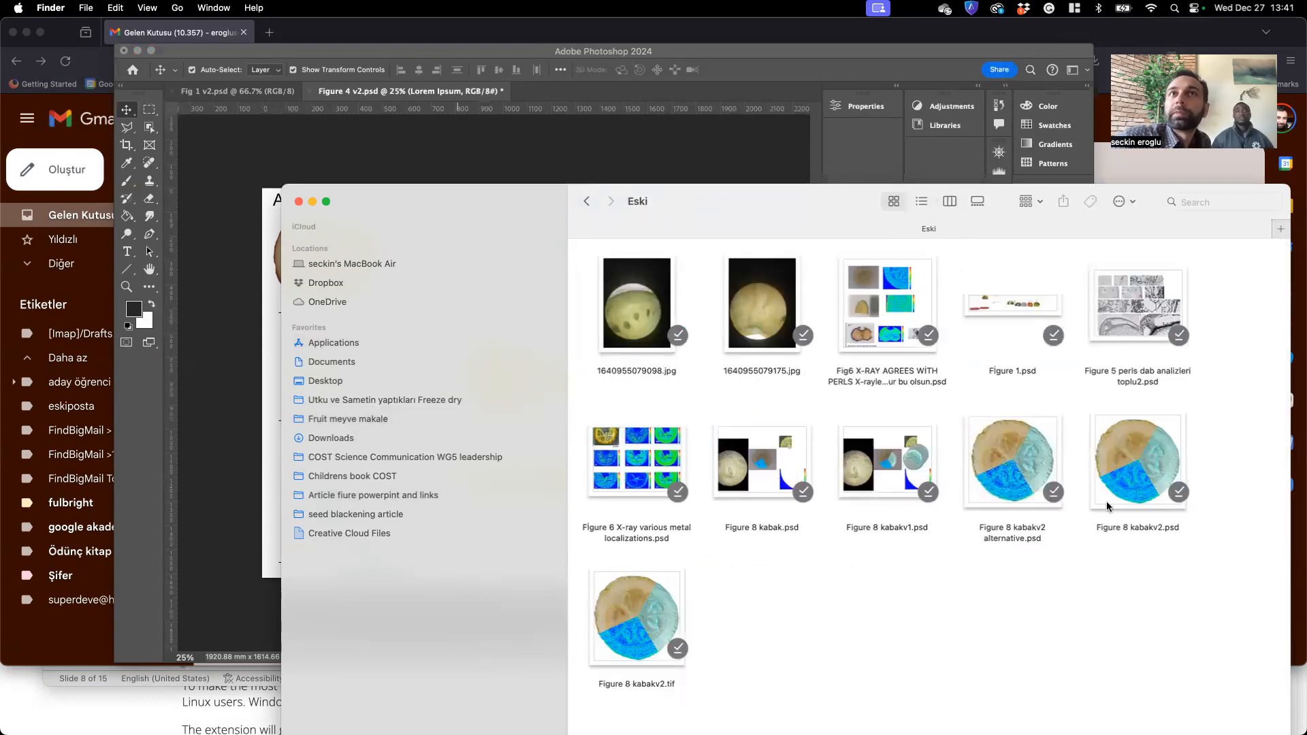
double_click(868, 304)
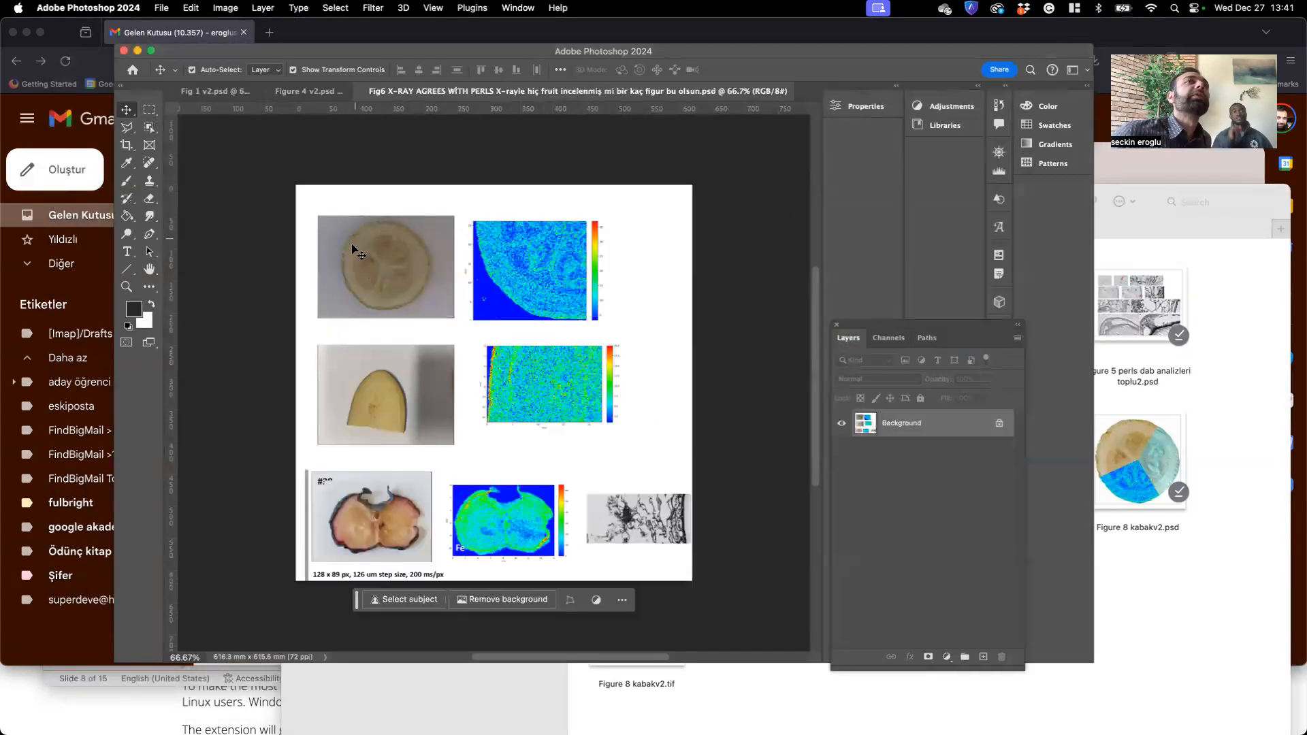
- Select the round slice in the top photo with Object Selection, move it beside the upper heat map's colour bar, and deselect it
left_click(149, 128)
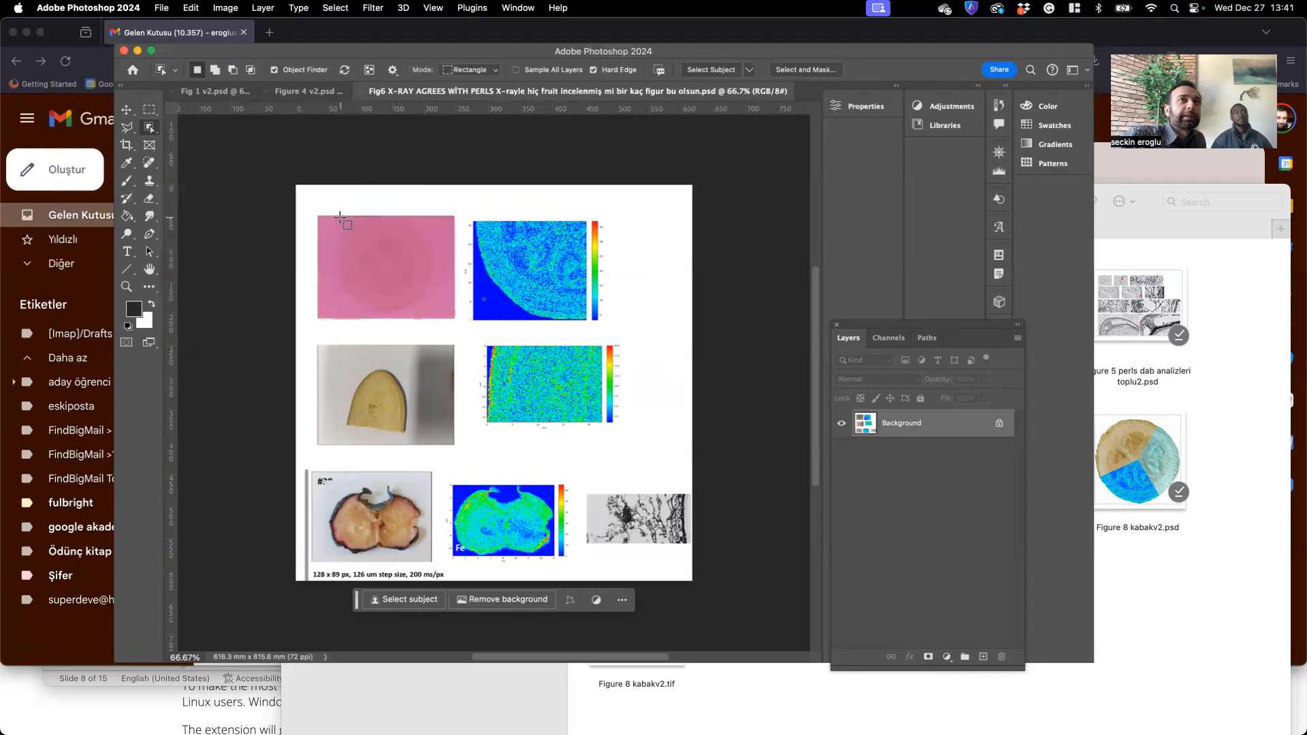
left_click_drag(341, 218, 434, 312)
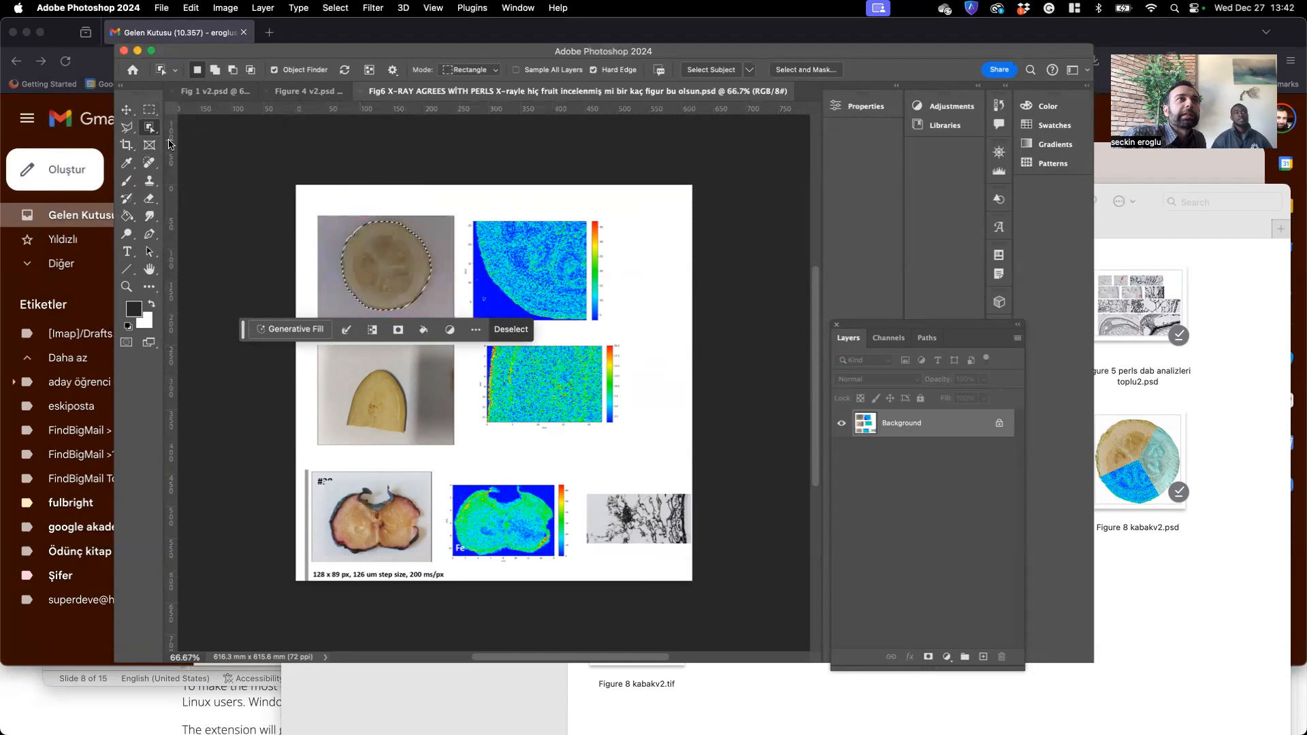
left_click(126, 111)
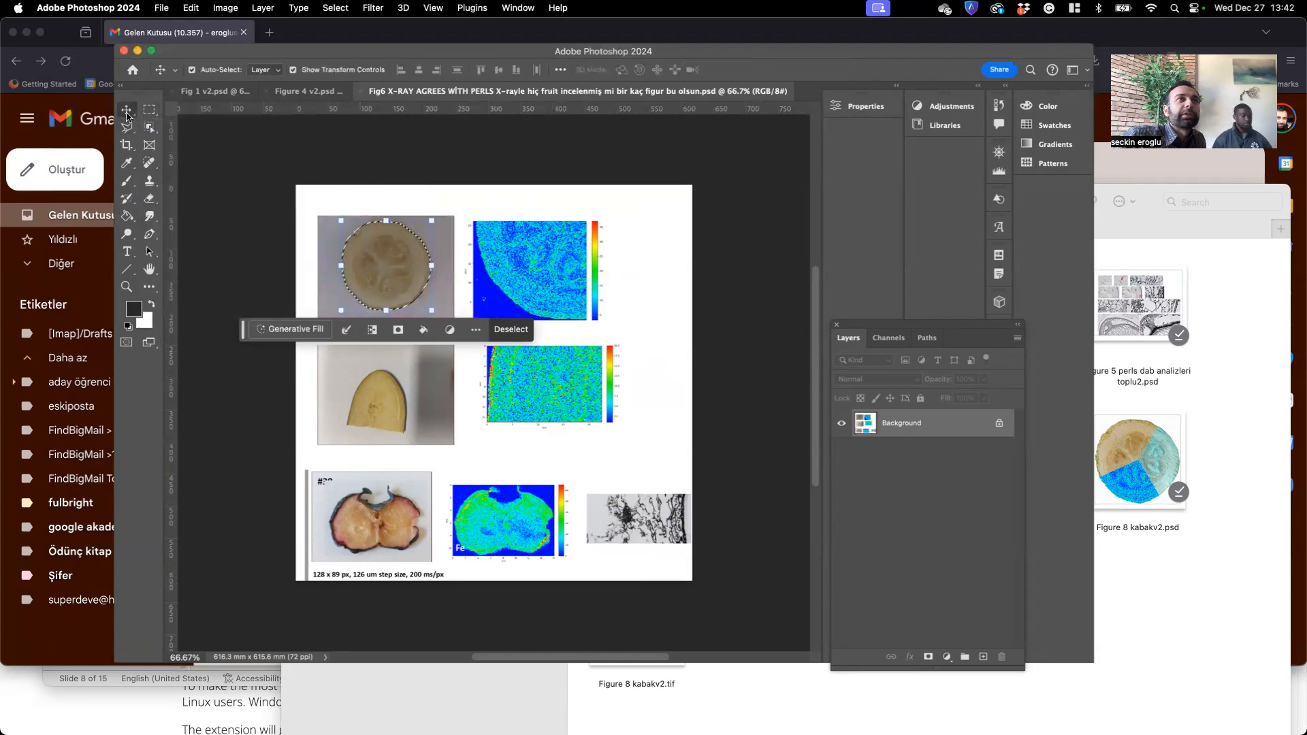
left_click_drag(369, 259, 639, 279)
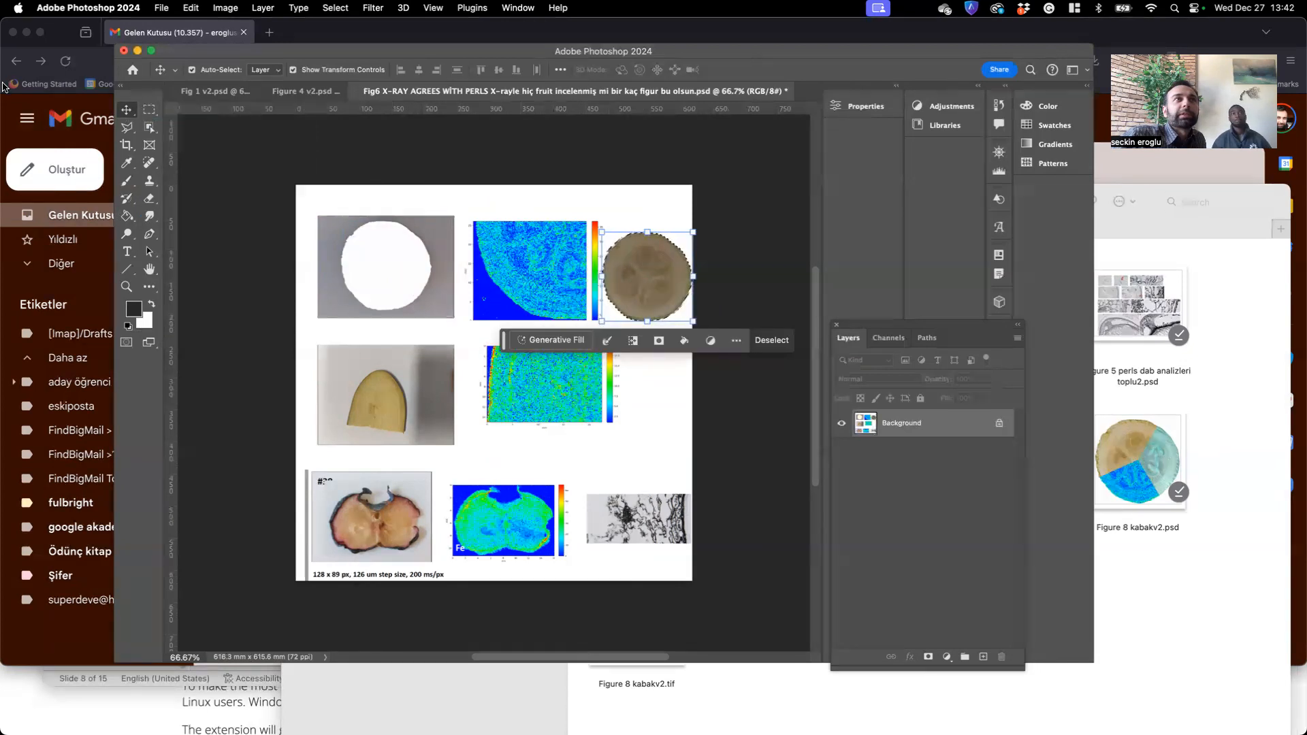
left_click(149, 109)
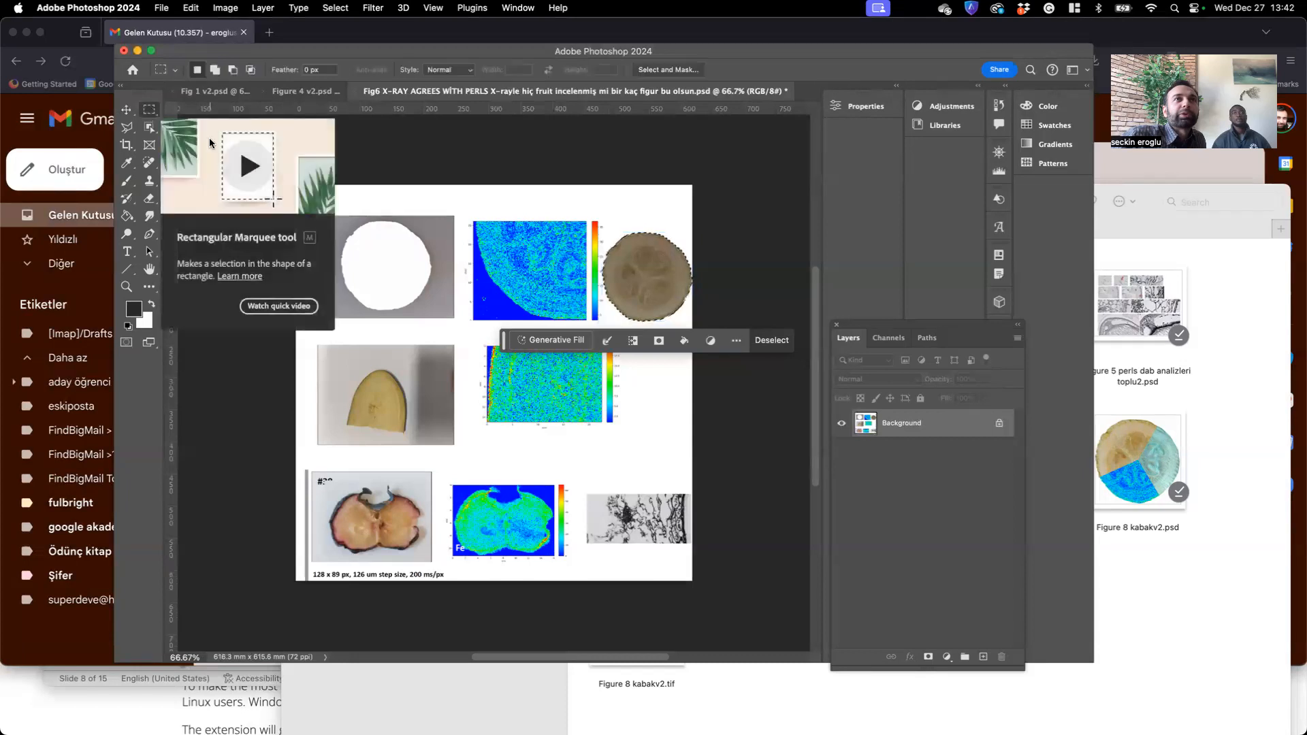
left_click(530, 379)
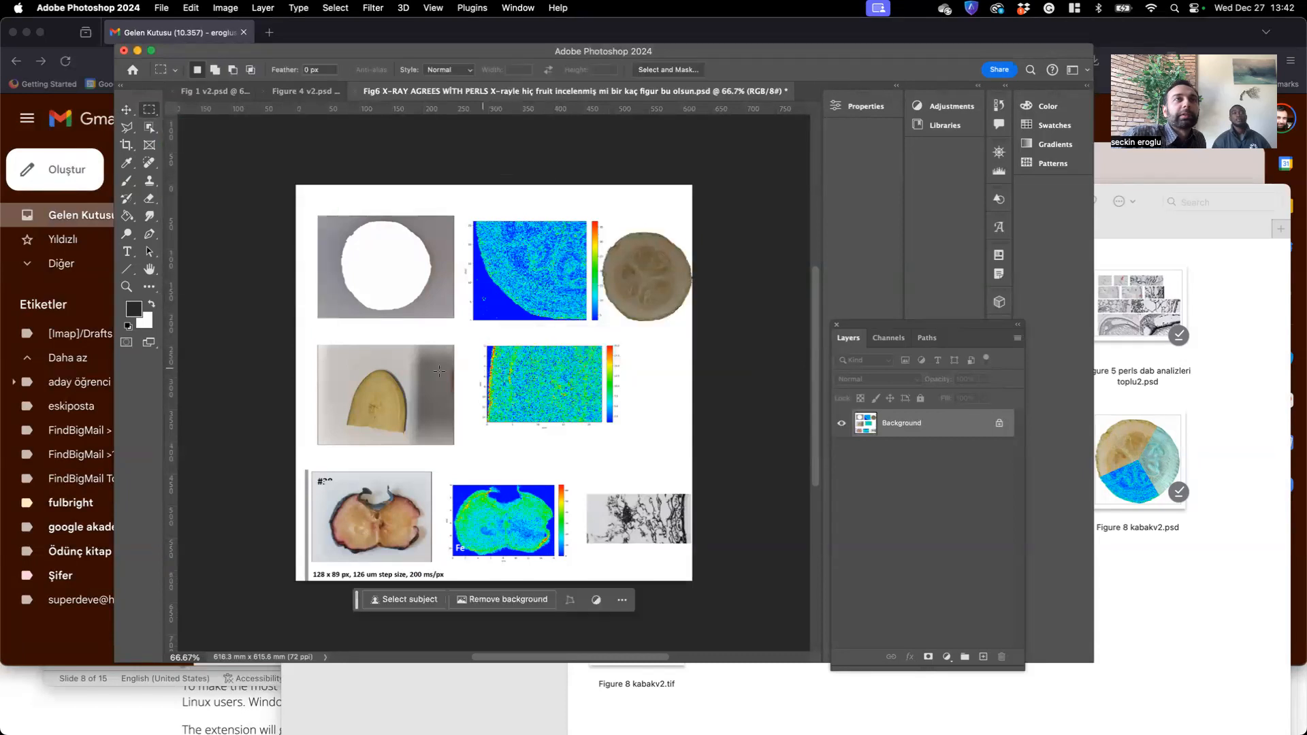
- Try moving the deselected slice on the flattened image, and undo back to its original place in the top photo
left_click(127, 109)
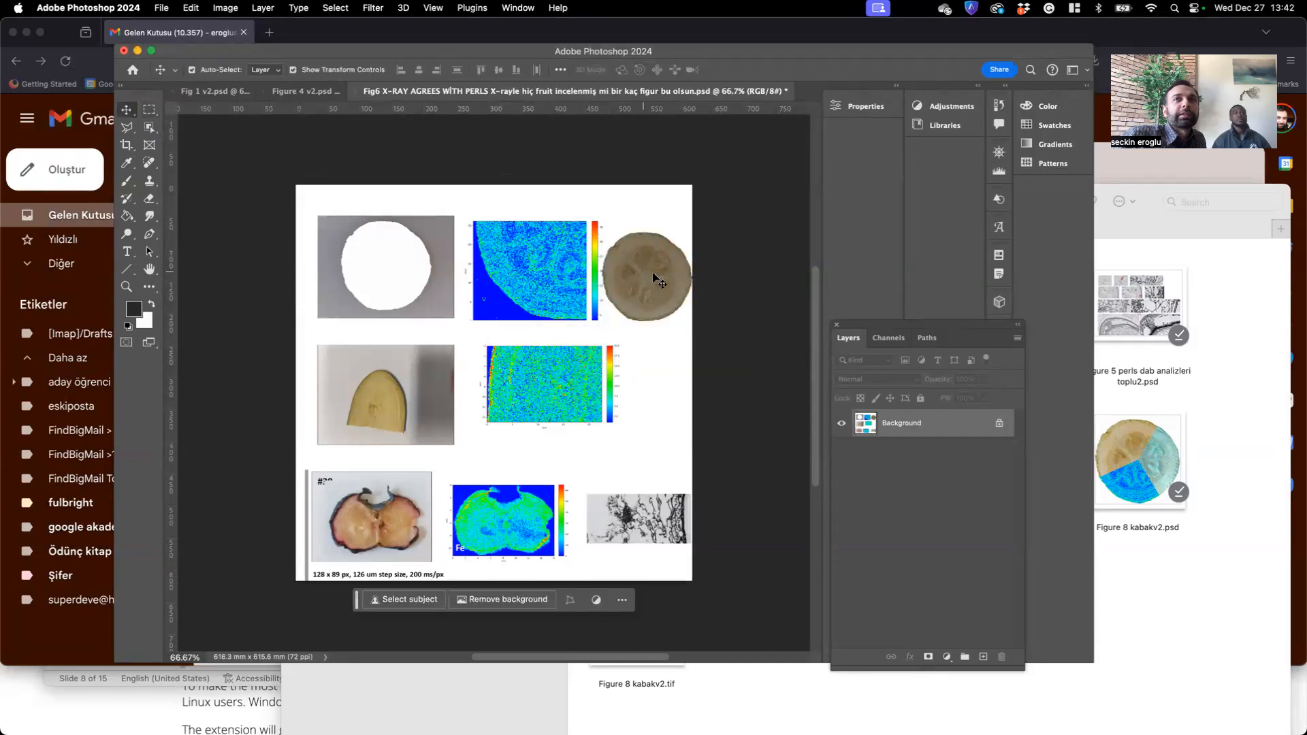
left_click_drag(659, 291, 568, 268)
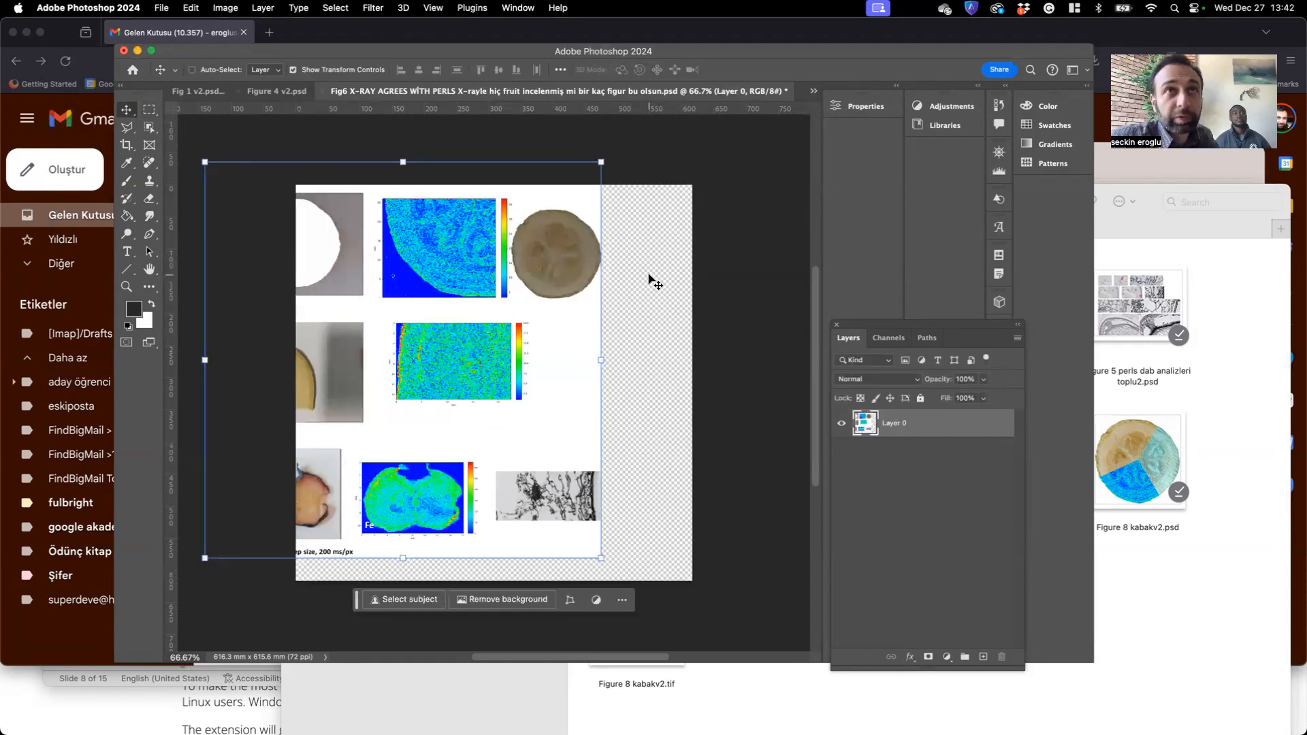
key("super+z")
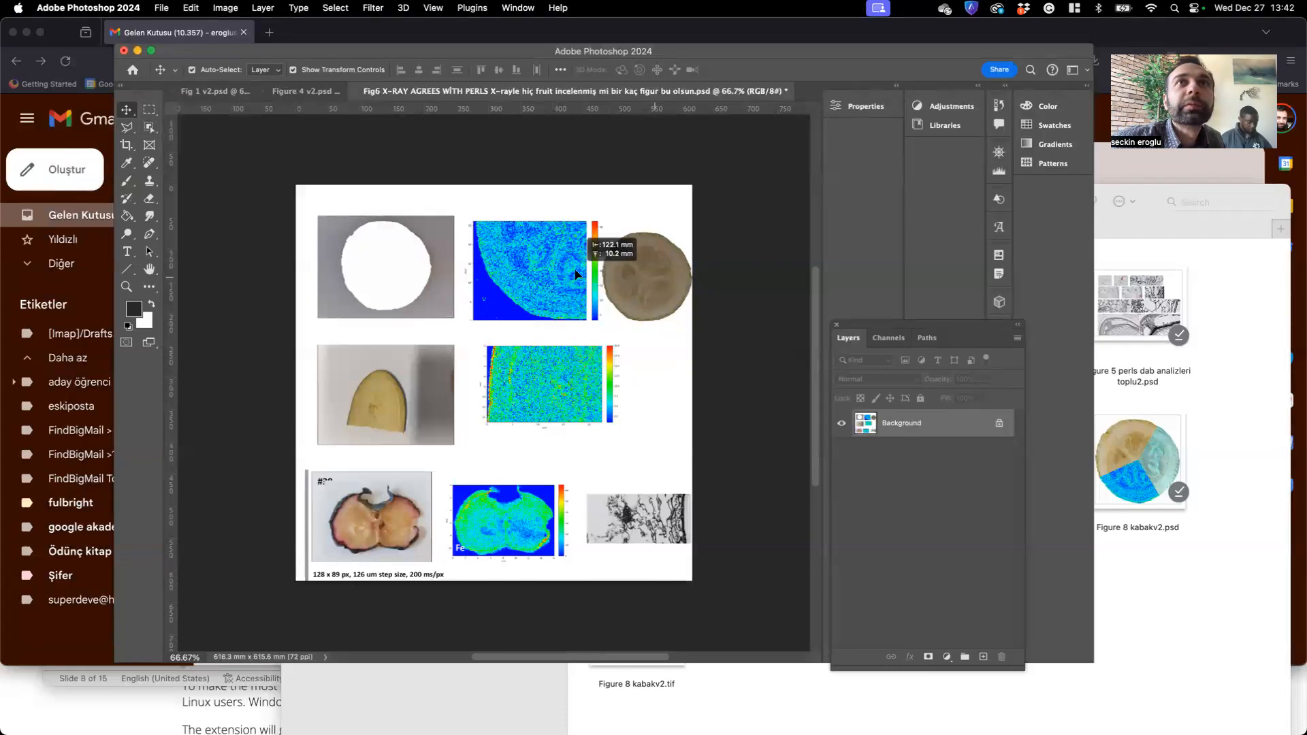
left_click_drag(575, 270, 575, 270)
key("super+z")
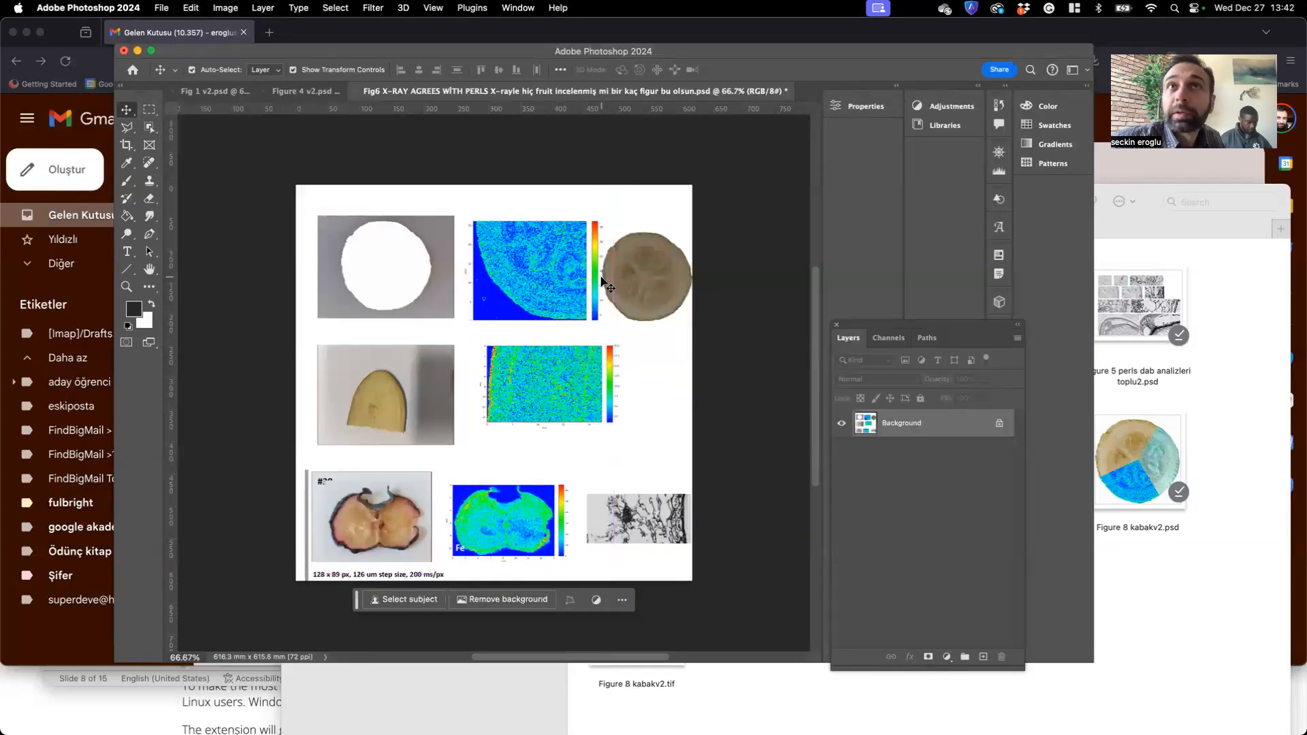
key("super+z")
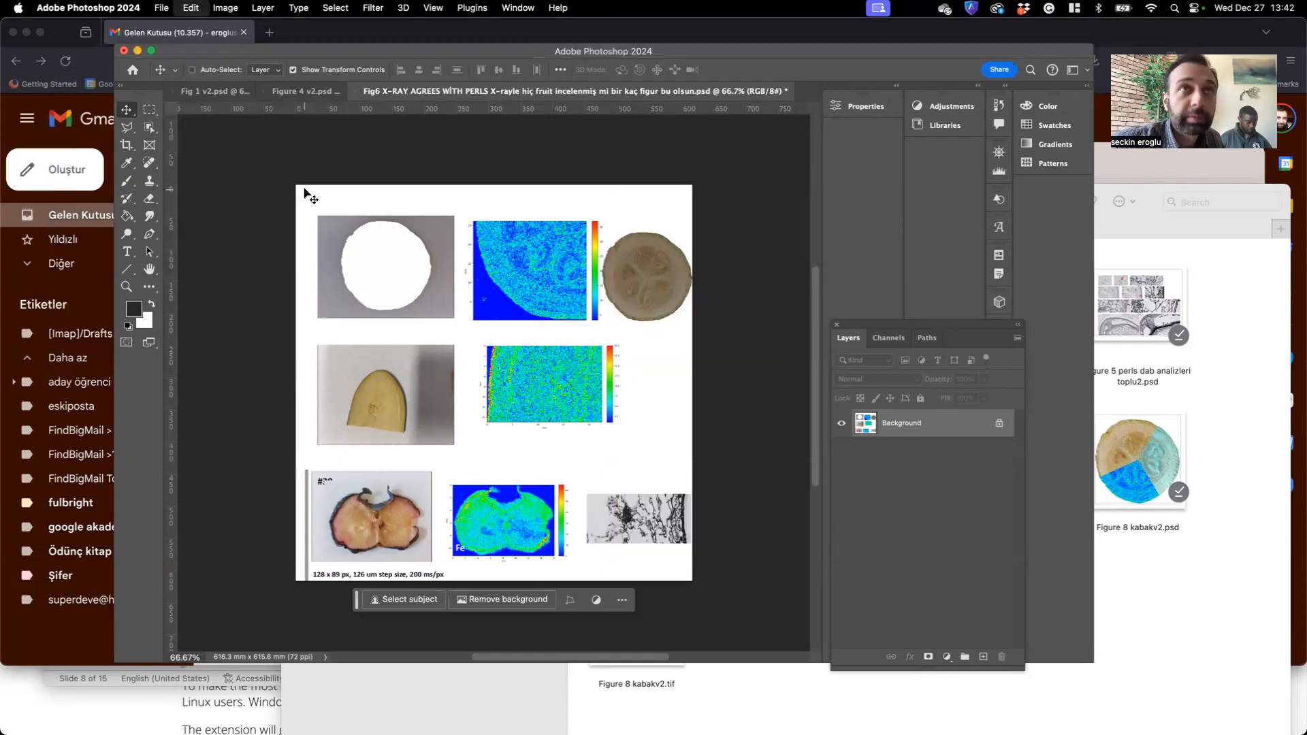
key("m")
key("super+d")
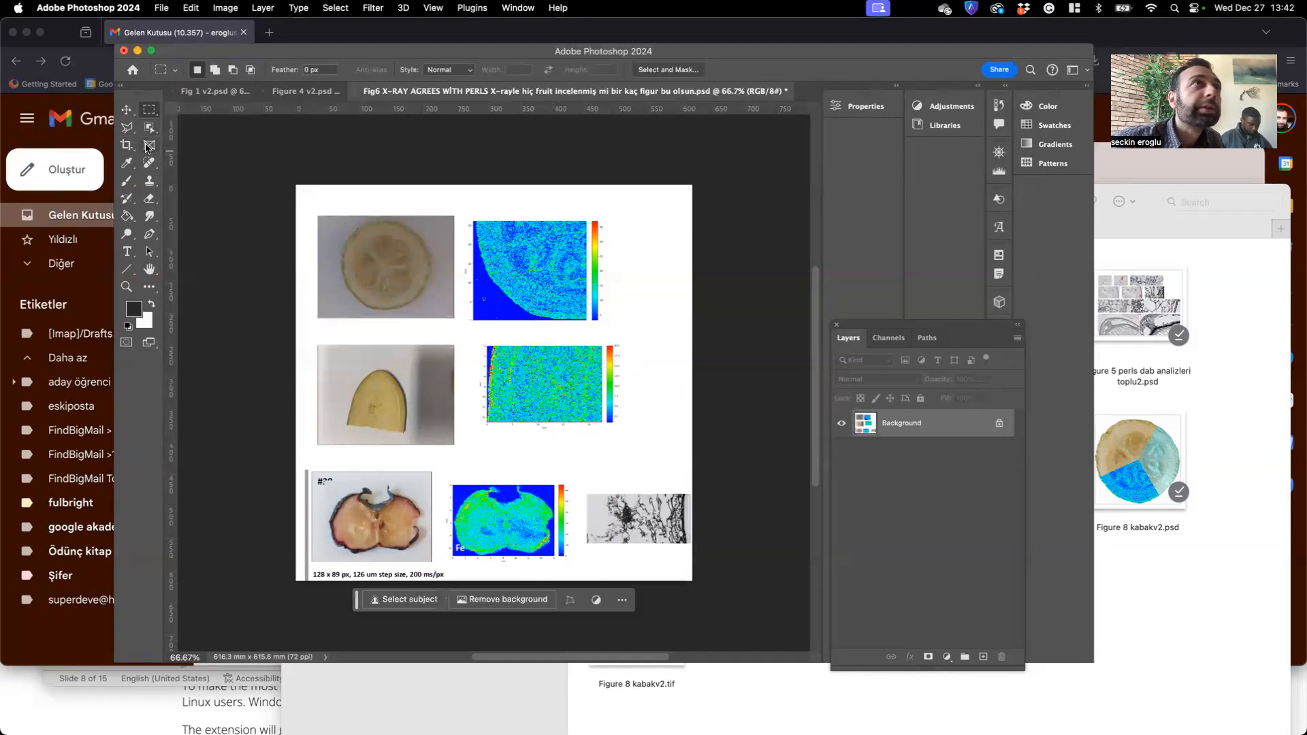
- Select the round slice in the top photo again with Object Selection and set the tool to subtract from selection
left_click(149, 128)
left_click_drag(334, 216, 446, 316)
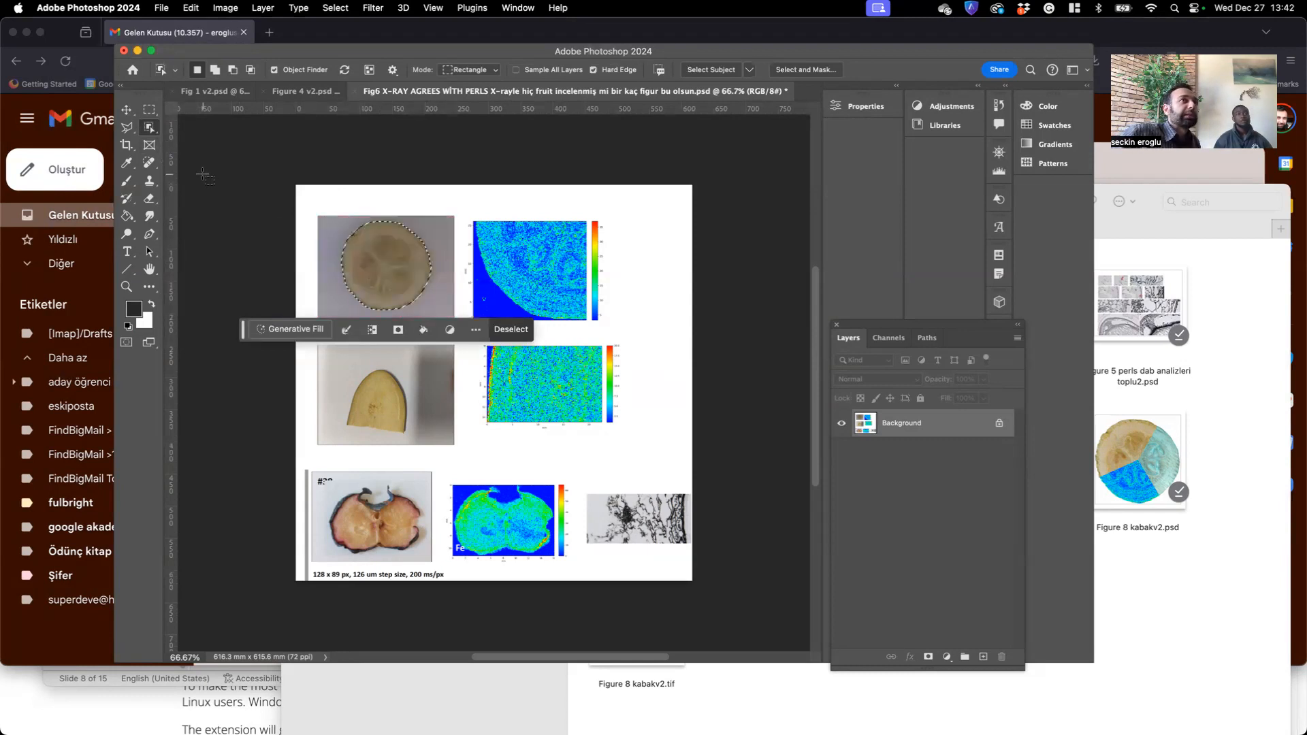
left_click(231, 71)
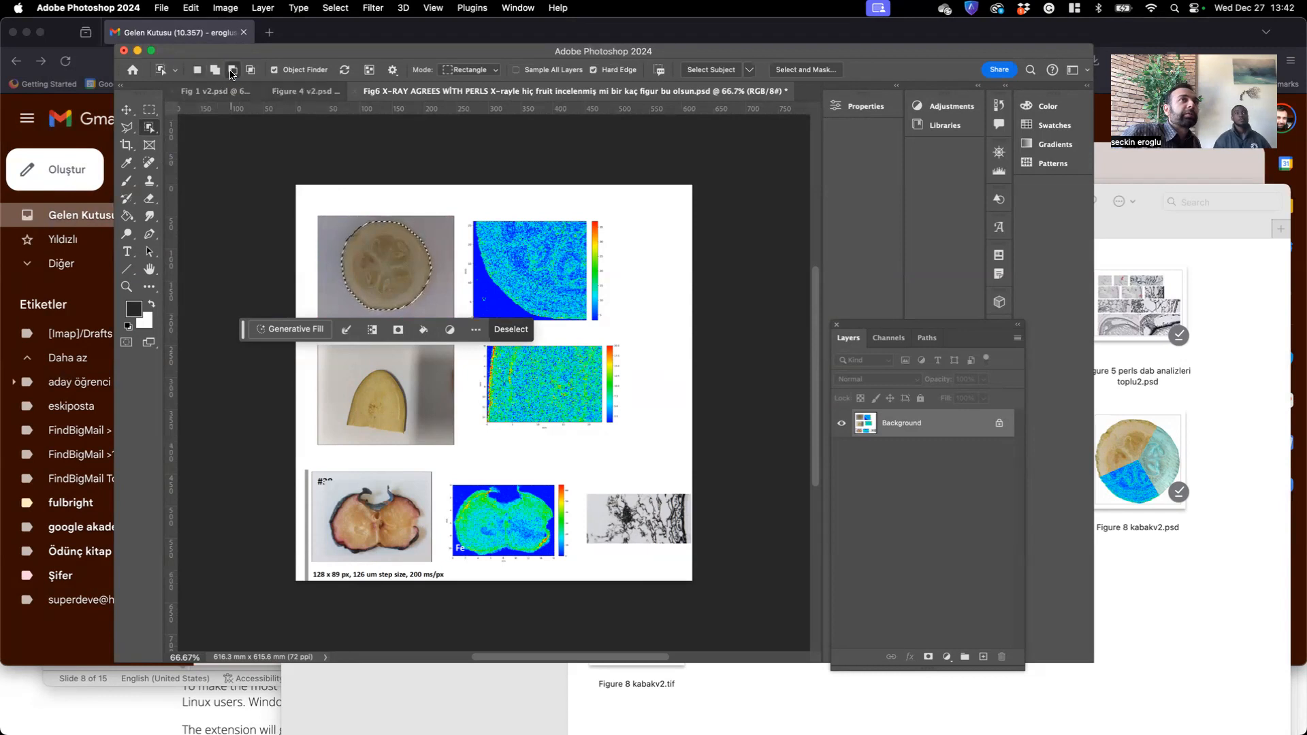
right_click(149, 129)
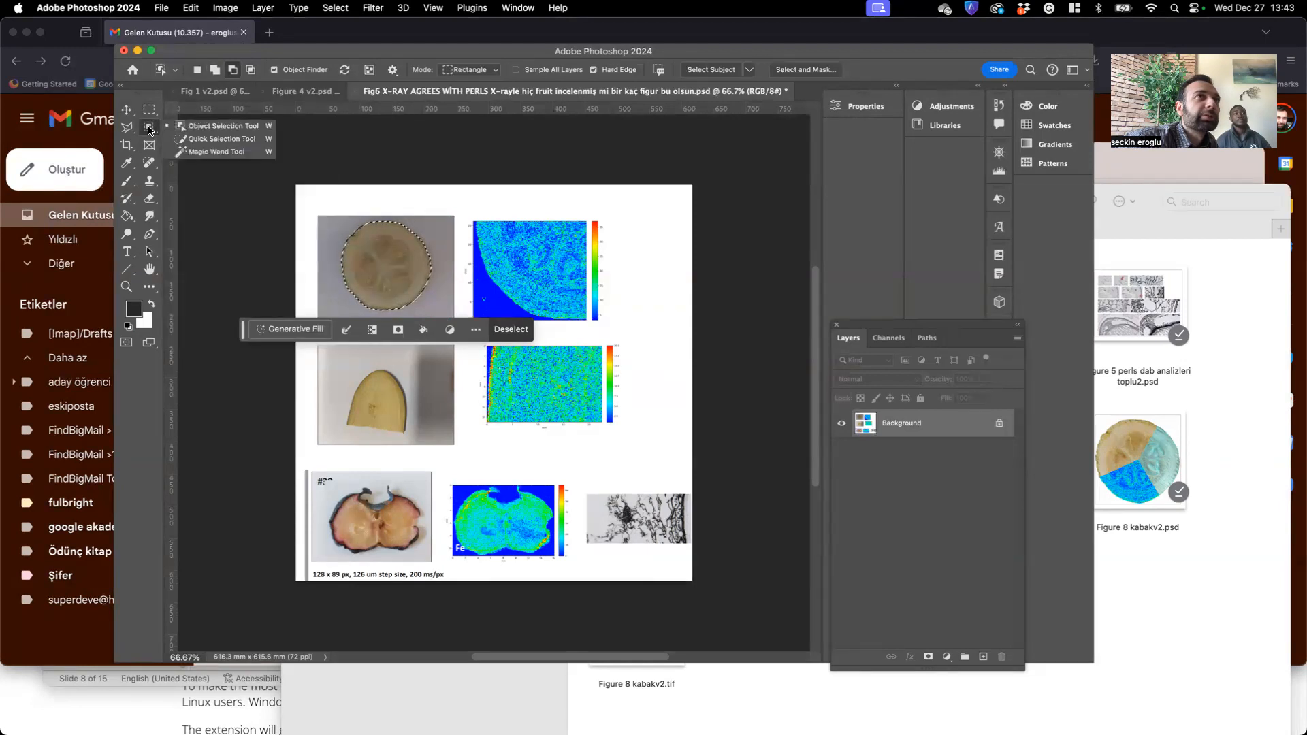
left_click(149, 129)
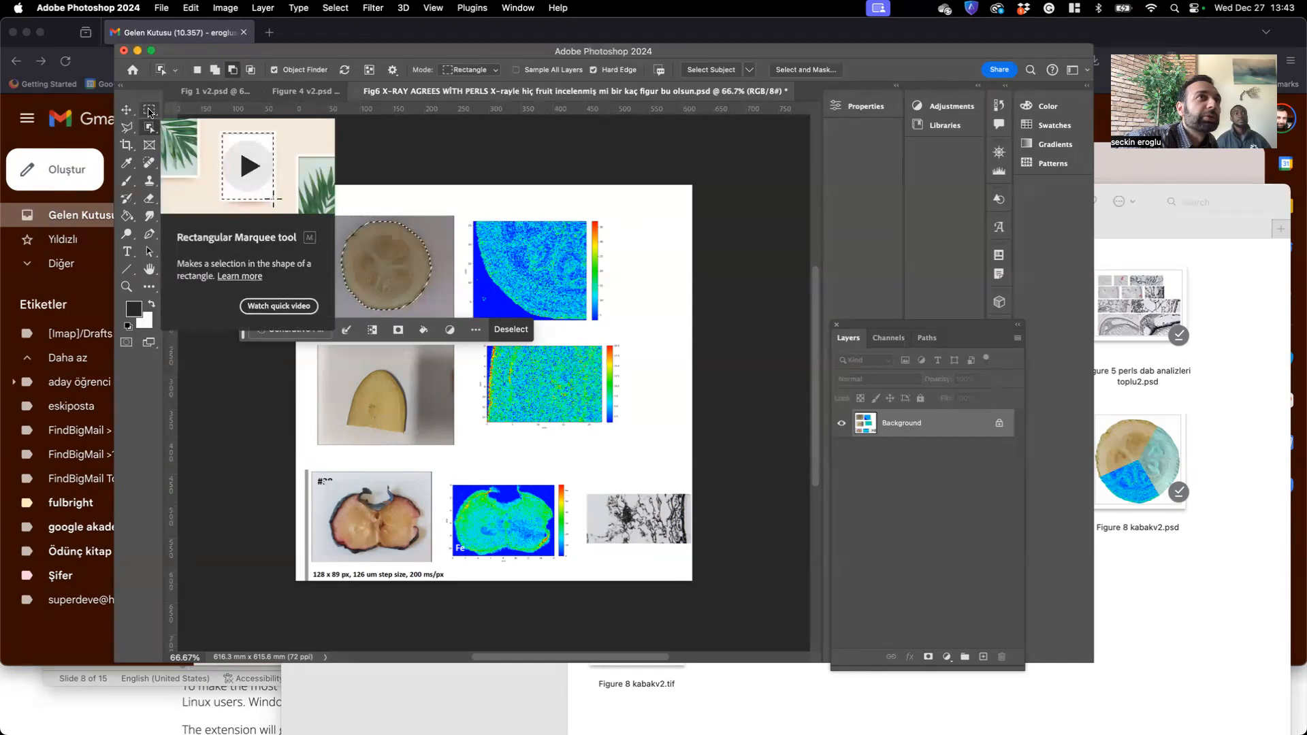
- Draw a small rectangular marquee over the slice's lower-right edge, and undo it to restore the round selection
left_click(149, 111)
left_click_drag(405, 312, 431, 280)
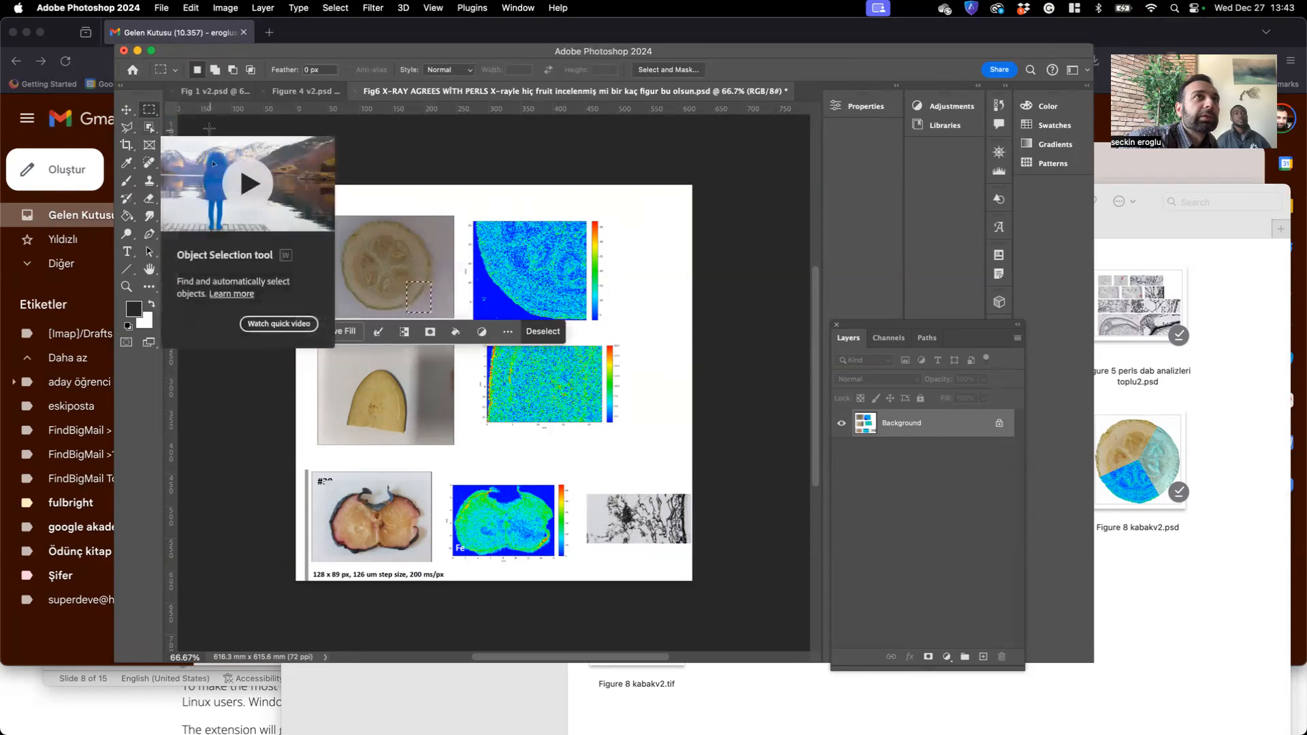
key("super+d")
key("super+shift+d")
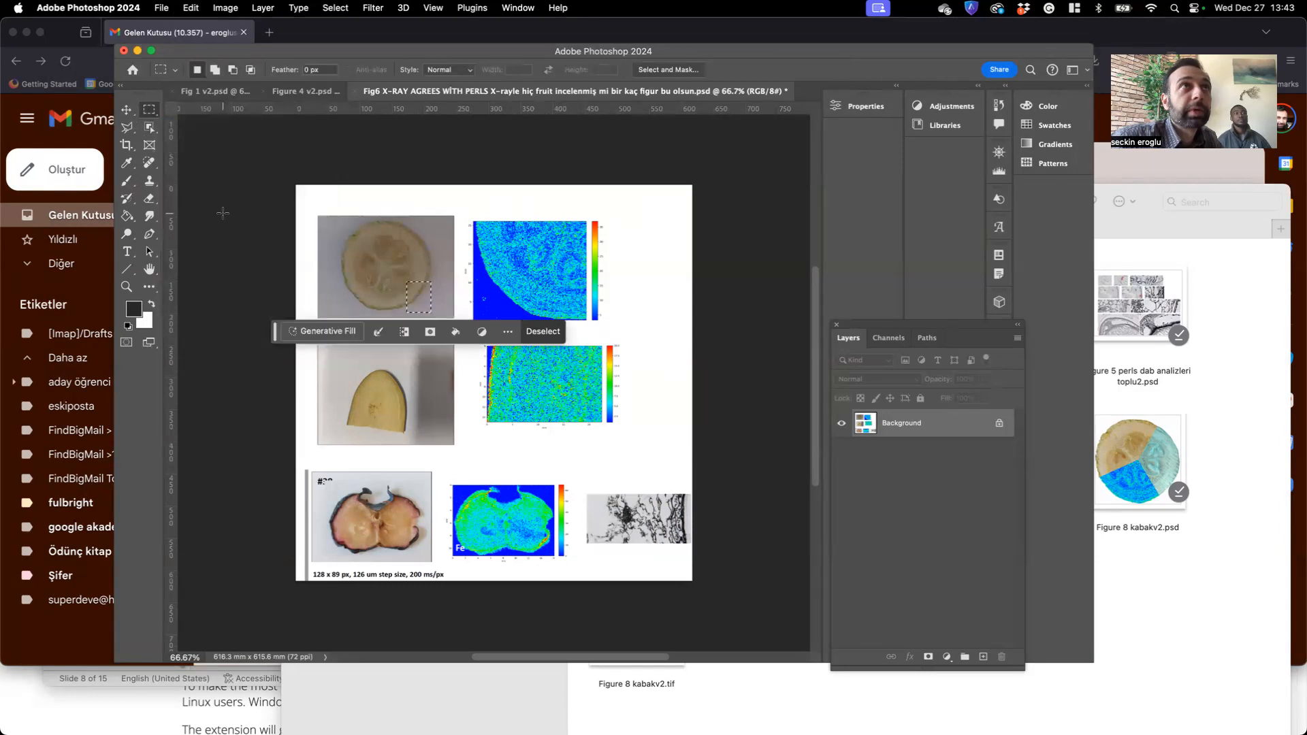
key("super+z")
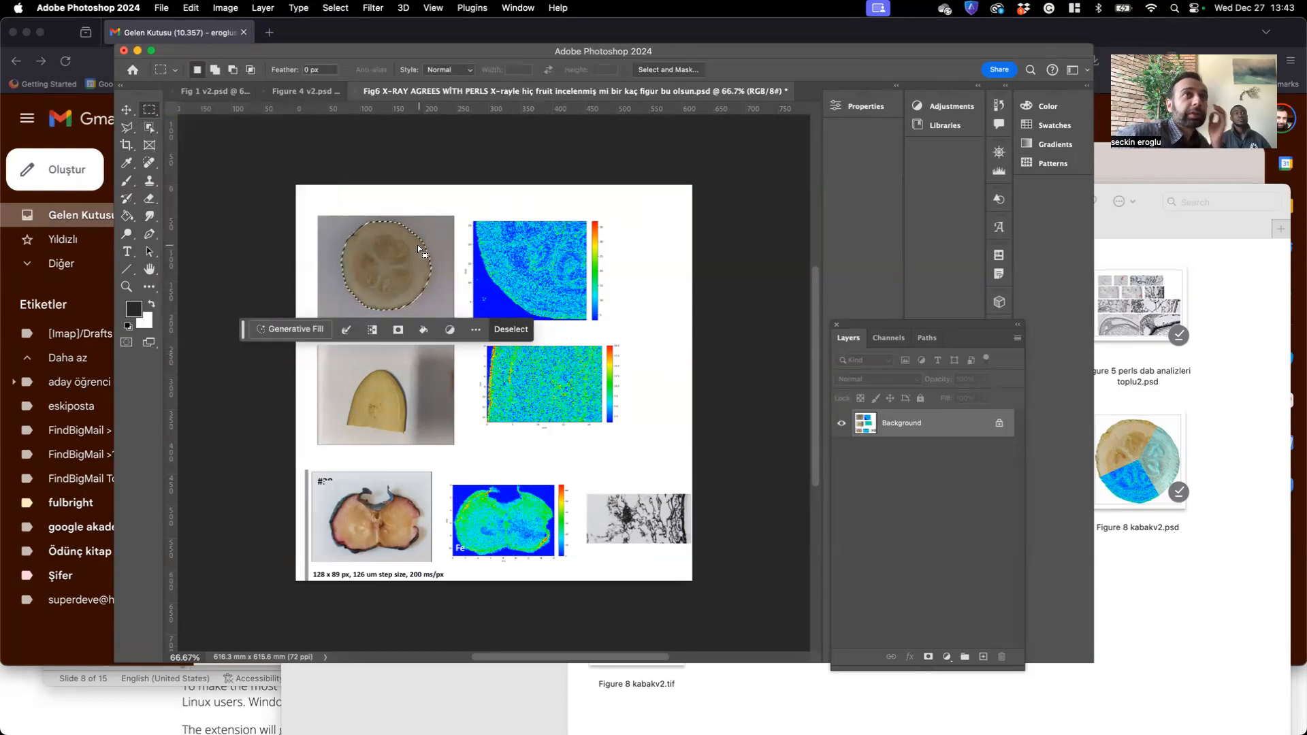
- Try subtracting a rectangular marquee from the slice's lower-right edge, try the Move tool on the slice, and deselect it
left_click(231, 70)
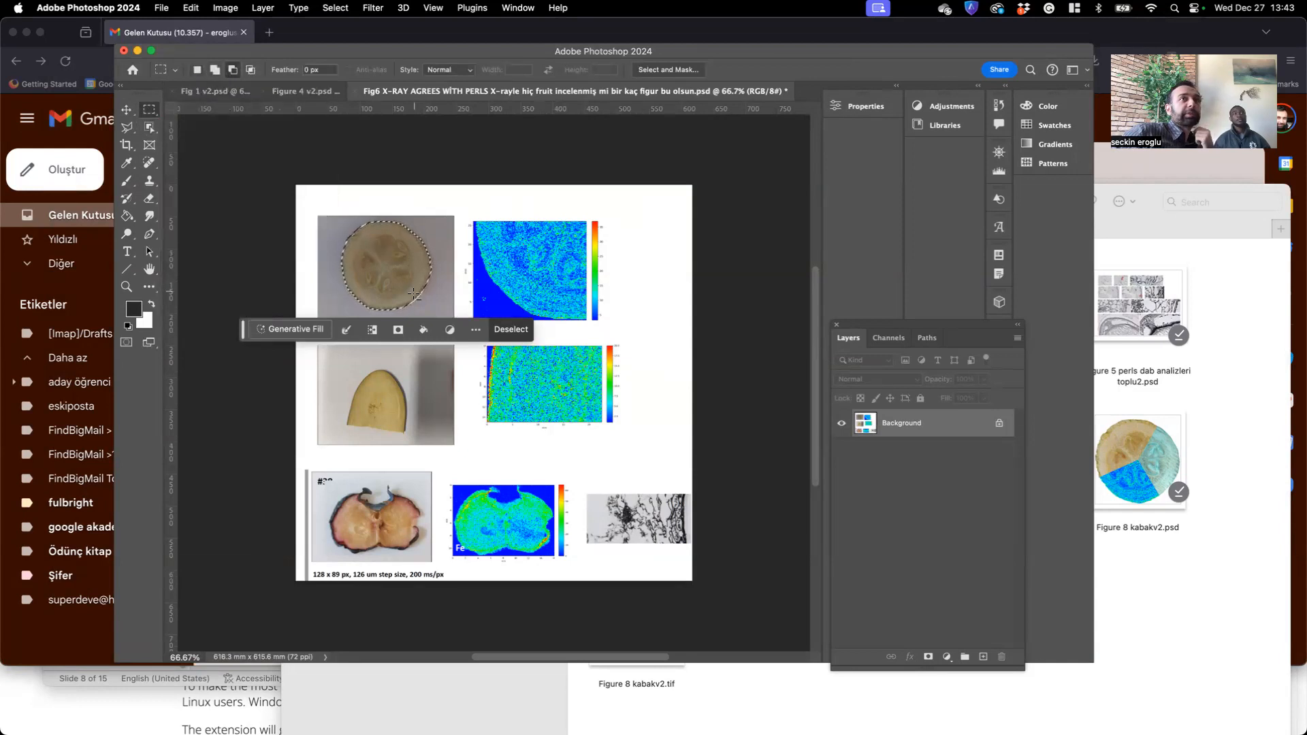
left_click_drag(419, 311, 441, 266)
key("v")
mouse_move(351, 252)
left_mouse_down()
mouse_move(611, 274)
mouse_move(364, 243)
left_mouse_up()
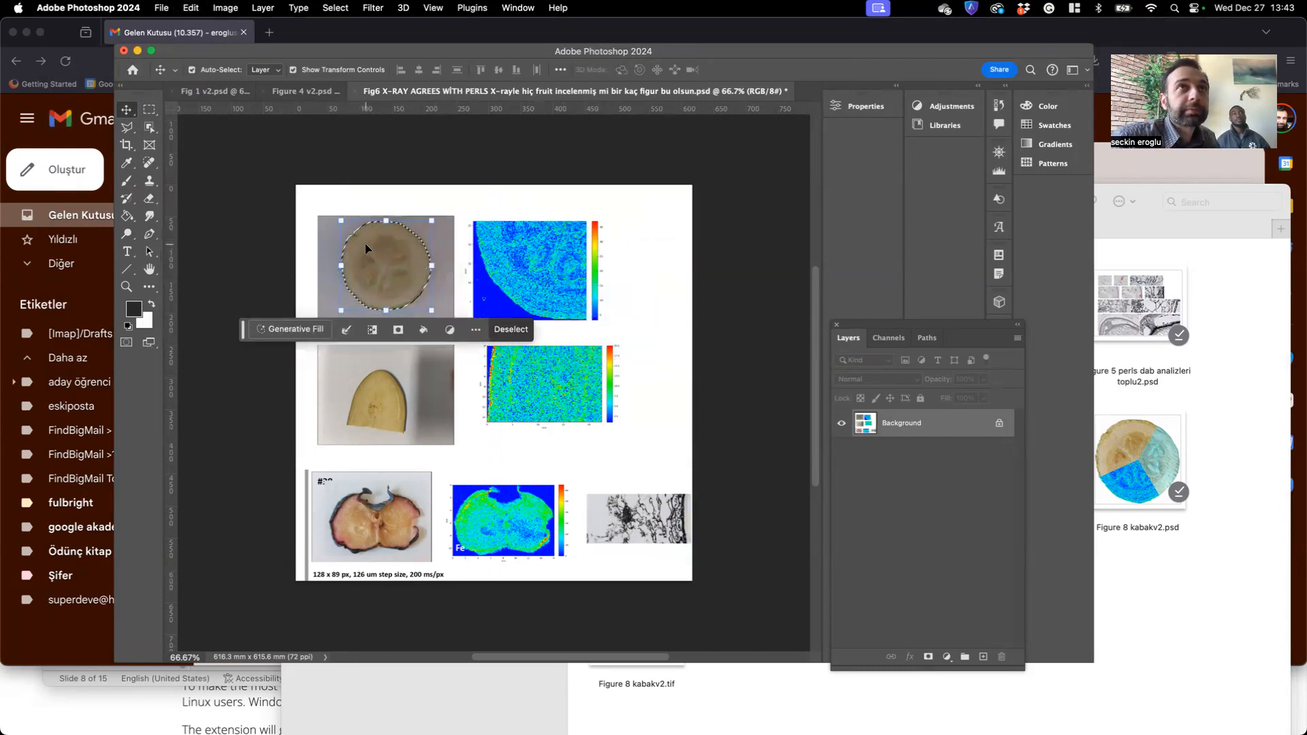
left_click(149, 109)
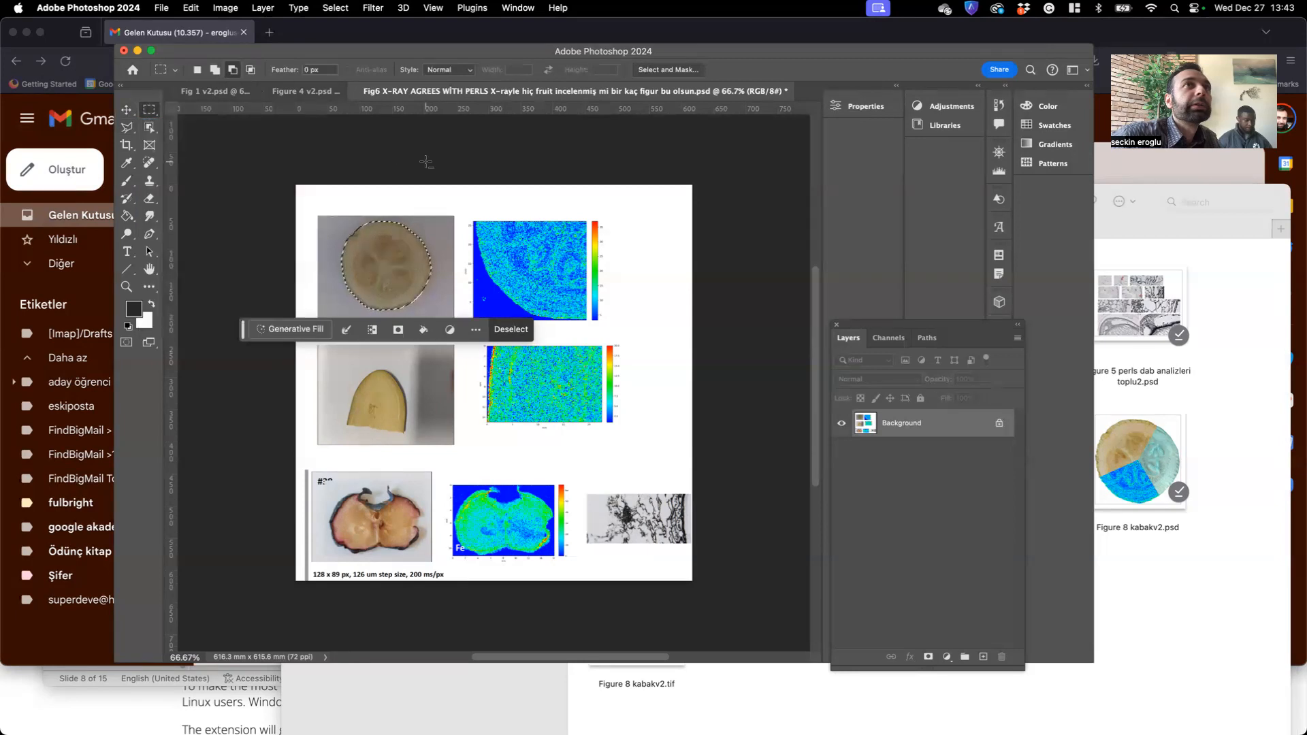
left_click(377, 151)
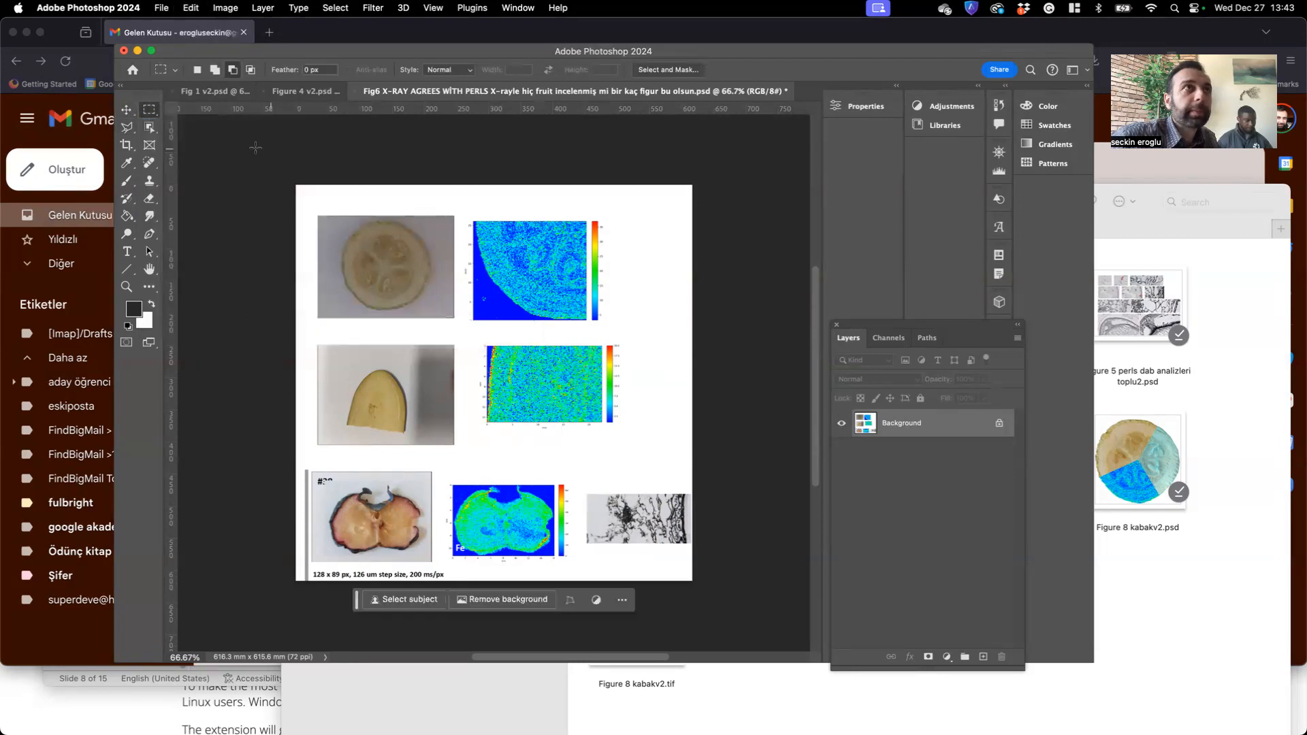
- Go through the lasso and marquee tool variants and choose the Magnetic Lasso Tool
left_click(125, 130)
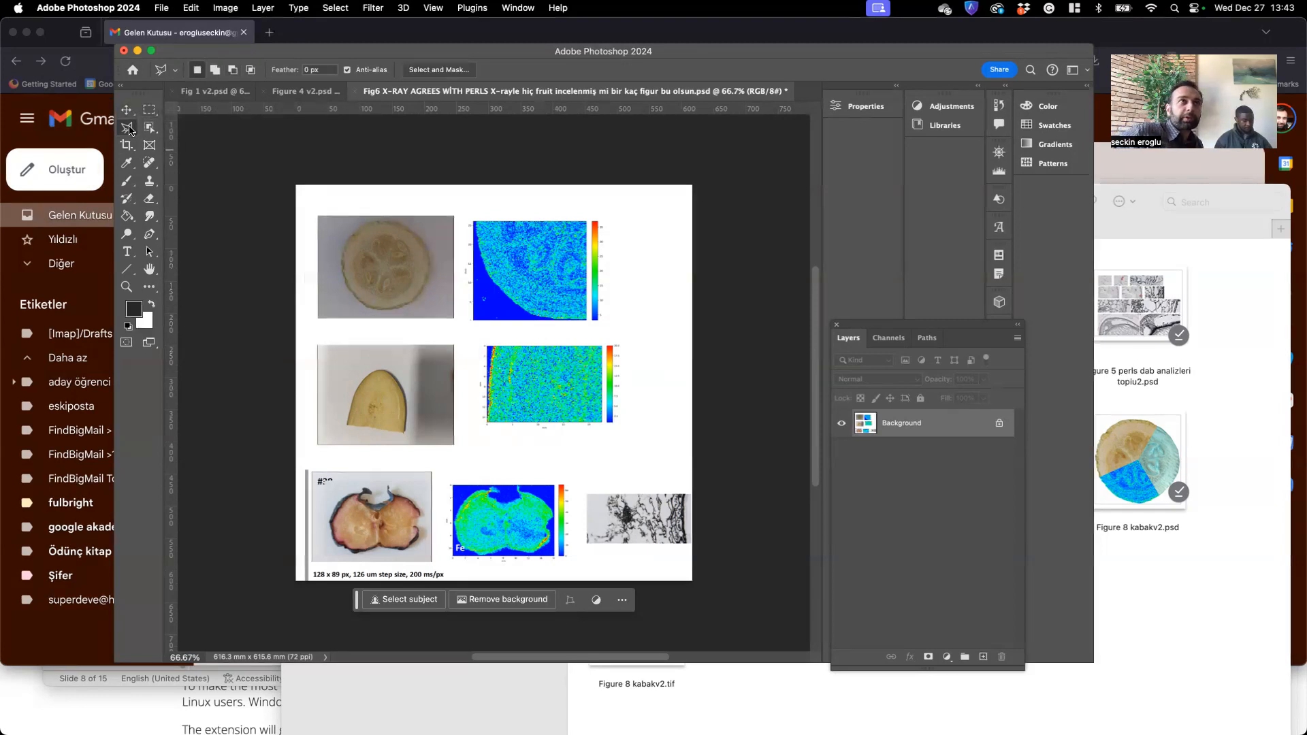
left_click(129, 129)
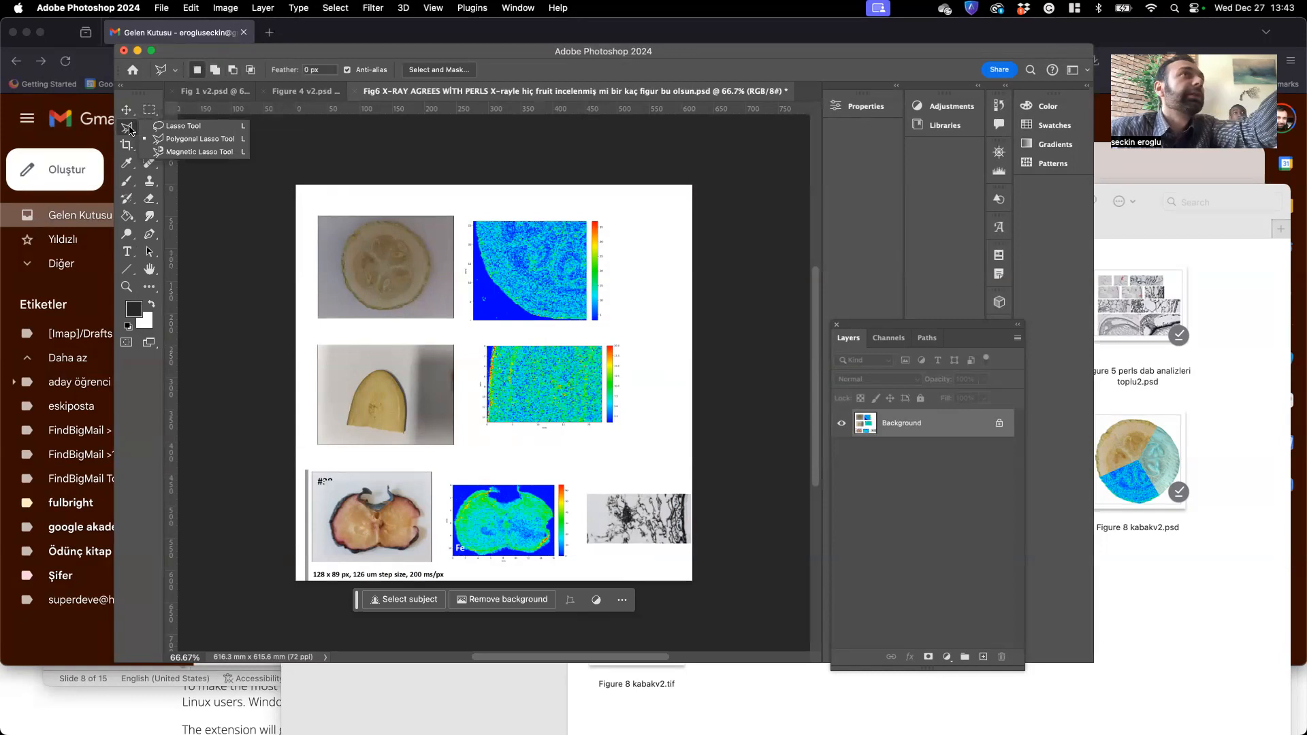
left_click(149, 111)
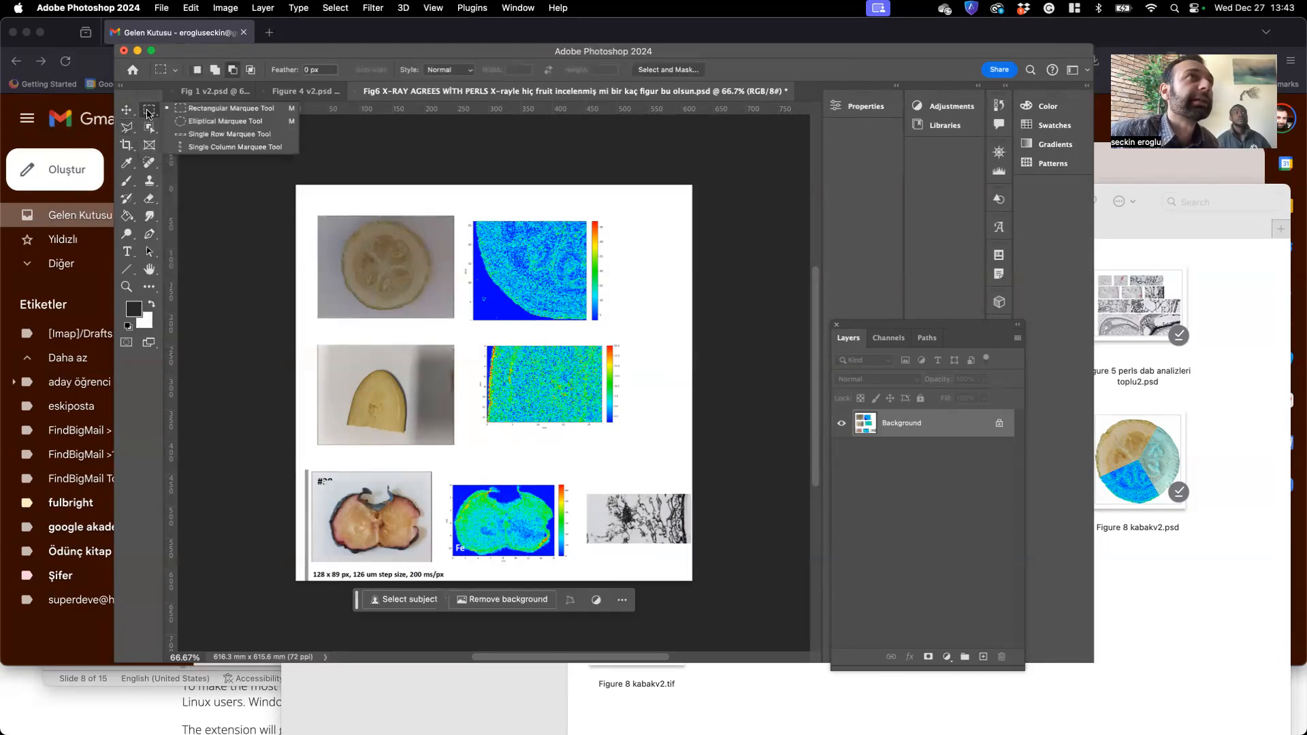
left_click(147, 113)
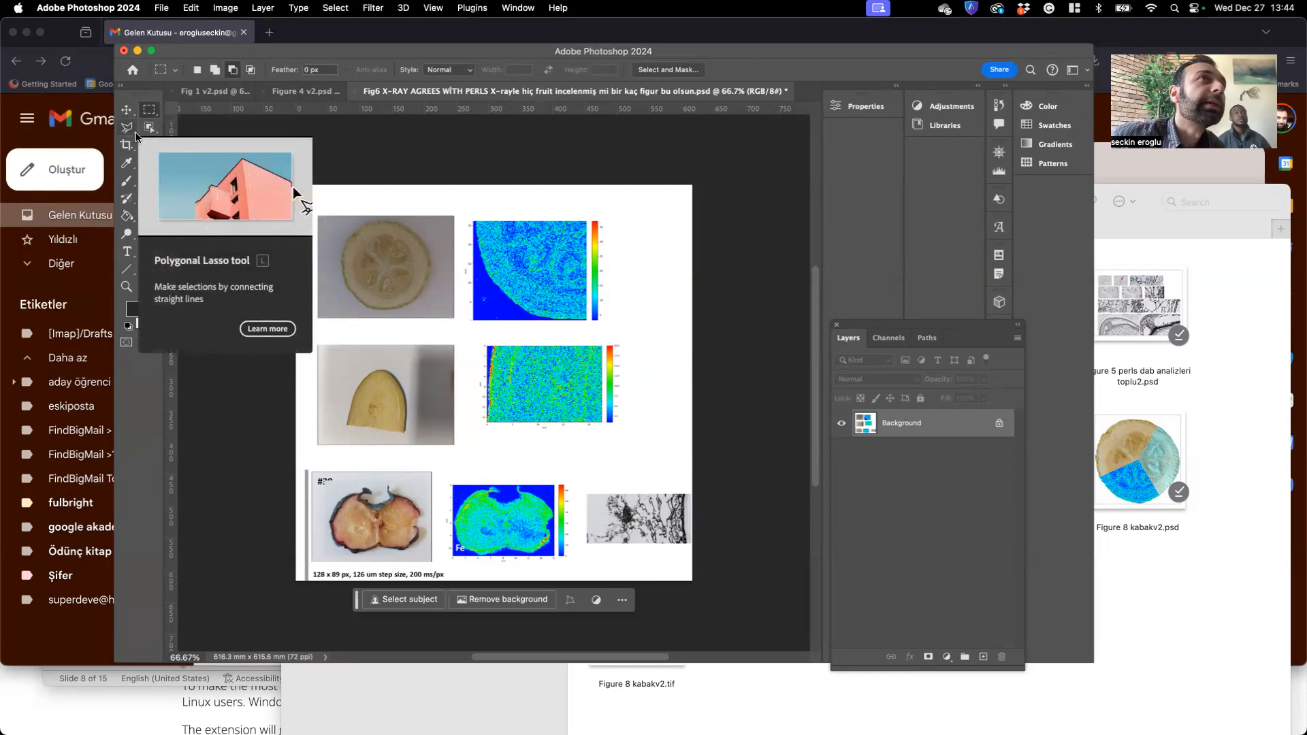
left_click(135, 134)
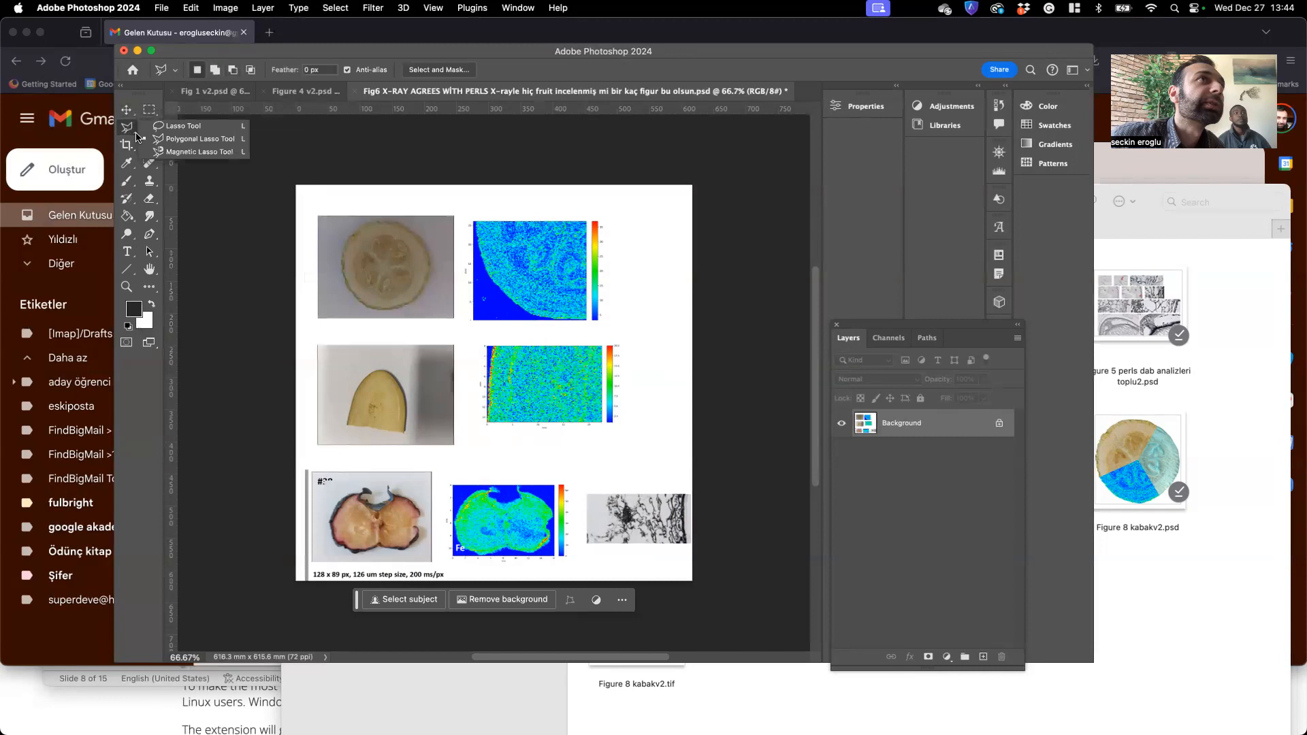
left_click(180, 152)
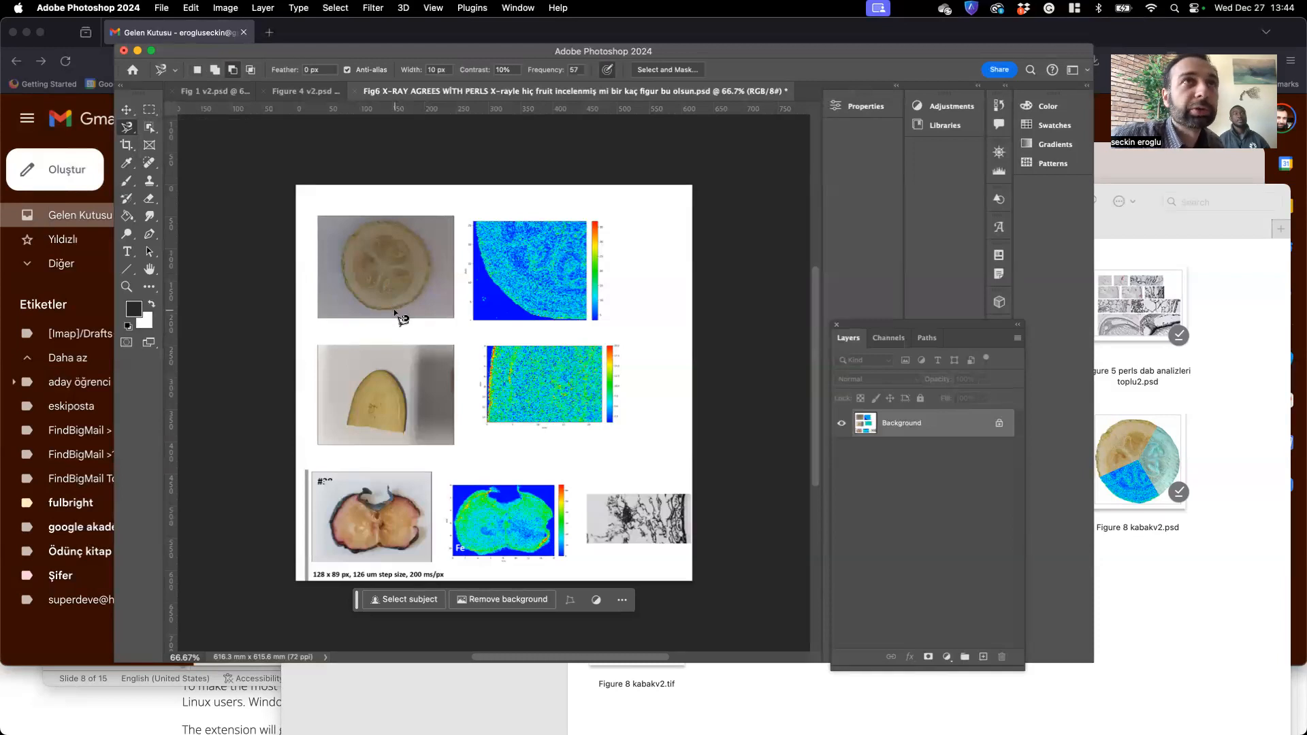
- Try tracing the round slice's lower-right edge in the top photo with the Magnetic Lasso, and cancel the outline
scroll(395, 311, "up", 2)
scroll(394, 312, "up", 8)
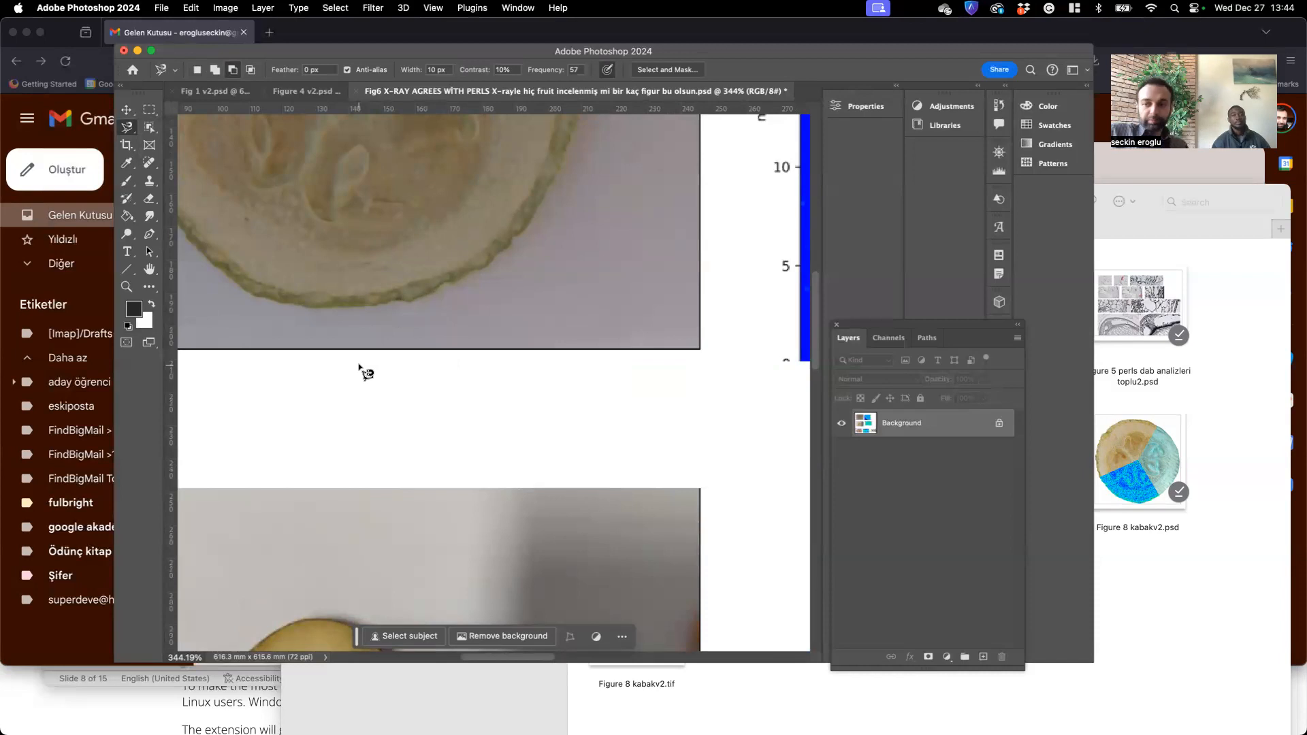
scroll(365, 372, "down", 5)
scroll(365, 372, "up", 7)
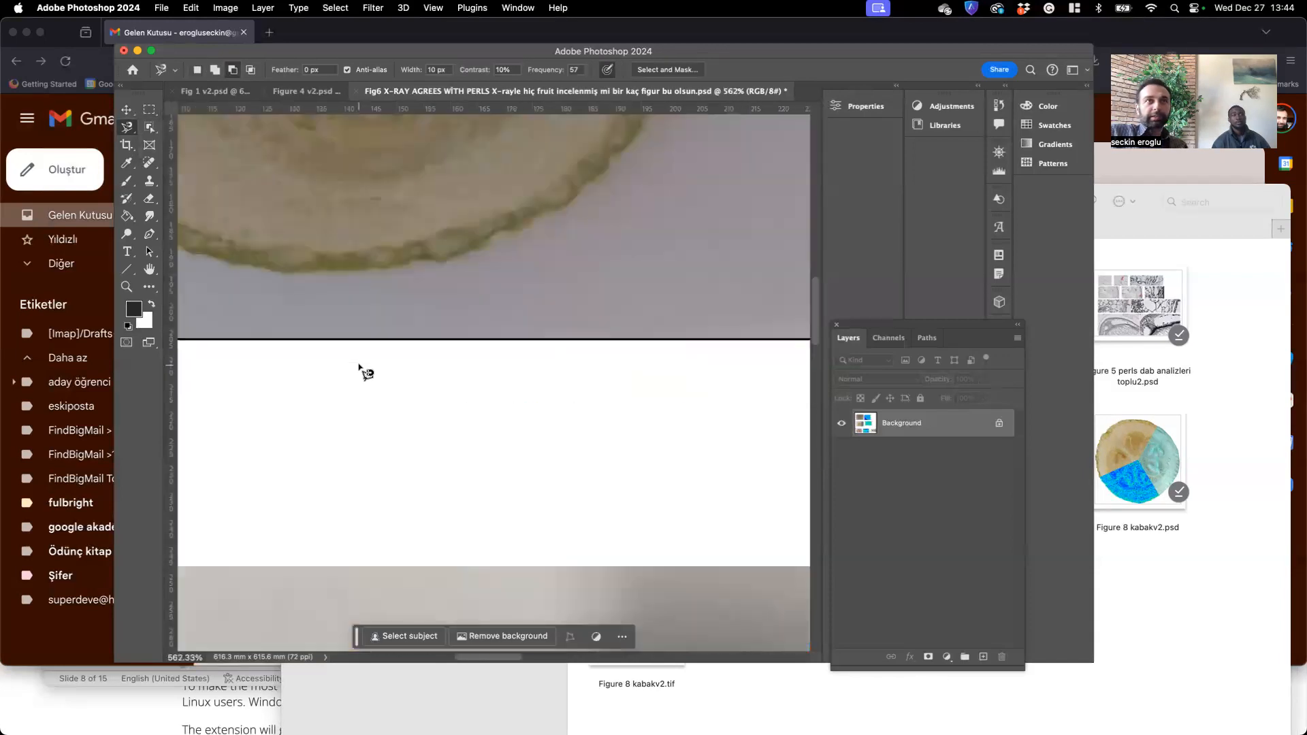
left_click(384, 268)
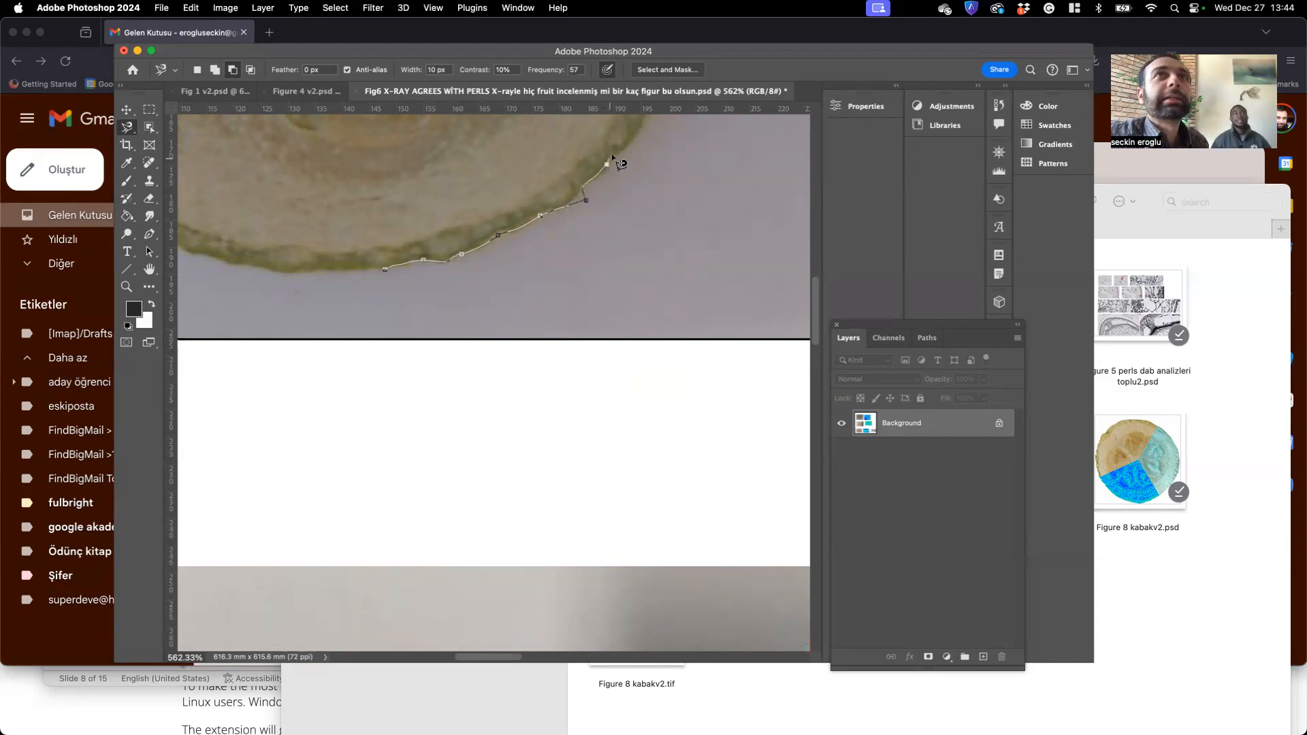
left_click(641, 129)
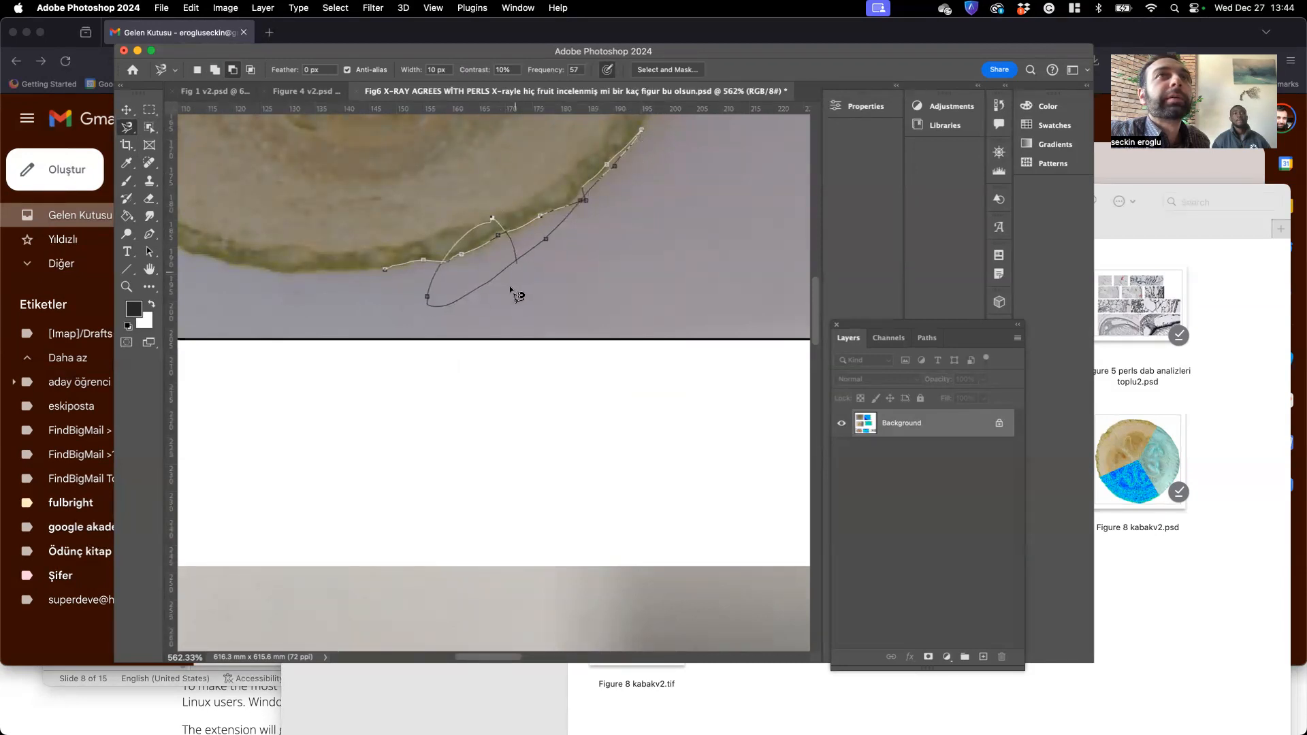
key("Escape")
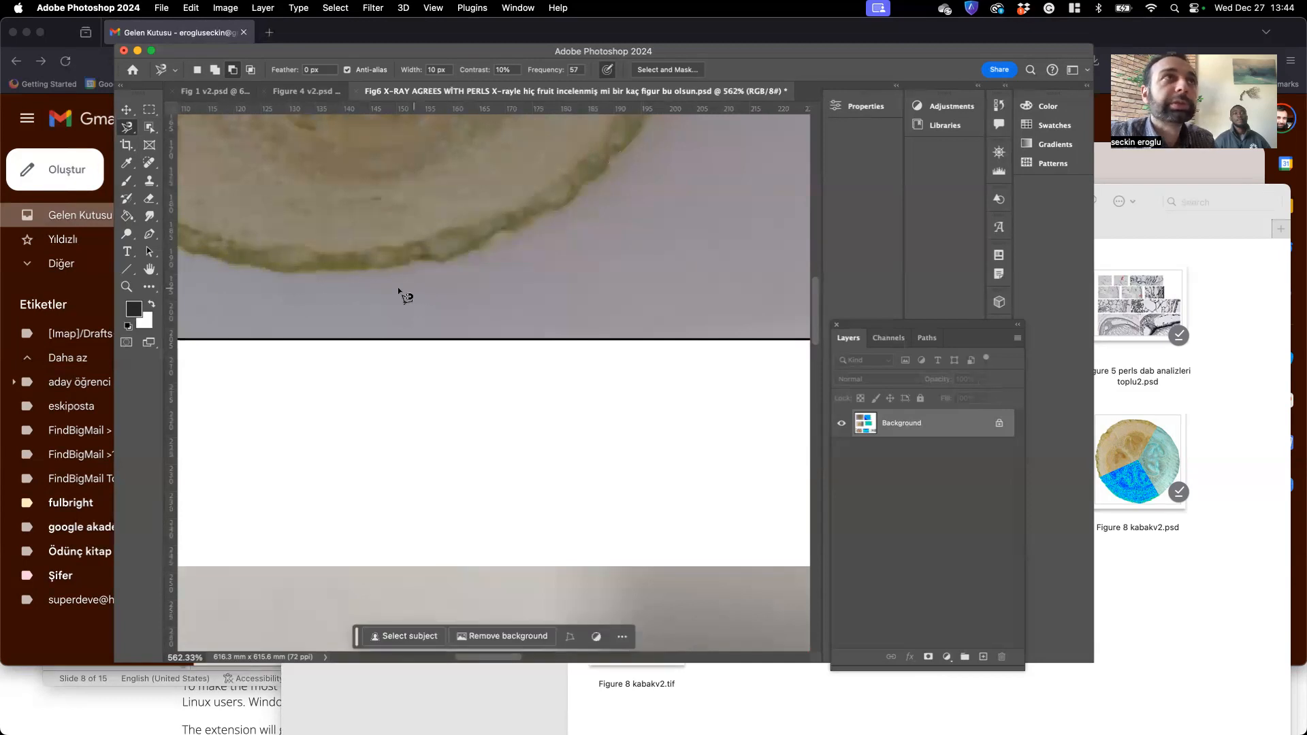
- Draw a horizontal arrow about 35 mm long in the lower-left corner of the top photo with the Line Tool
scroll(441, 431, "down", 5)
scroll(435, 426, "down", 8)
scroll(437, 428, "up", 8)
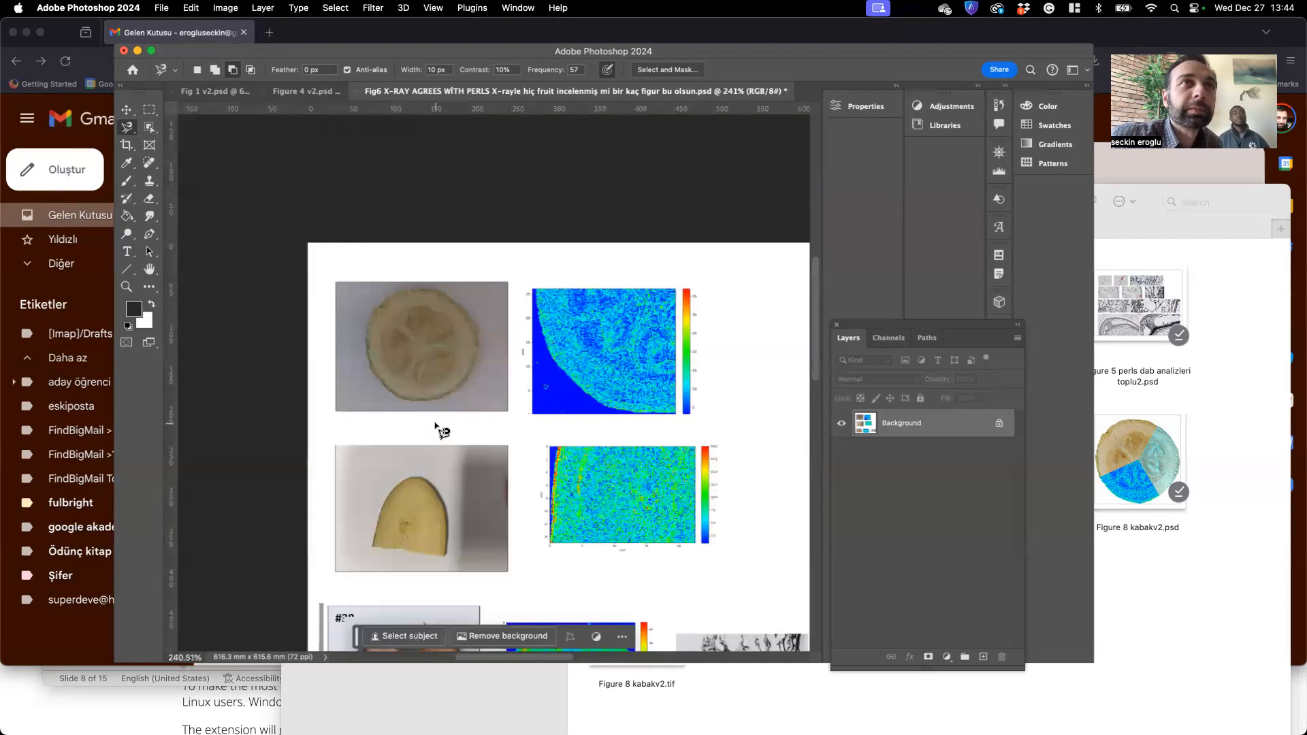
scroll(437, 427, "down", 3)
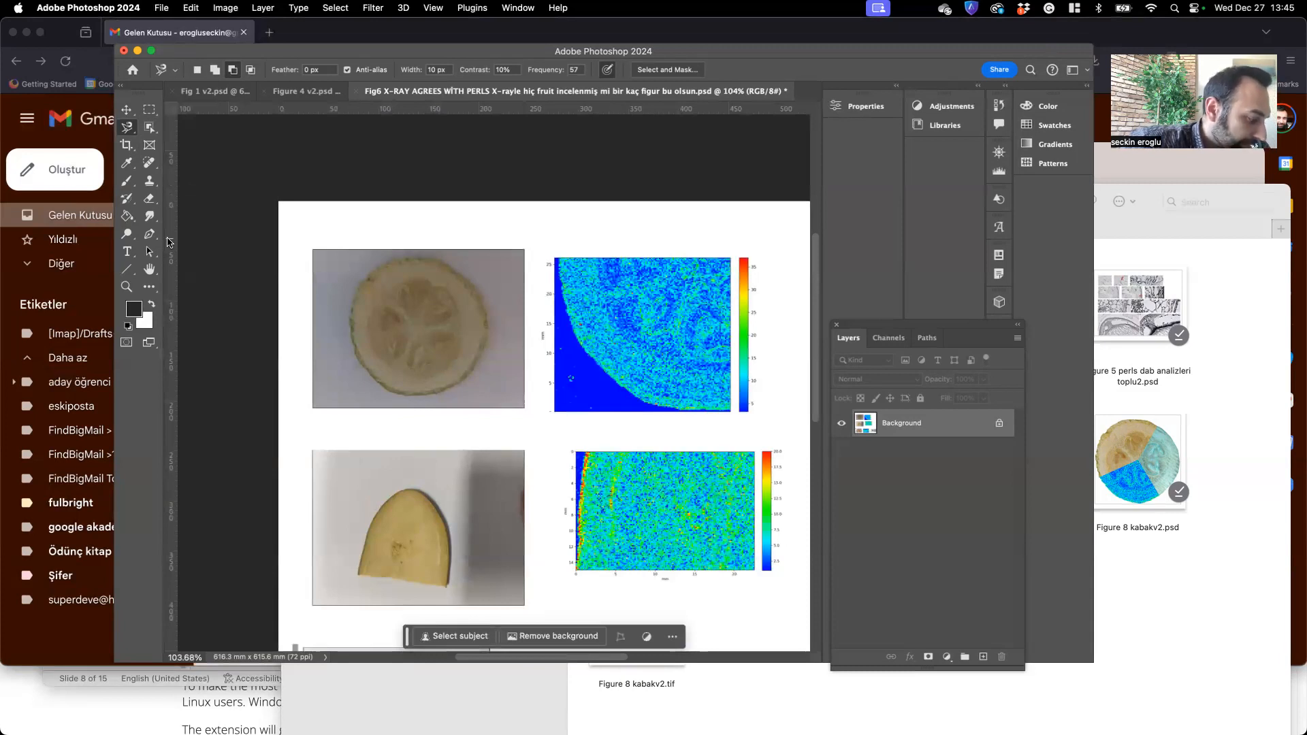
left_click(125, 270)
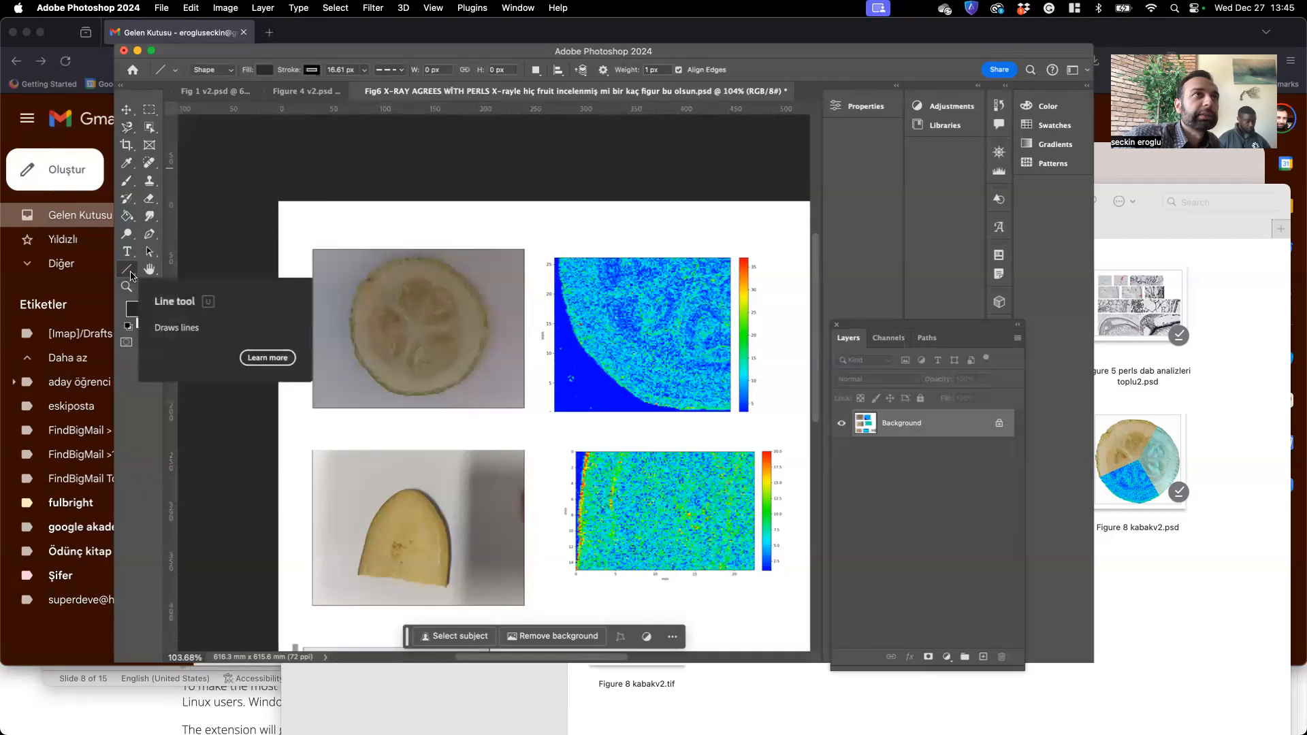
left_click(131, 276)
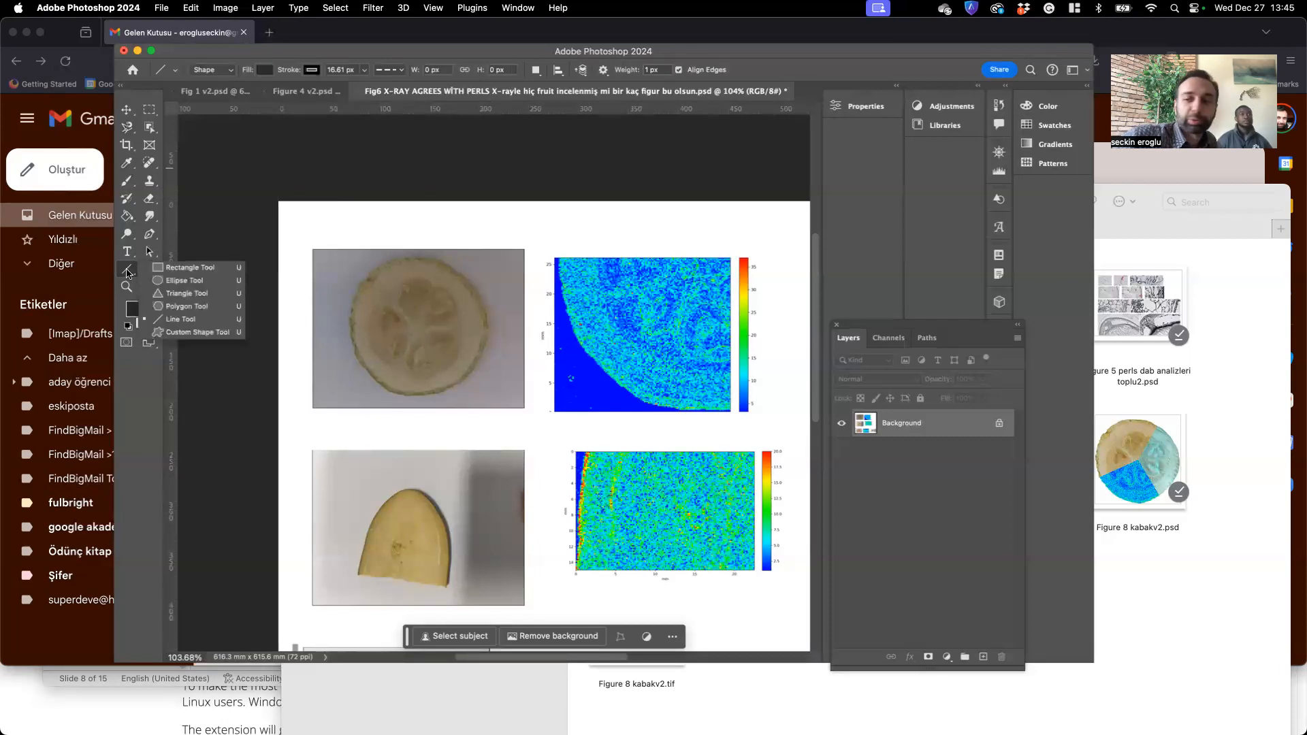
left_click(200, 323)
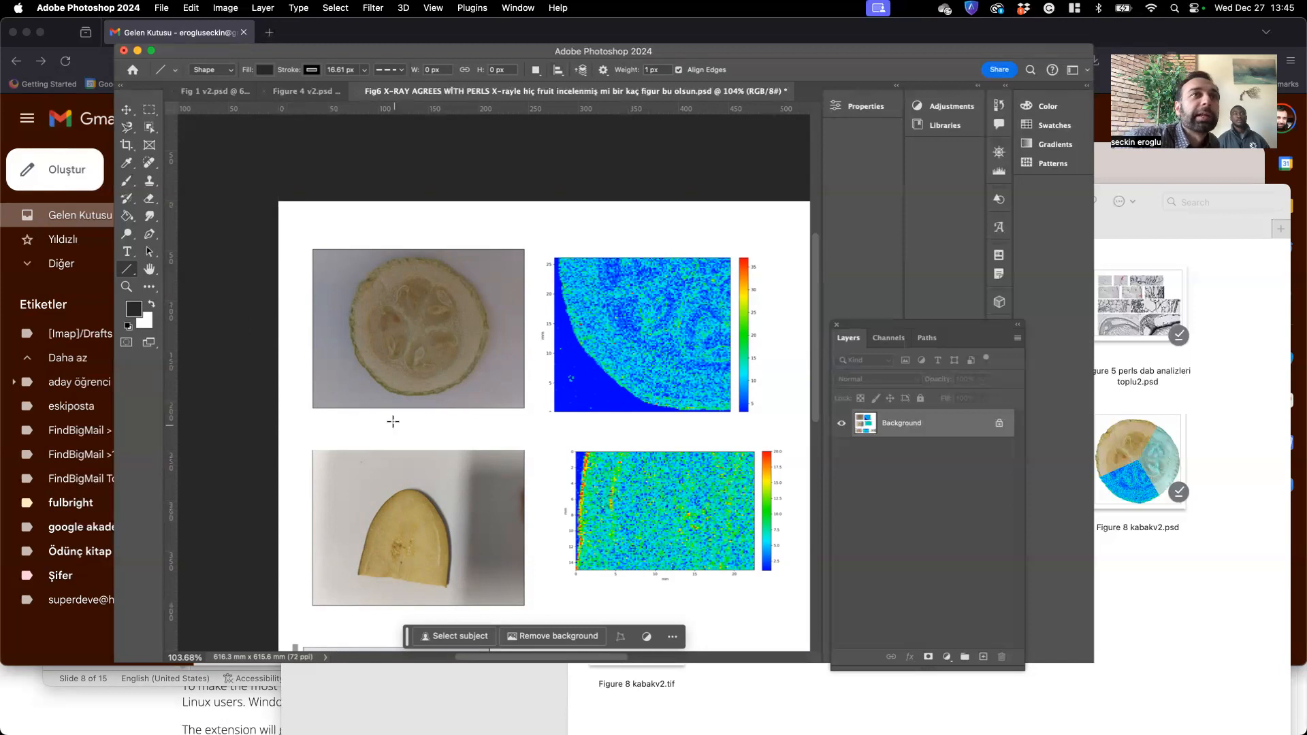
left_click_drag(317, 395, 356, 396)
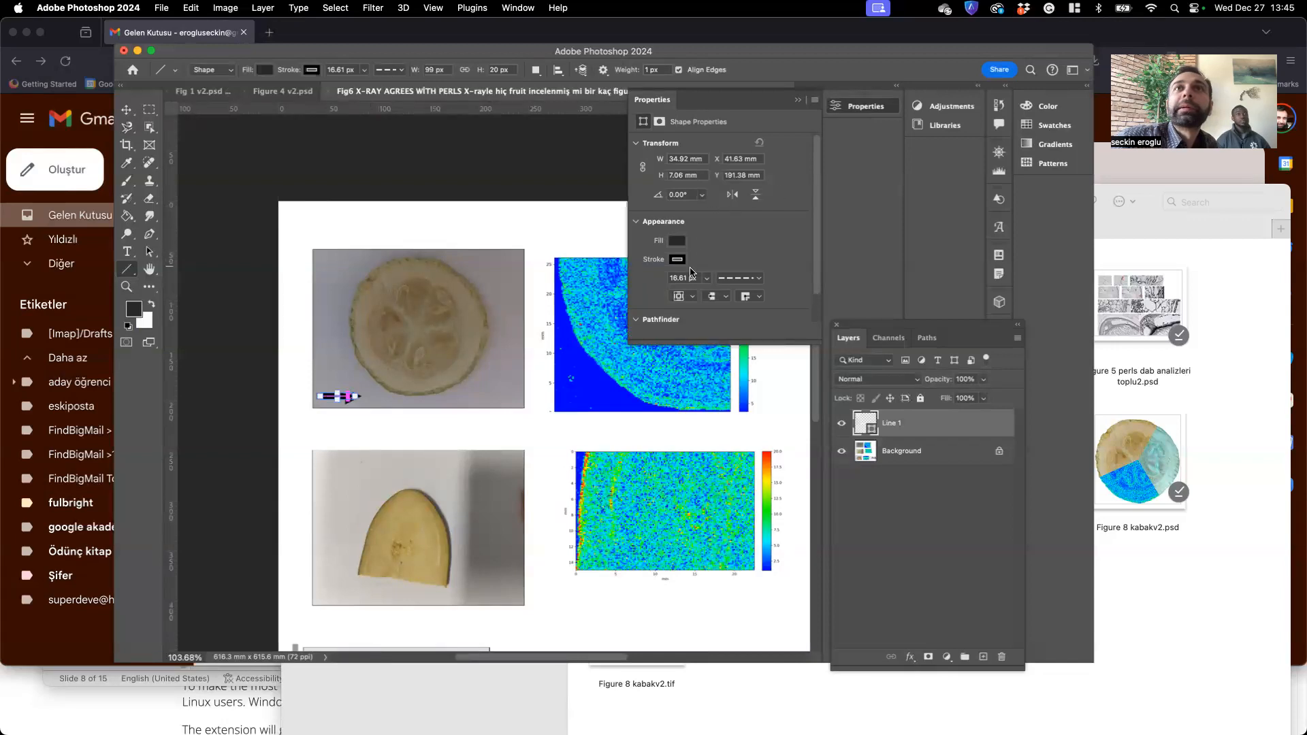
scroll(695, 305, "down", 1)
scroll(696, 305, "up", 1)
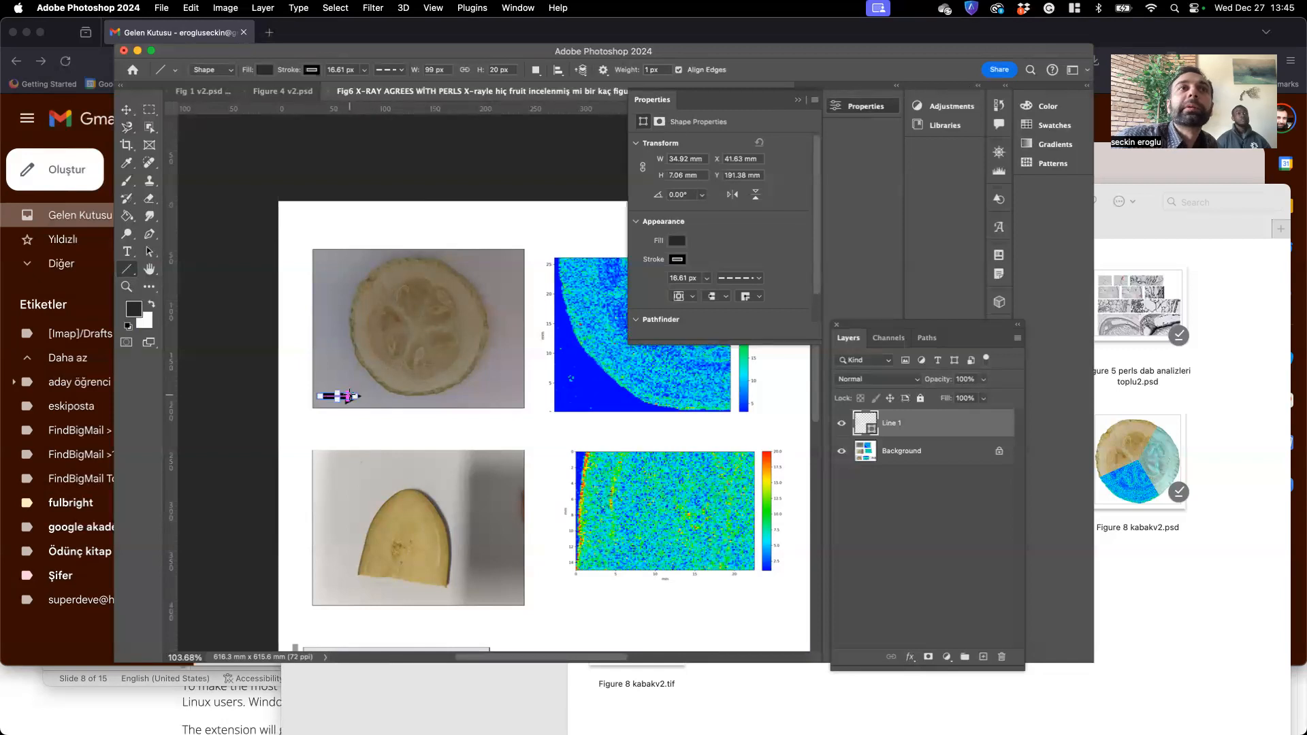
- Change the arrow's stroke style from dashed to a solid line, leaving the additional stroke settings at their defaults
left_click(313, 70)
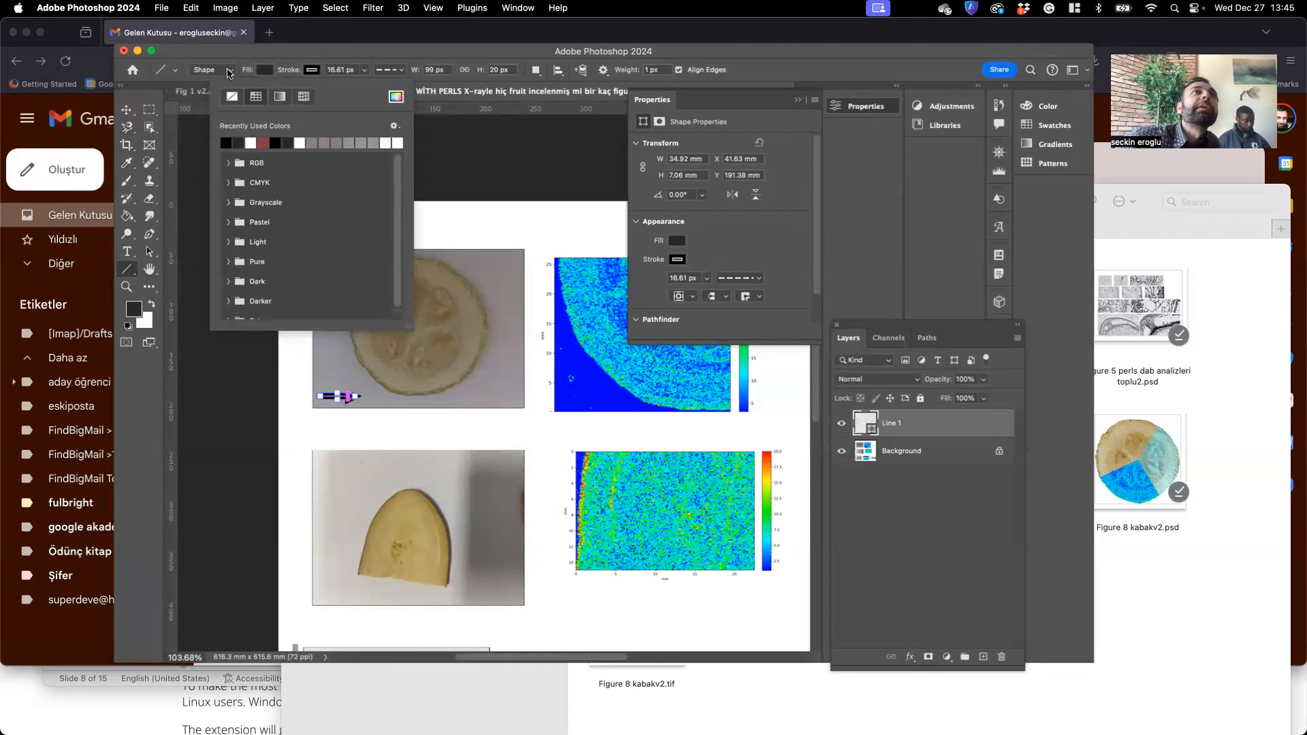
left_click(230, 70)
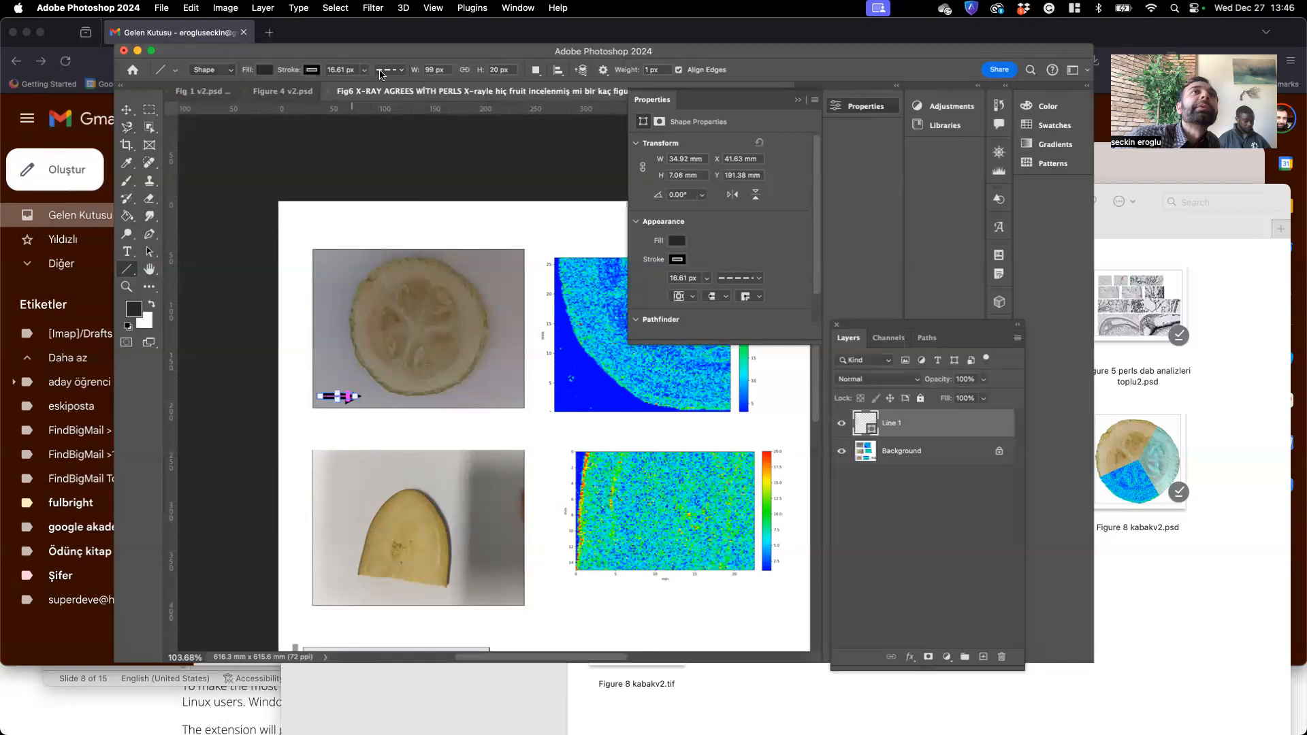
left_click(406, 70)
left_click(394, 123)
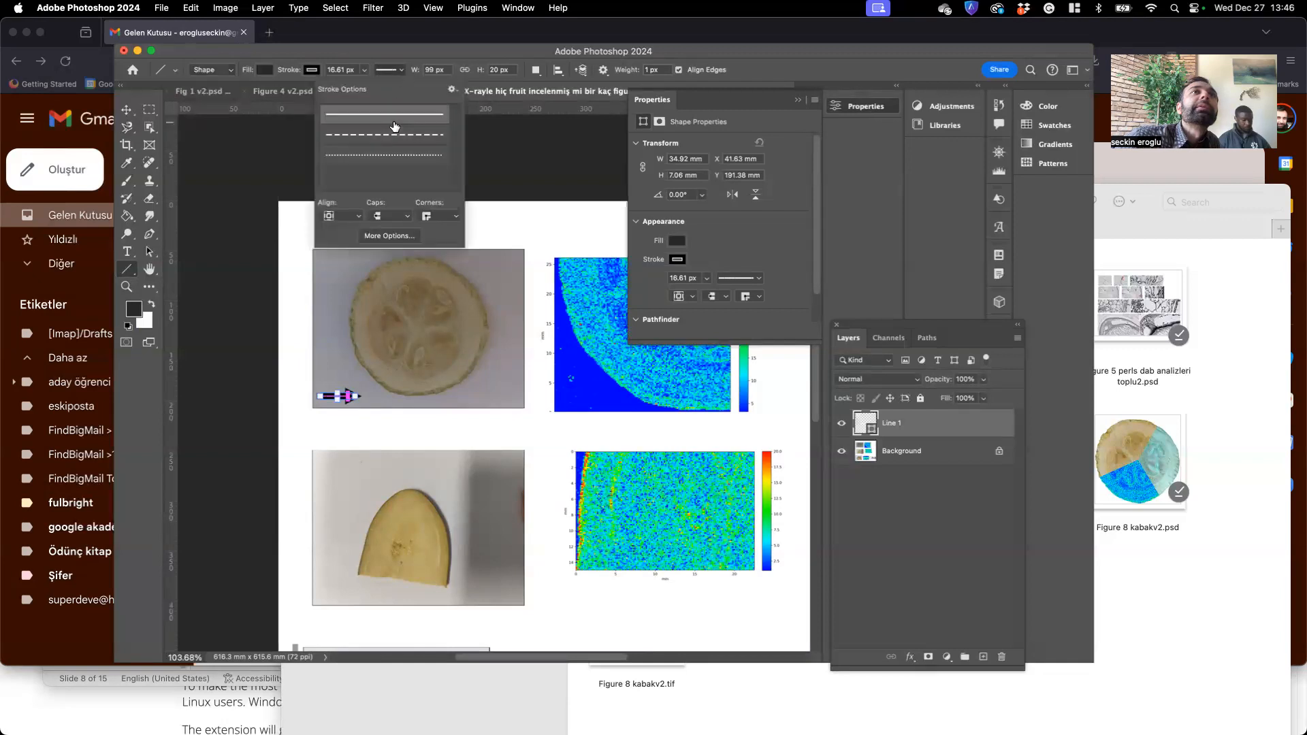
left_click(406, 236)
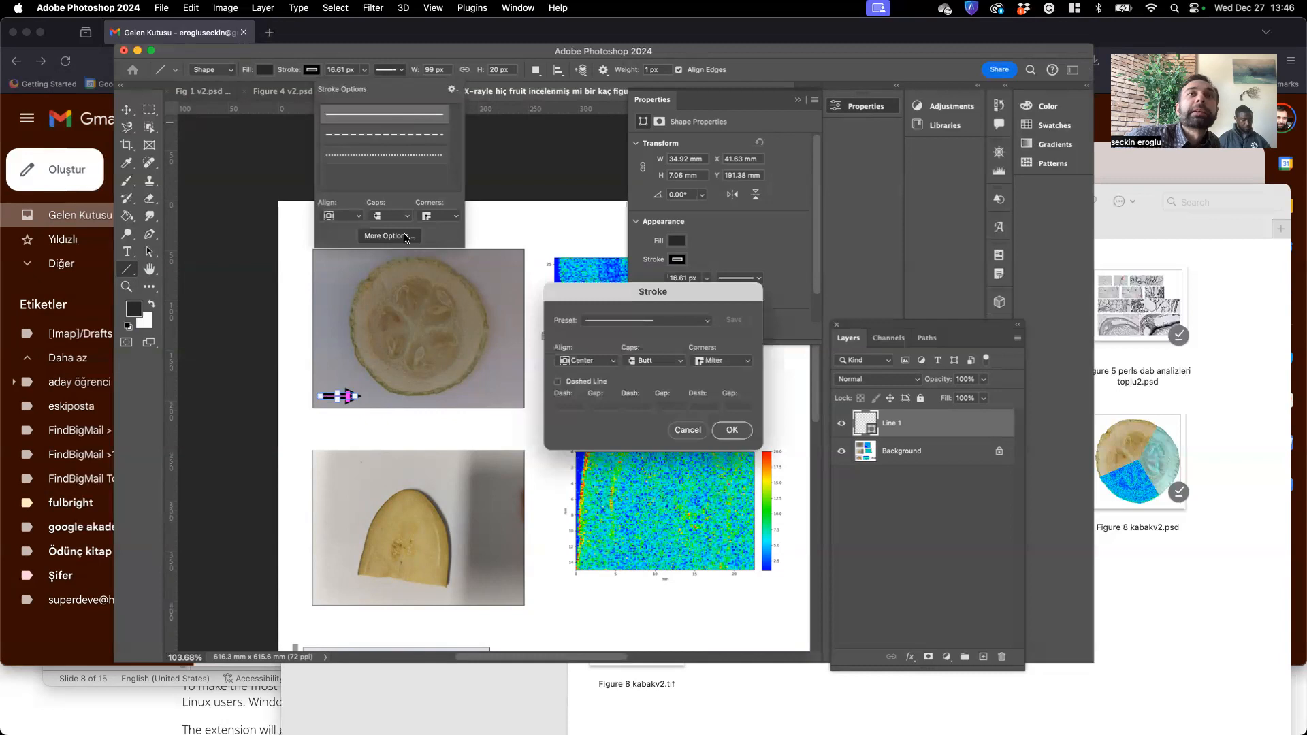
left_click(687, 429)
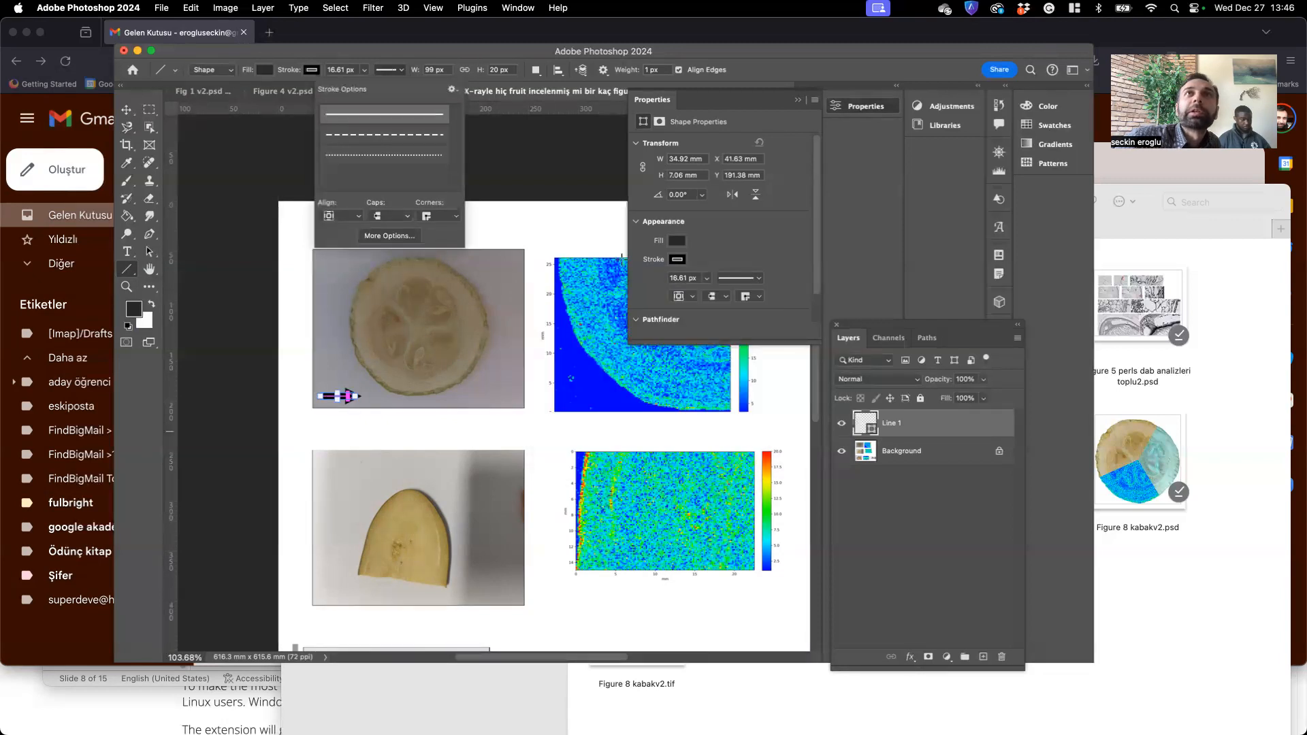
left_click(553, 141)
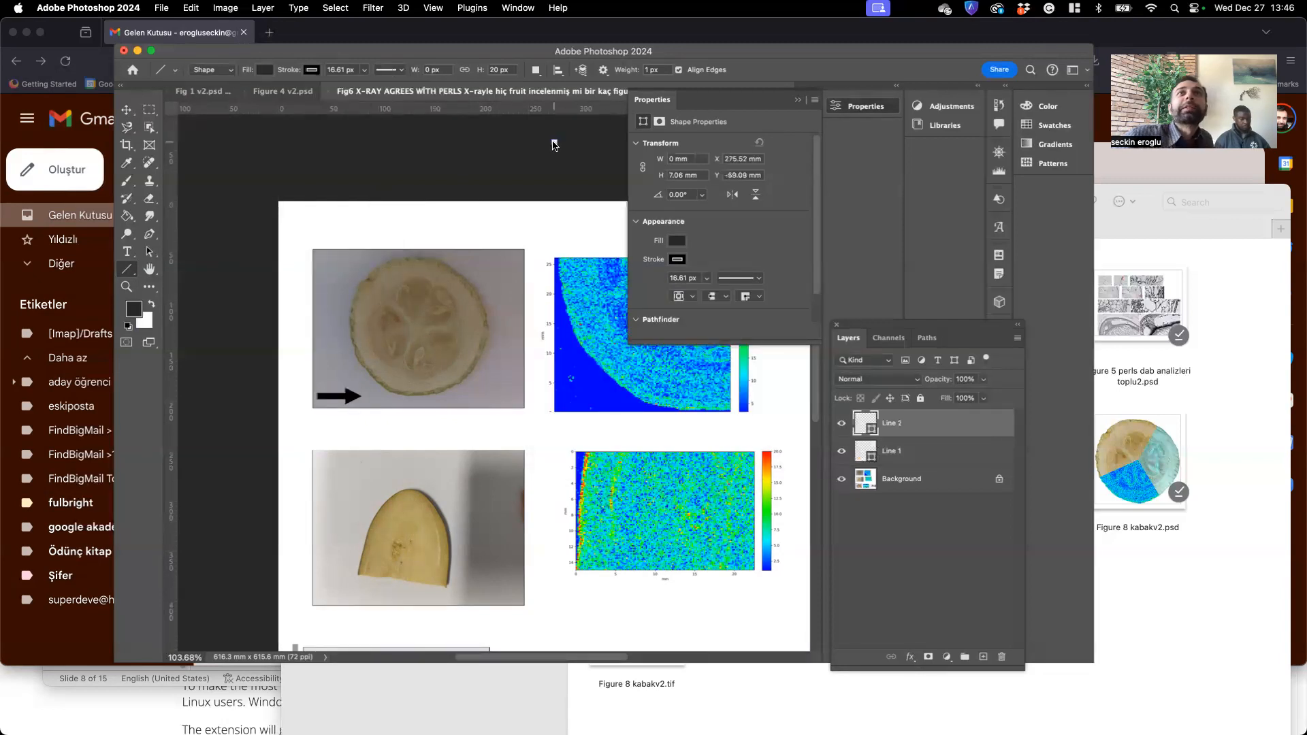
- Move the black arrow out of the top photo into the white gap between the two photos, and deselect it
left_click(331, 397)
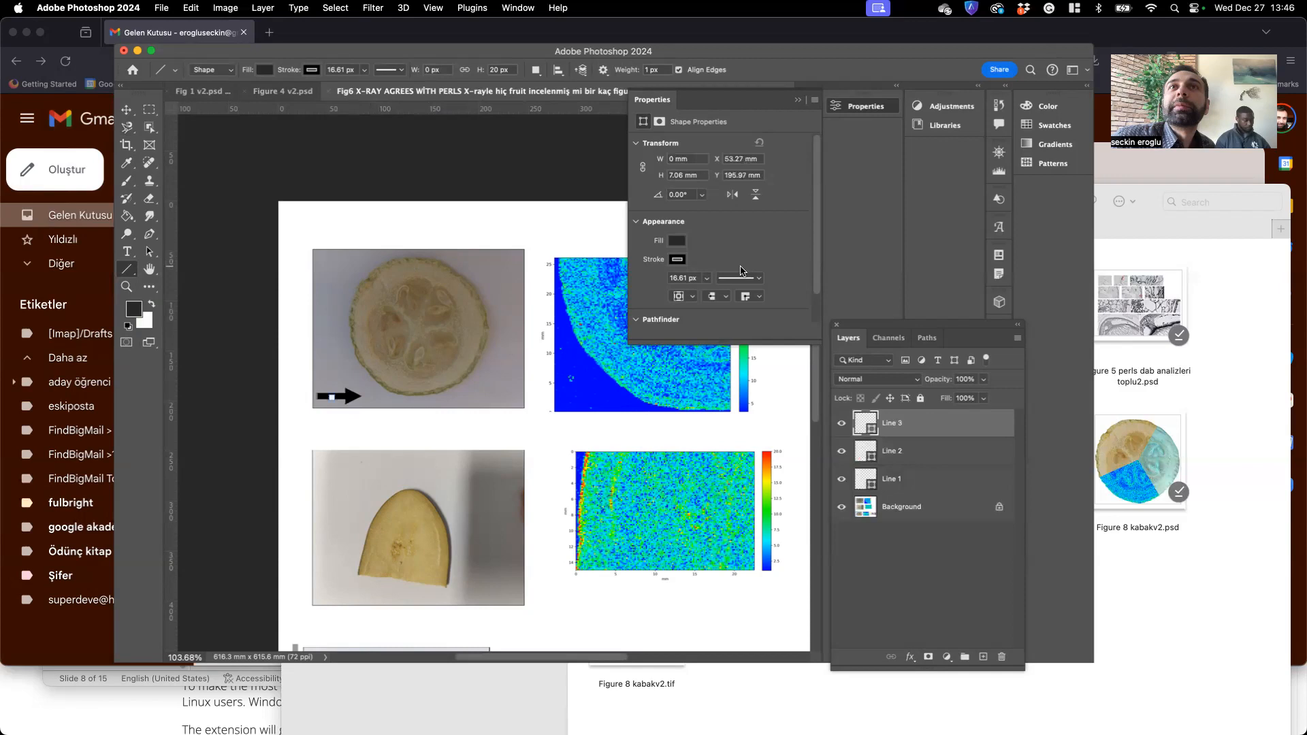
scroll(715, 272, "down", 2)
scroll(711, 276, "up", 2)
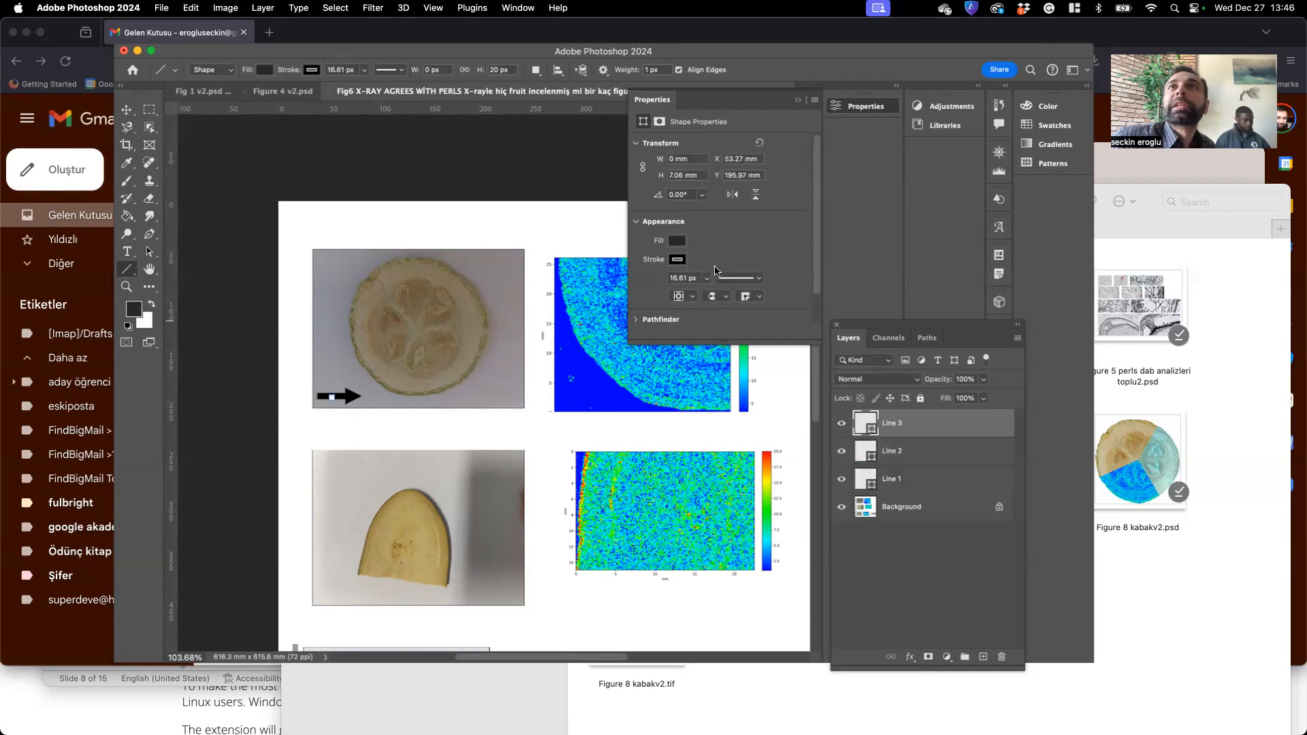
left_click(127, 109)
left_click_drag(347, 399, 373, 426)
left_click(531, 514)
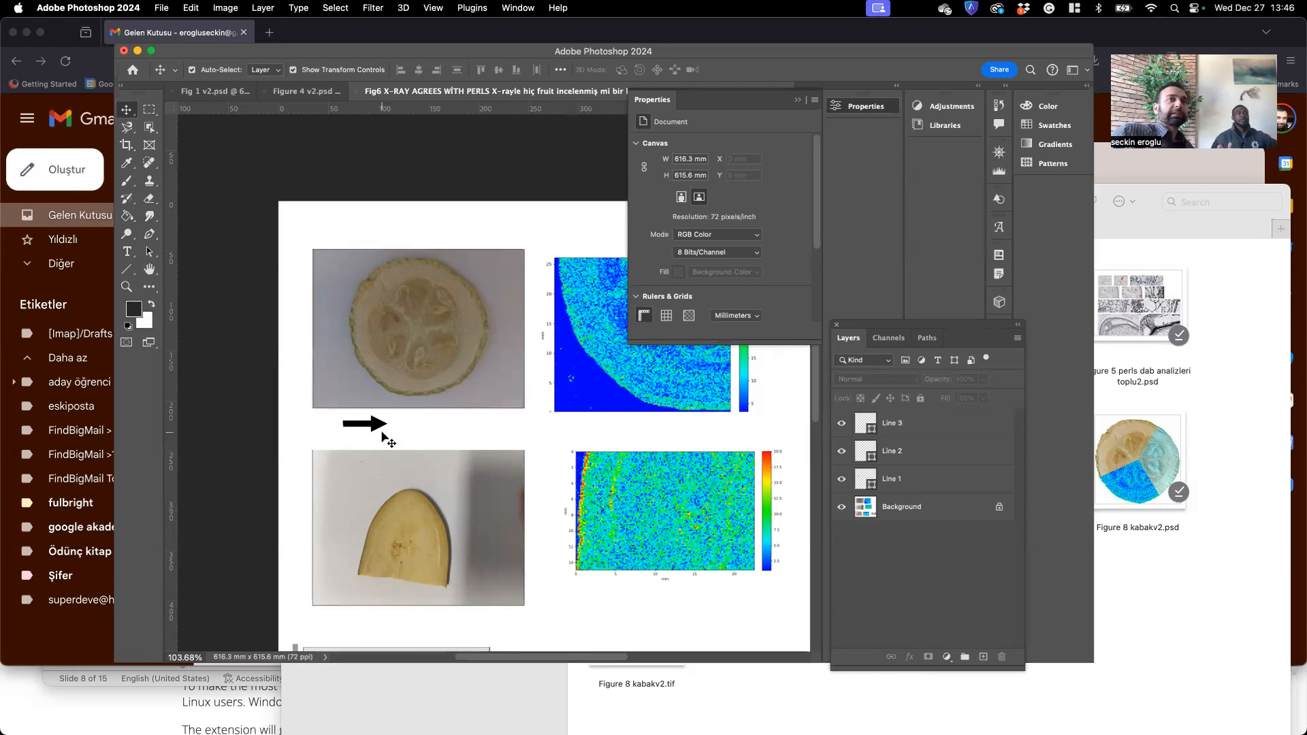
- Delete the arrow between the two photos and move the Properties panel directly above the layer list
left_click(379, 424)
key("Delete")
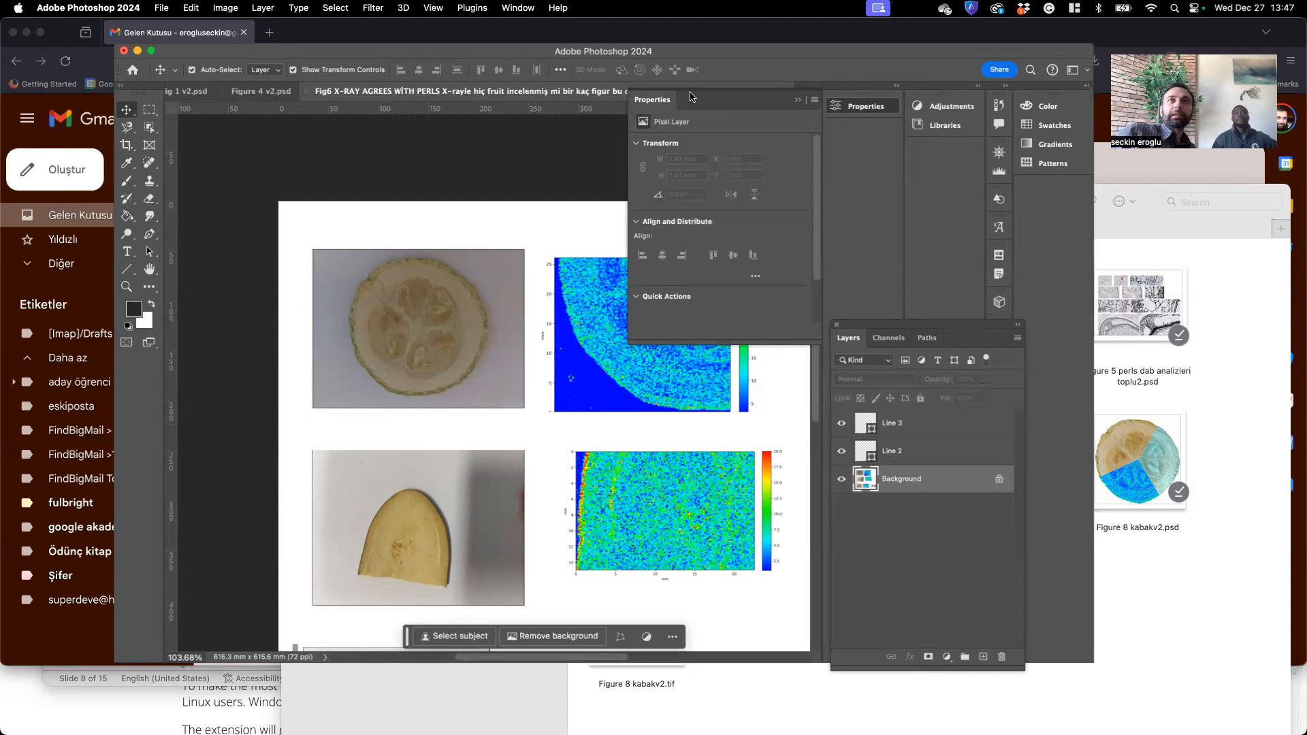
left_click_drag(693, 97, 897, 150)
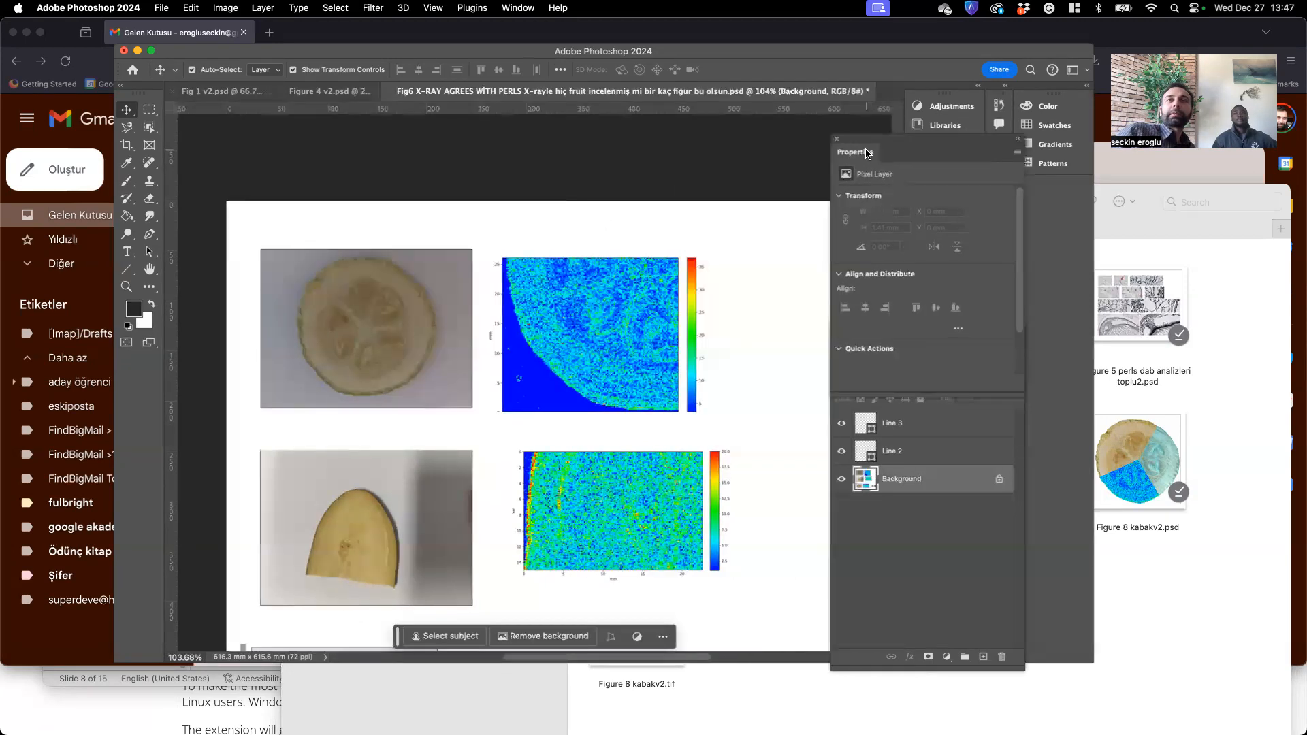
left_click(713, 141)
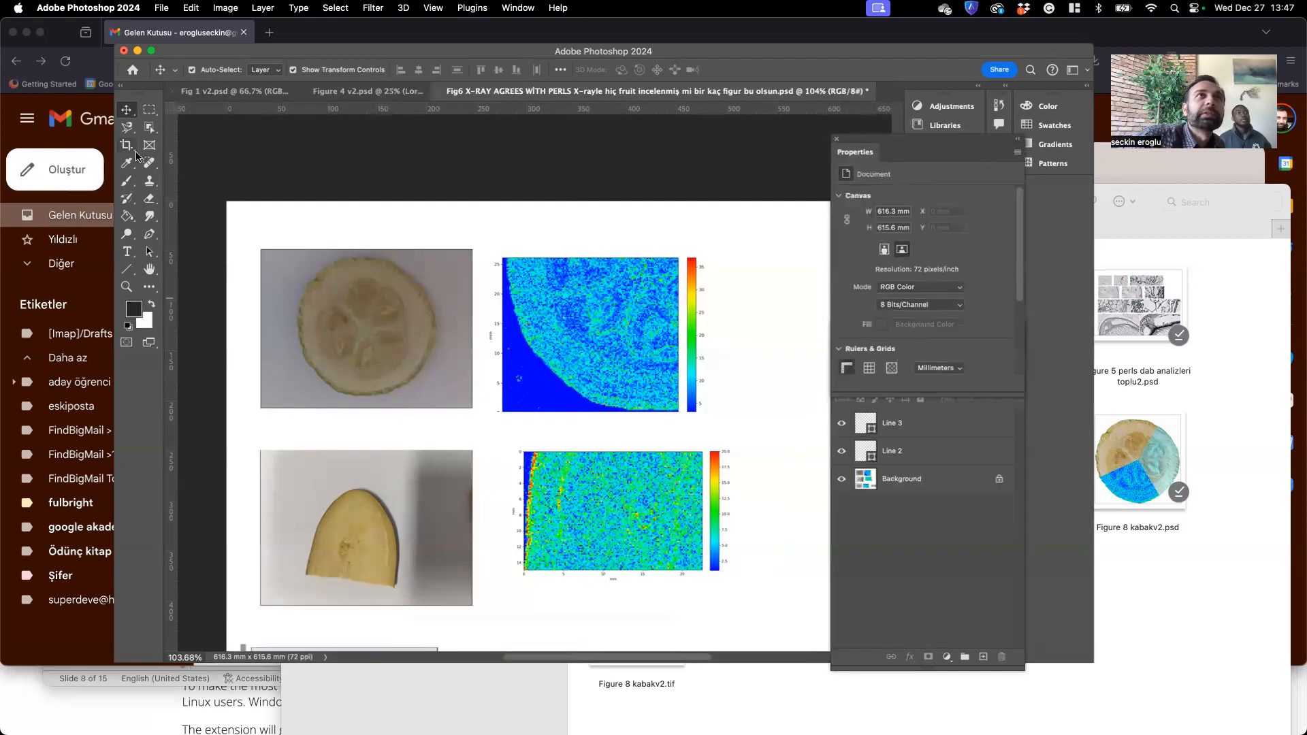
key("super+Tab")
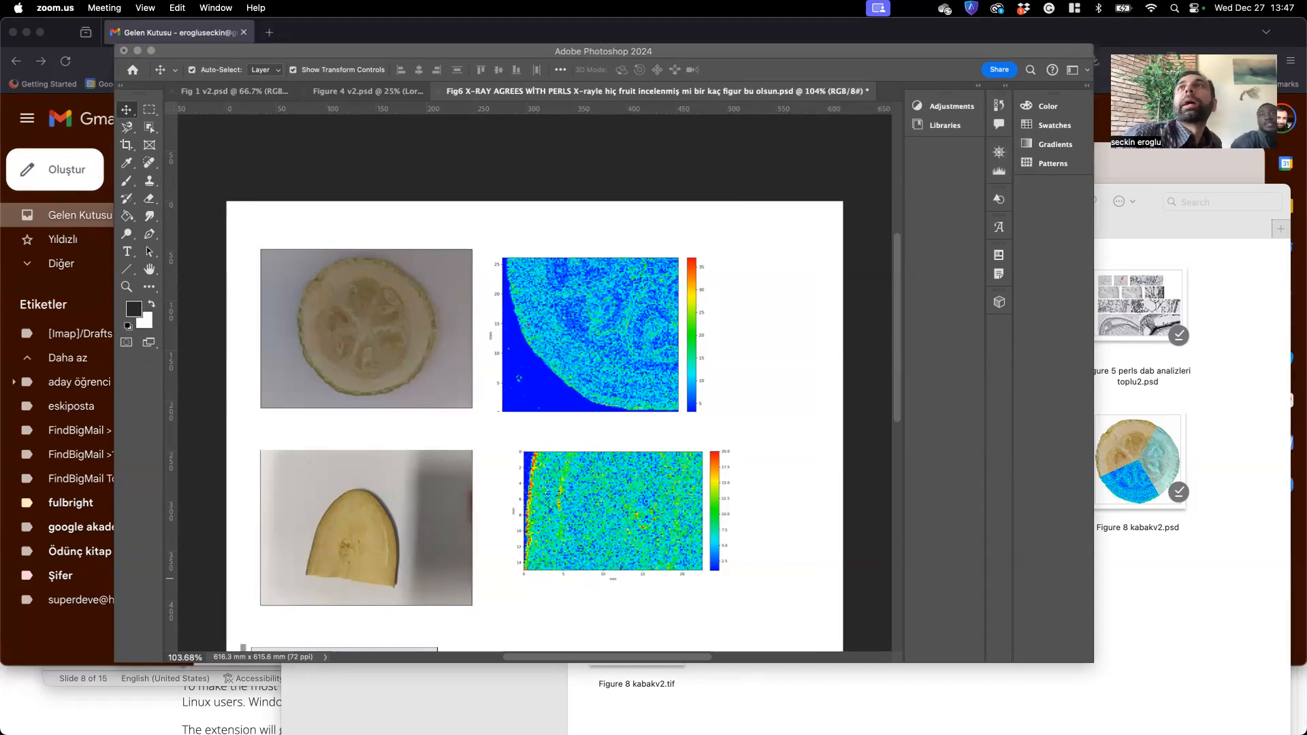
left_click(132, 51)
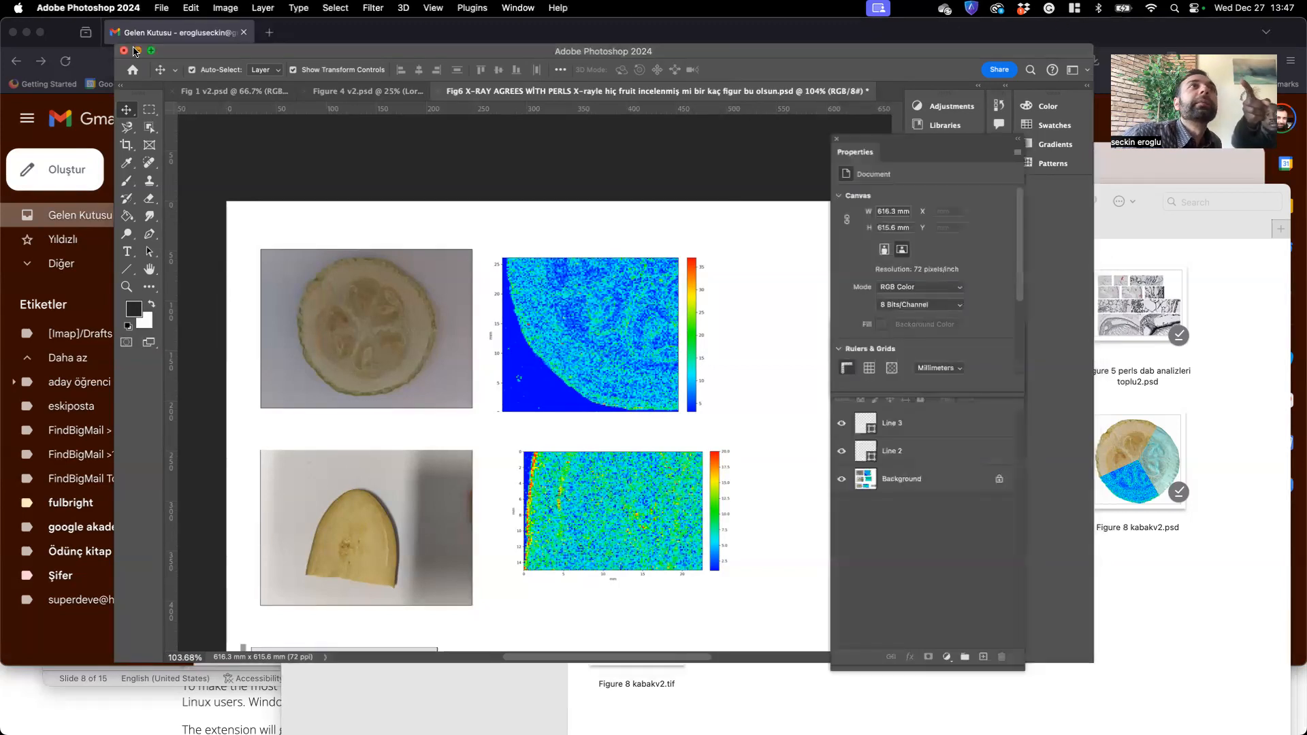
left_click(136, 51)
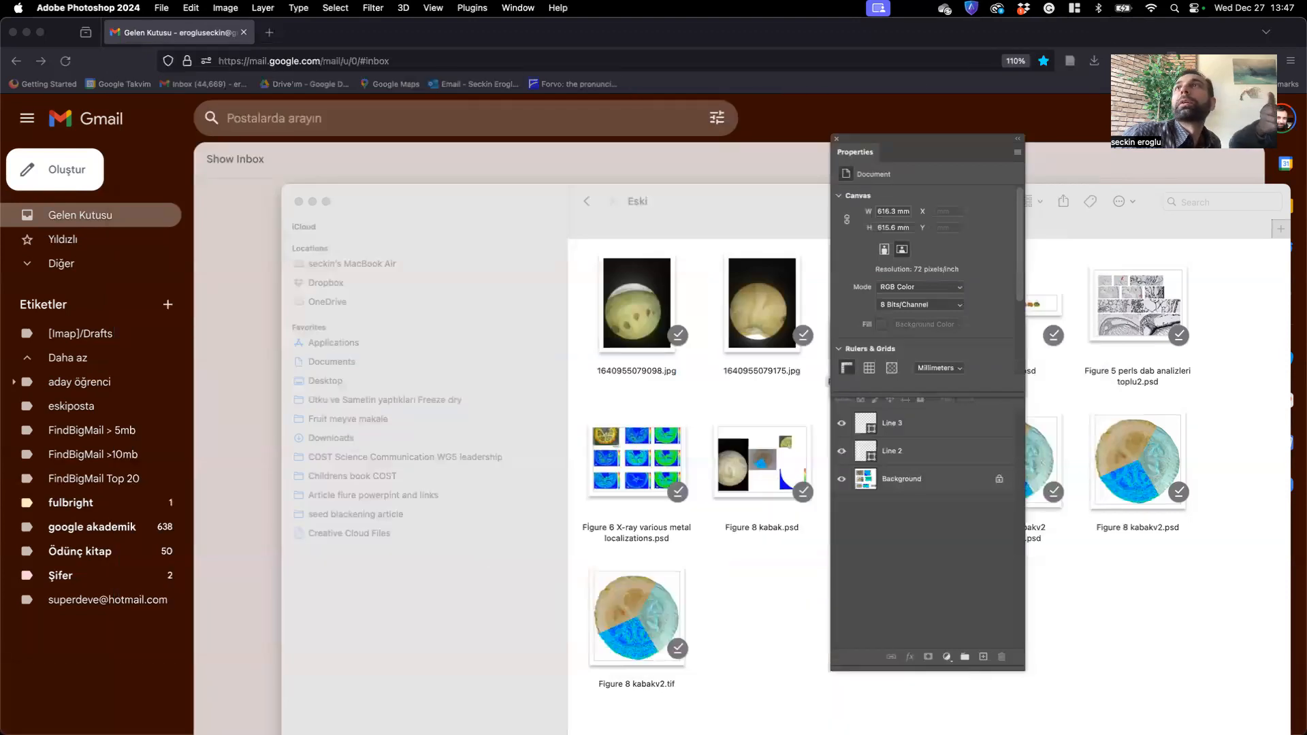
left_click_drag(1118, 151, 704, 132)
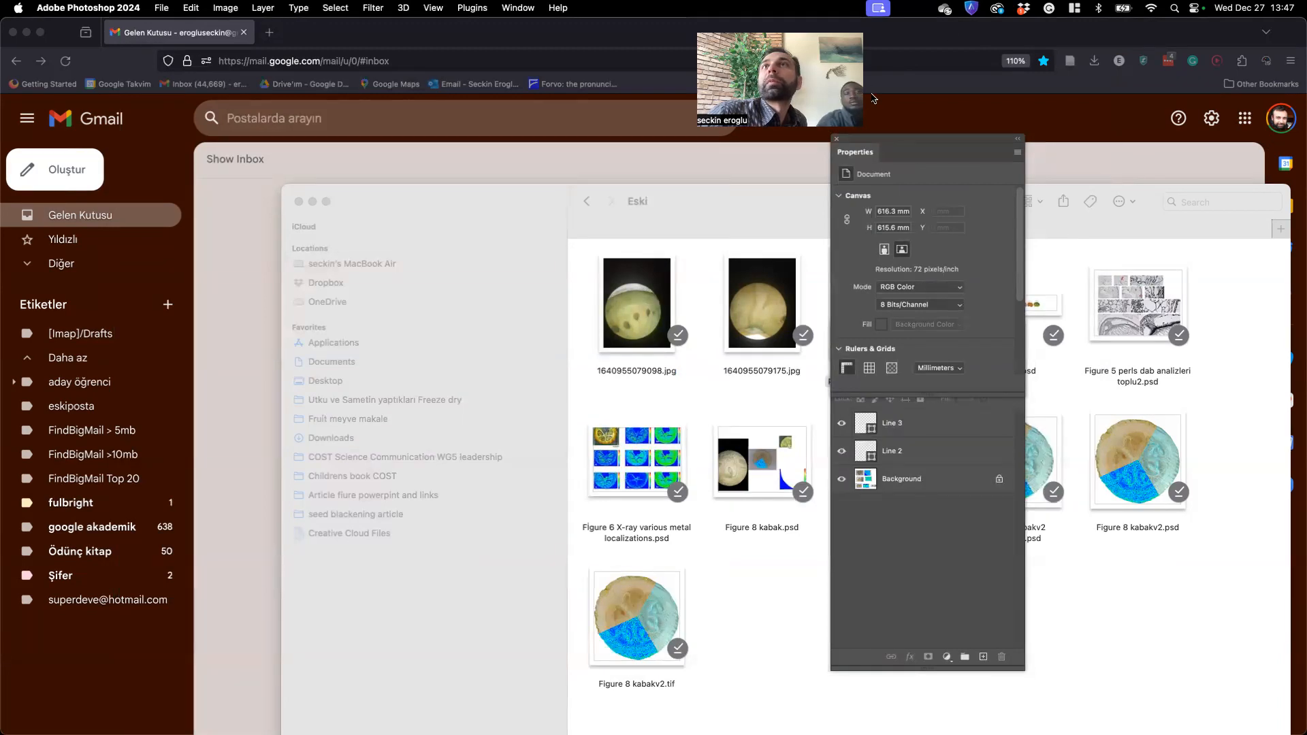
left_click(859, 56)
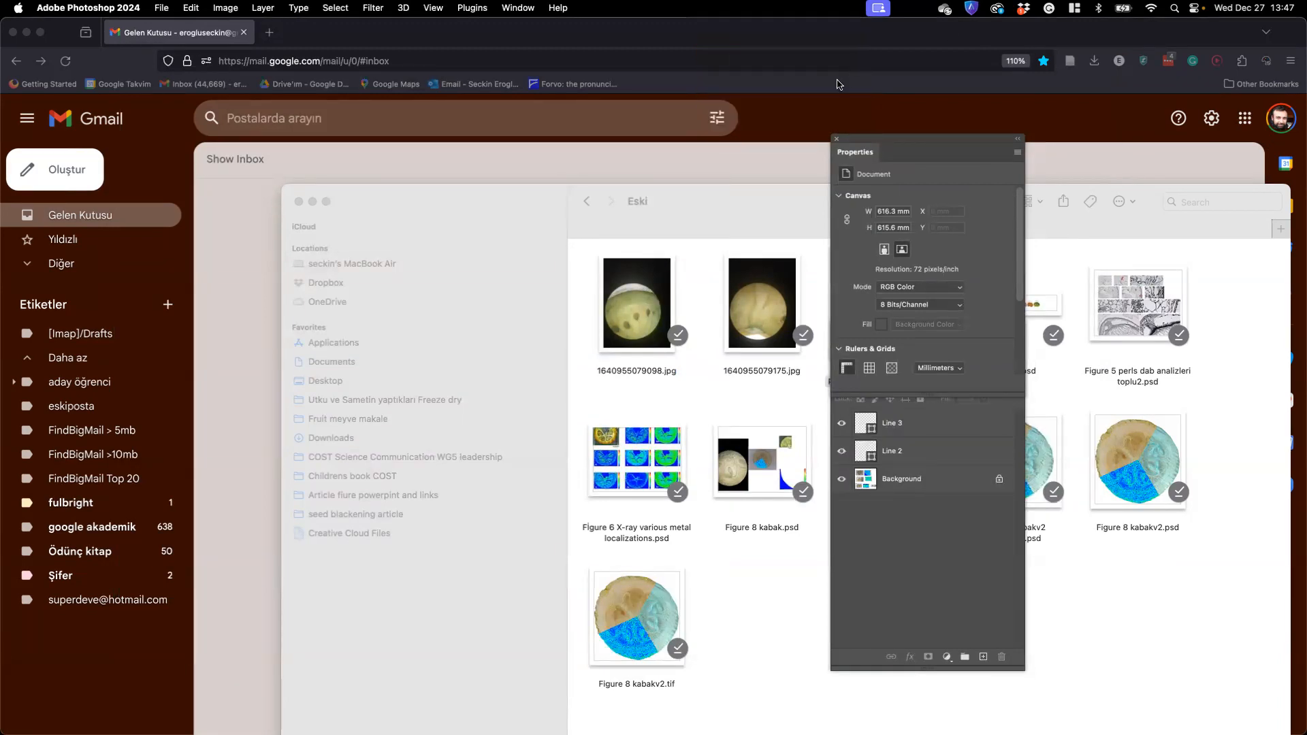
left_click(105, 310)
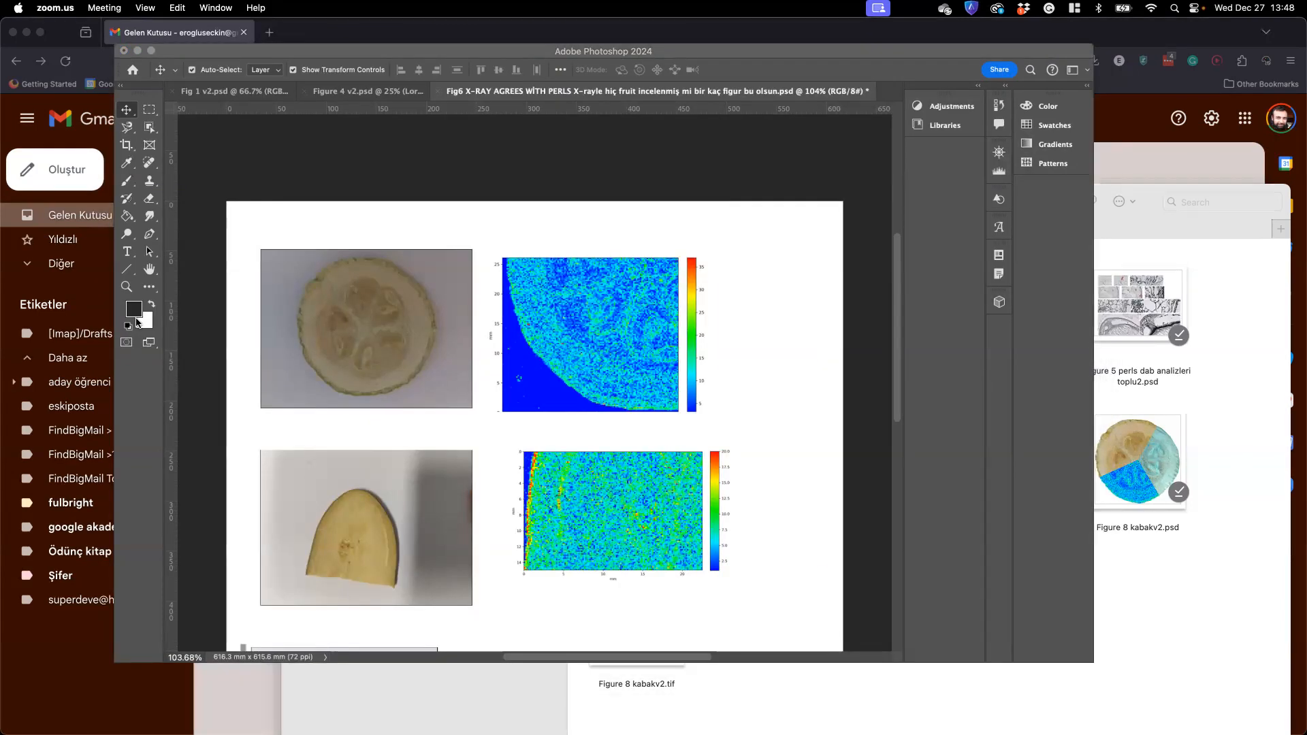
left_click(917, 5)
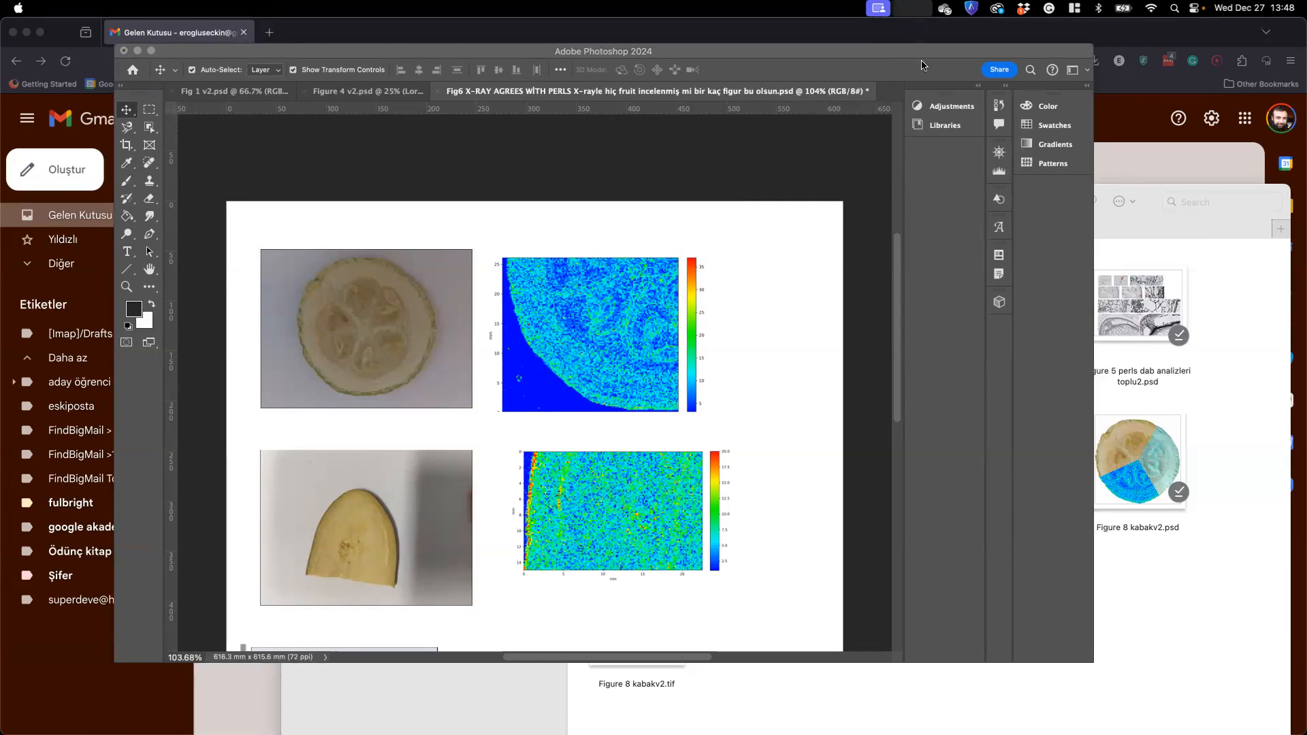